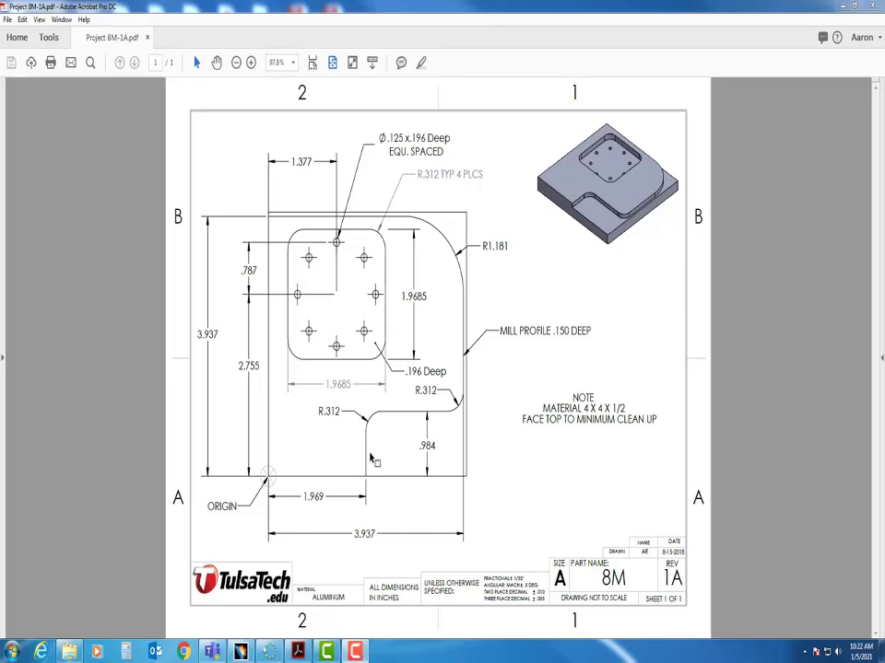
Step: Switch to CATIA V5 and create a new part named 8m, taking the name from the PDF drawing
{"action": "left_click", "coordinate": [241, 652]}
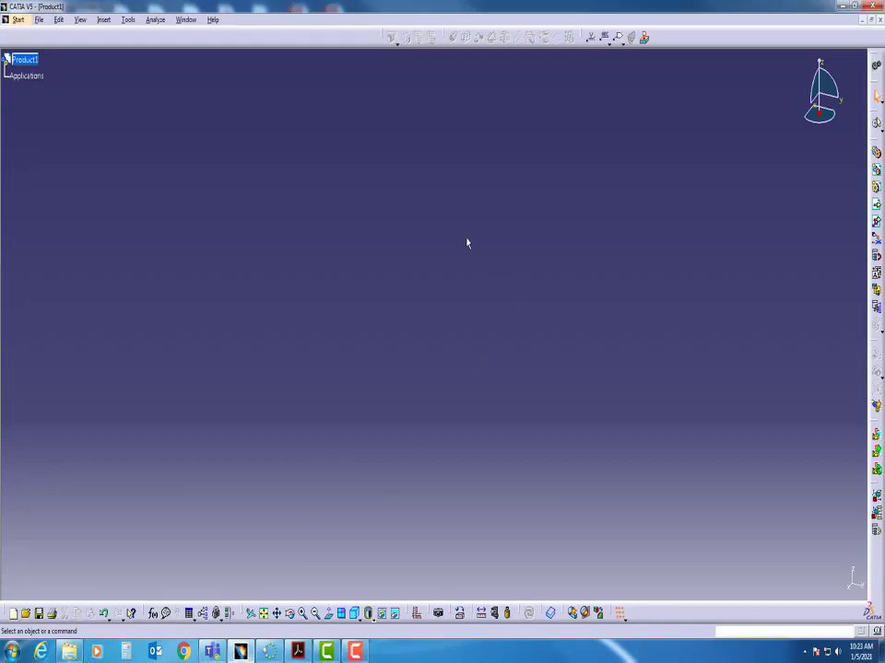
{"action": "left_click", "coordinate": [41, 20]}
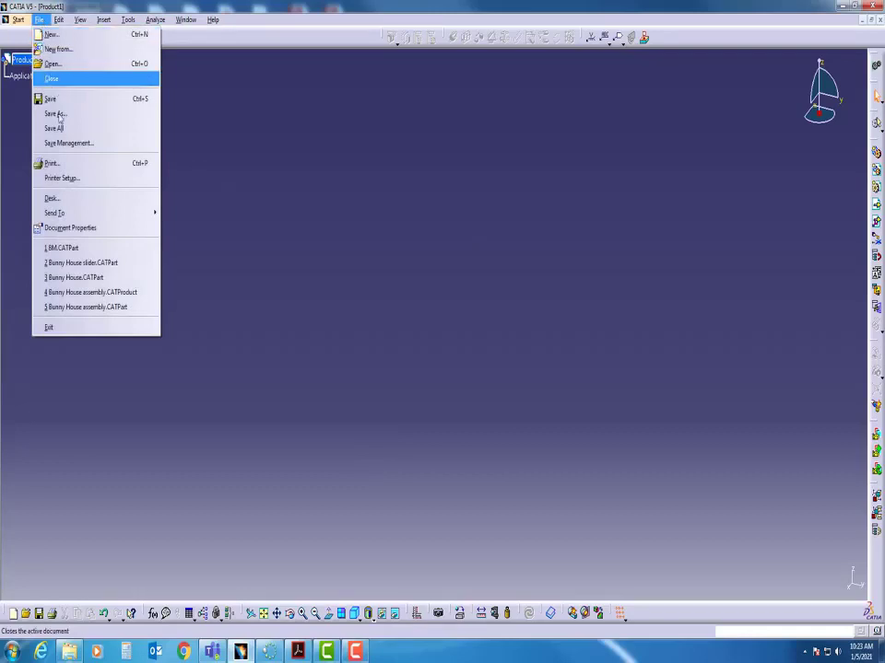
{"action": "left_click", "coordinate": [55, 37]}
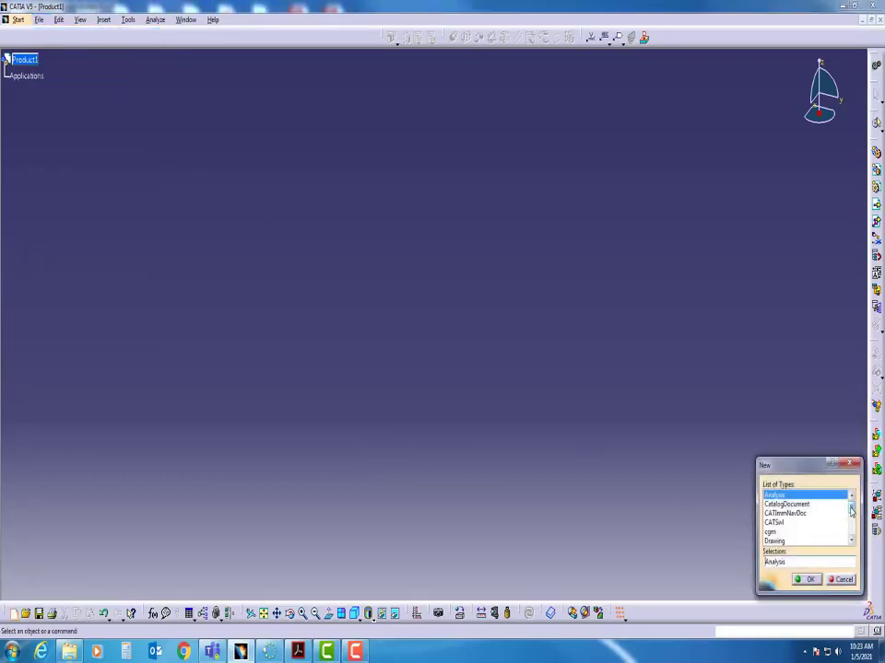
{"action": "left_click_drag", "start_coordinate": [852, 514], "coordinate": [852, 529]}
{"action": "left_click", "coordinate": [771, 498]}
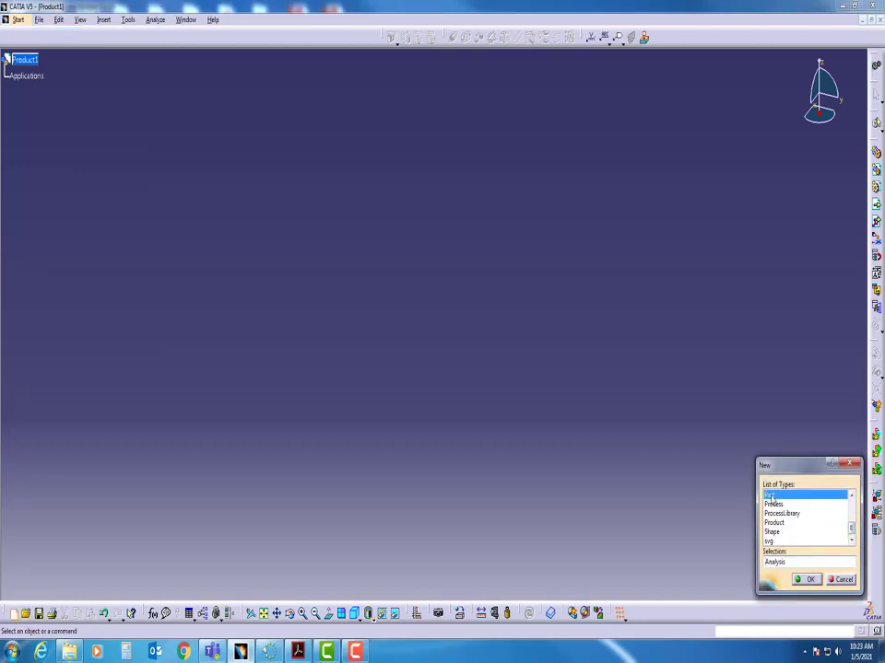
{"action": "left_click", "coordinate": [809, 580]}
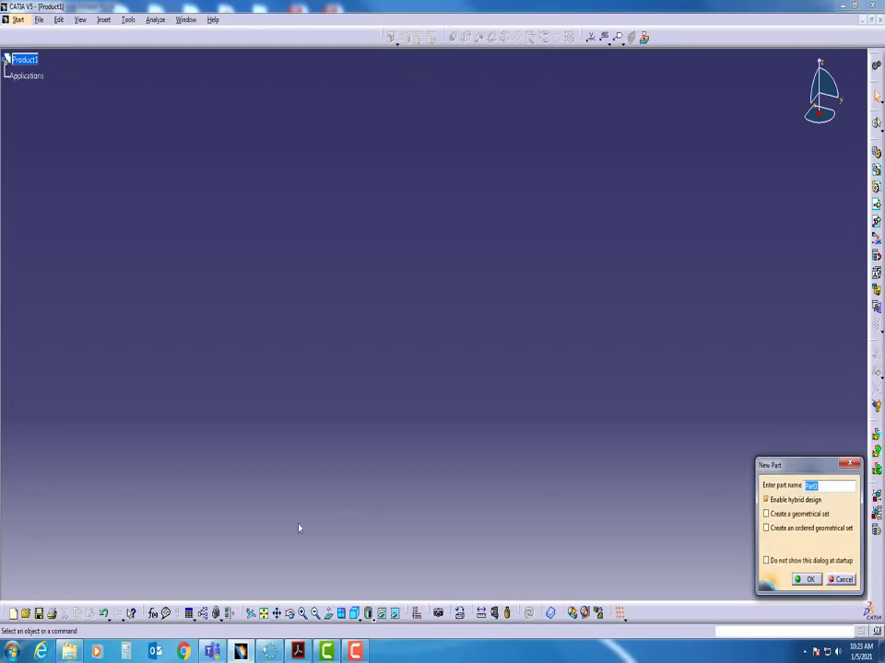
{"action": "left_click", "coordinate": [301, 655]}
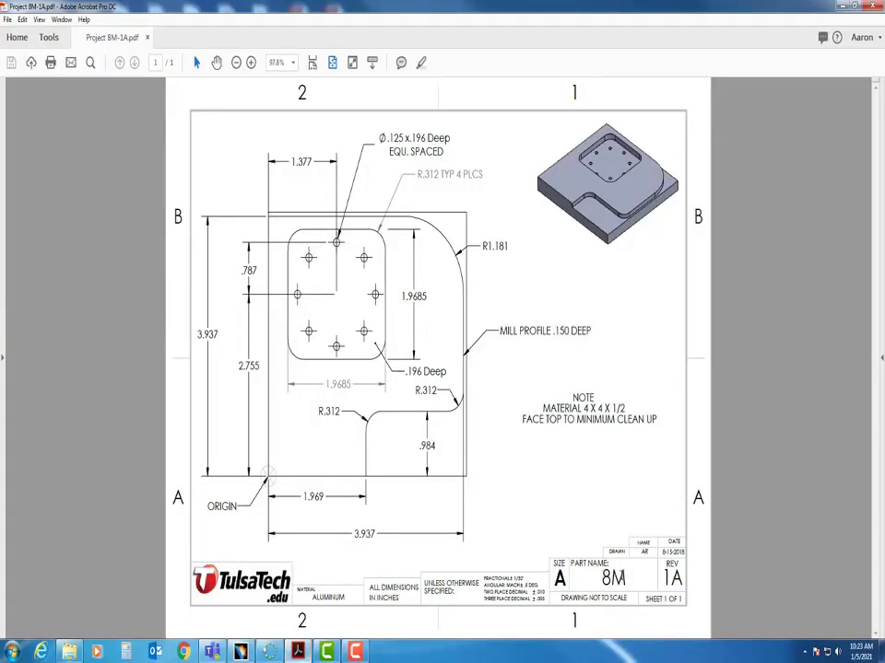
{"action": "left_click", "coordinate": [241, 652]}
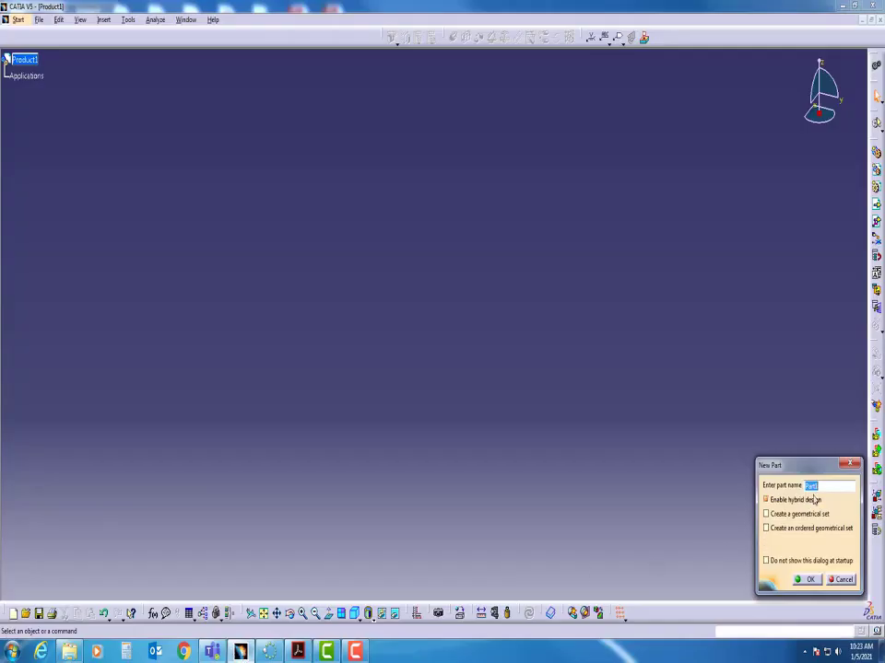
{"action": "type", "text": "8m"}
{"action": "left_click", "coordinate": [806, 580]}
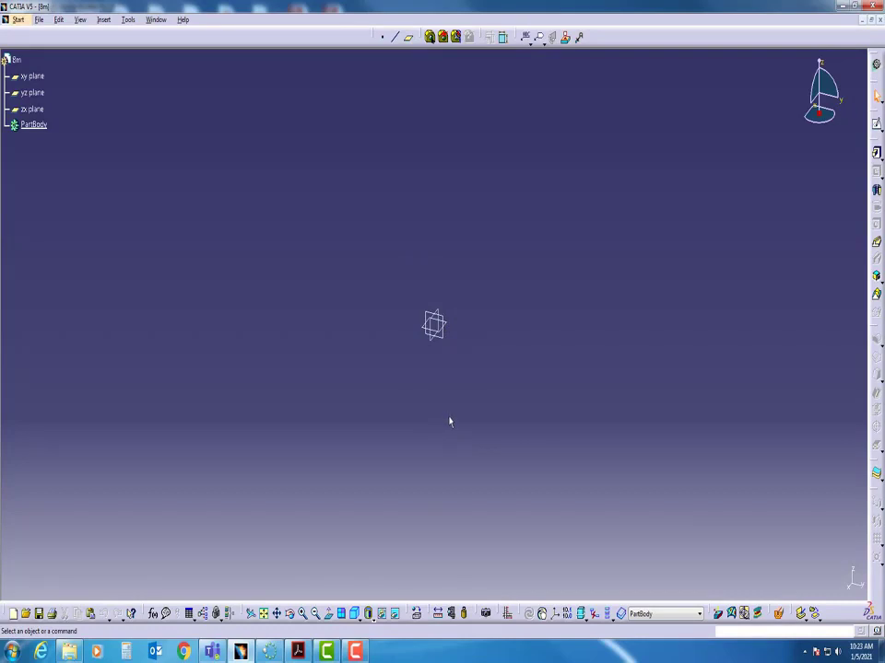
Step: Set the length unit to Inch (in) in the Parameters and Measure options
{"action": "left_click", "coordinate": [128, 20]}
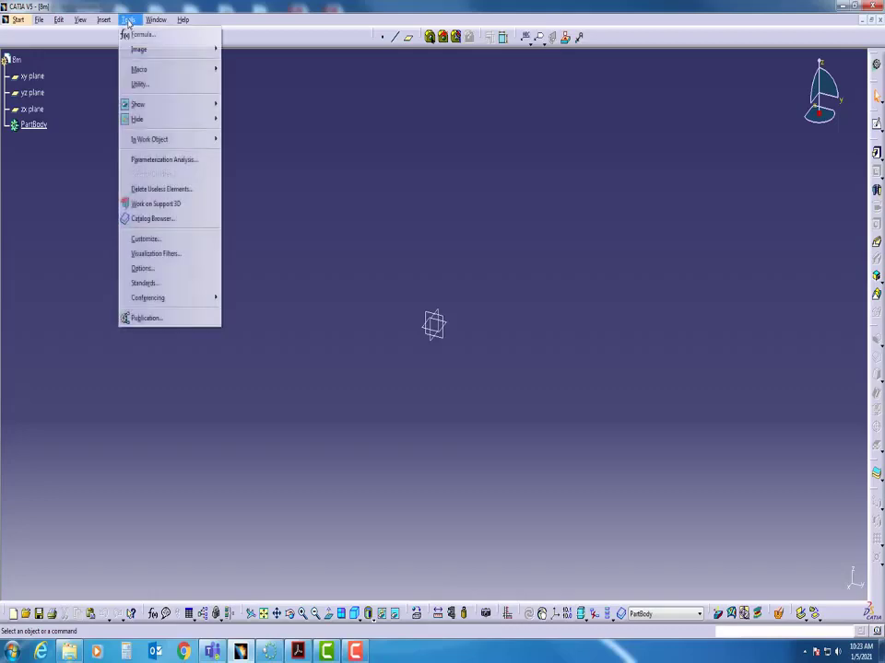
{"action": "left_click", "coordinate": [143, 270]}
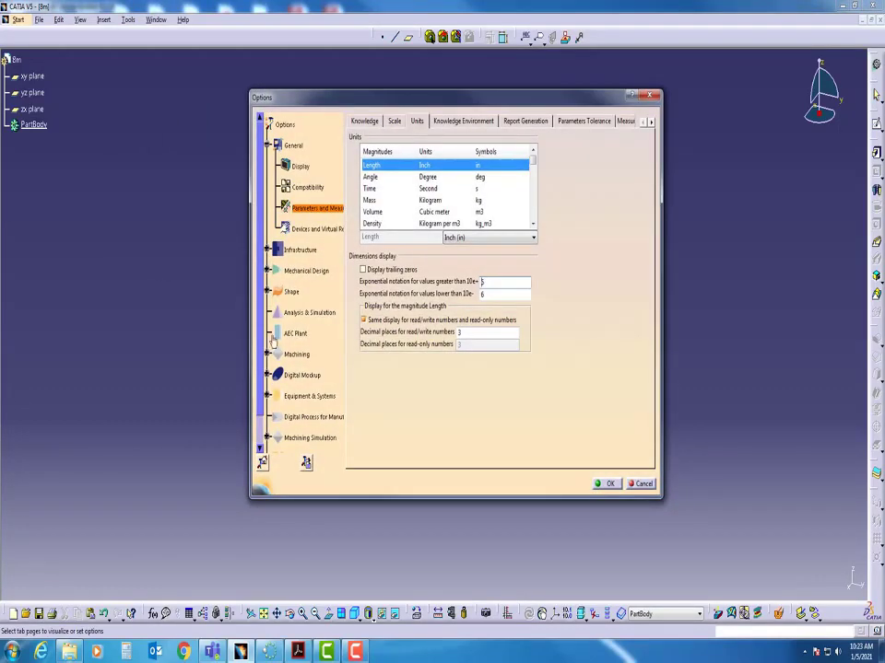
{"action": "left_click", "coordinate": [296, 354]}
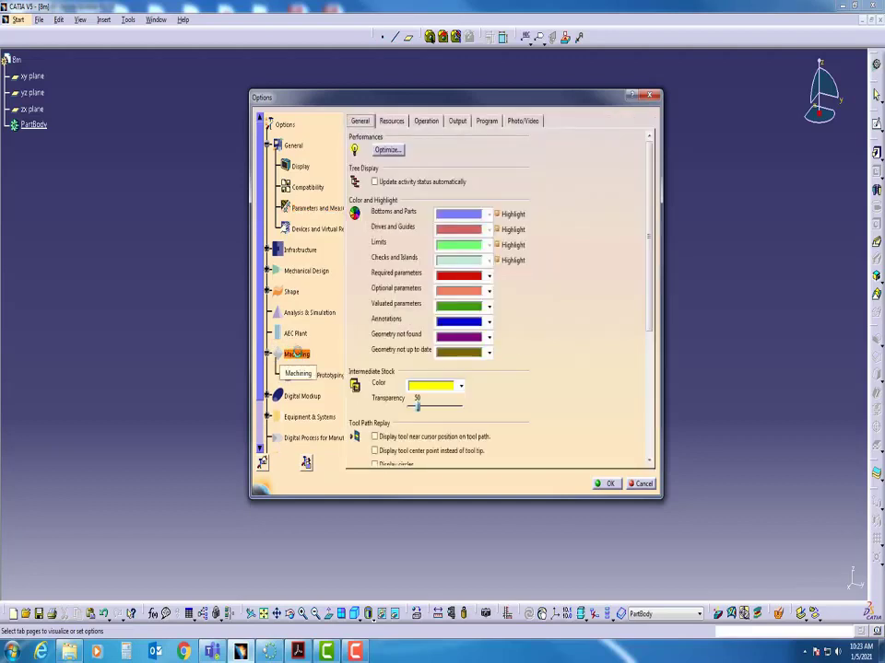
{"action": "left_click", "coordinate": [293, 148]}
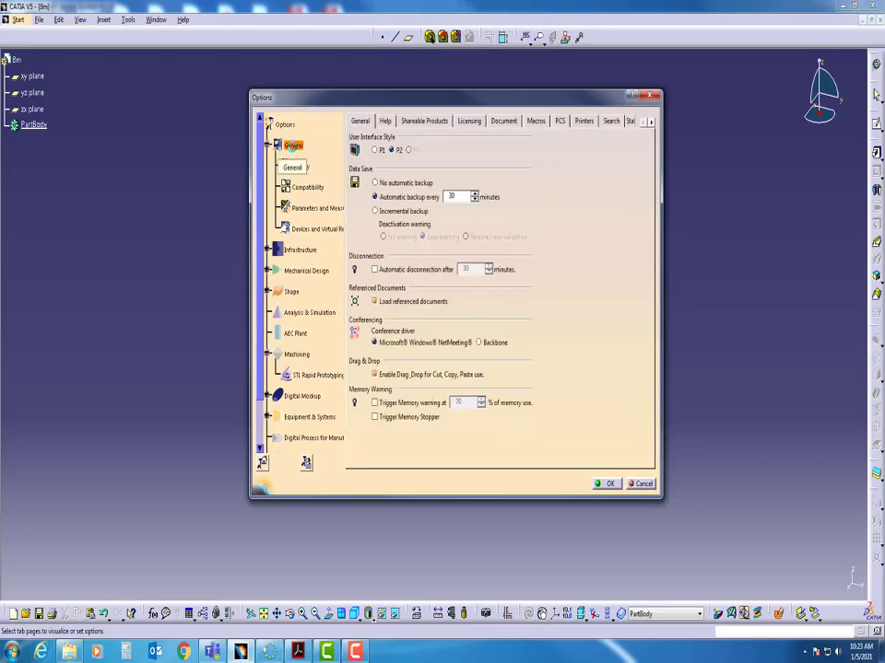
{"action": "left_click", "coordinate": [310, 210]}
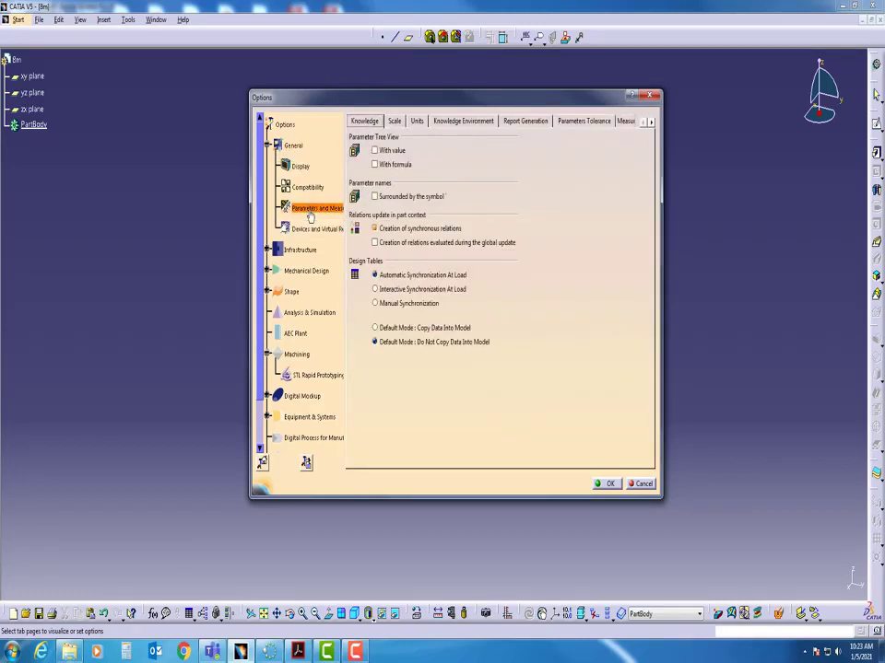
{"action": "left_click", "coordinate": [416, 121]}
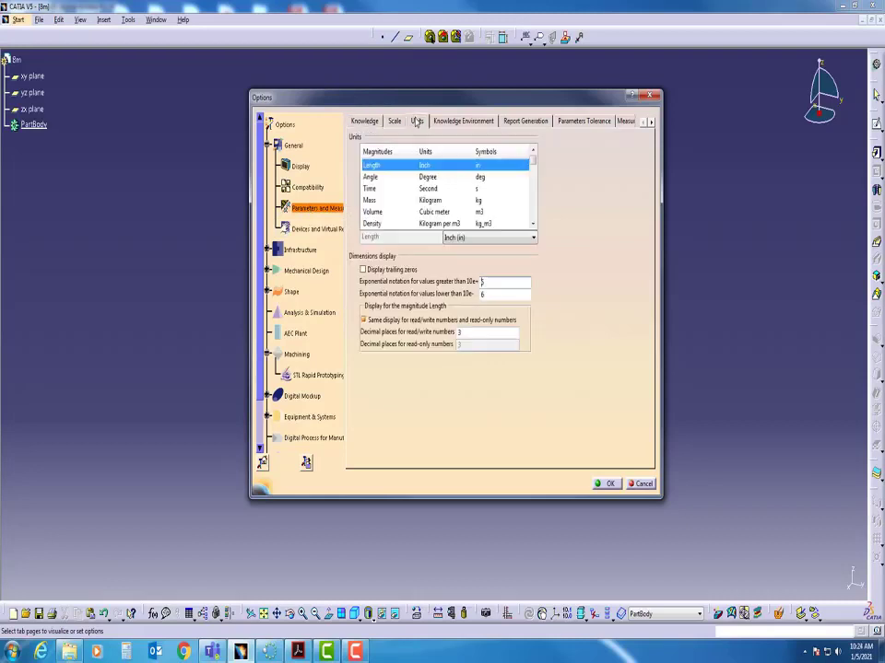
{"action": "left_click", "coordinate": [533, 239]}
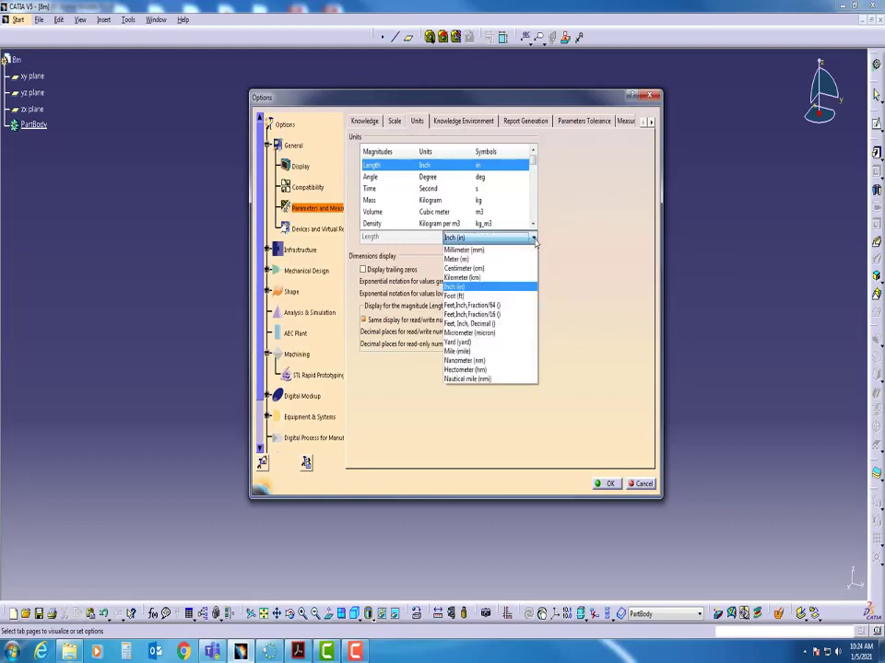
{"action": "left_click", "coordinate": [490, 251]}
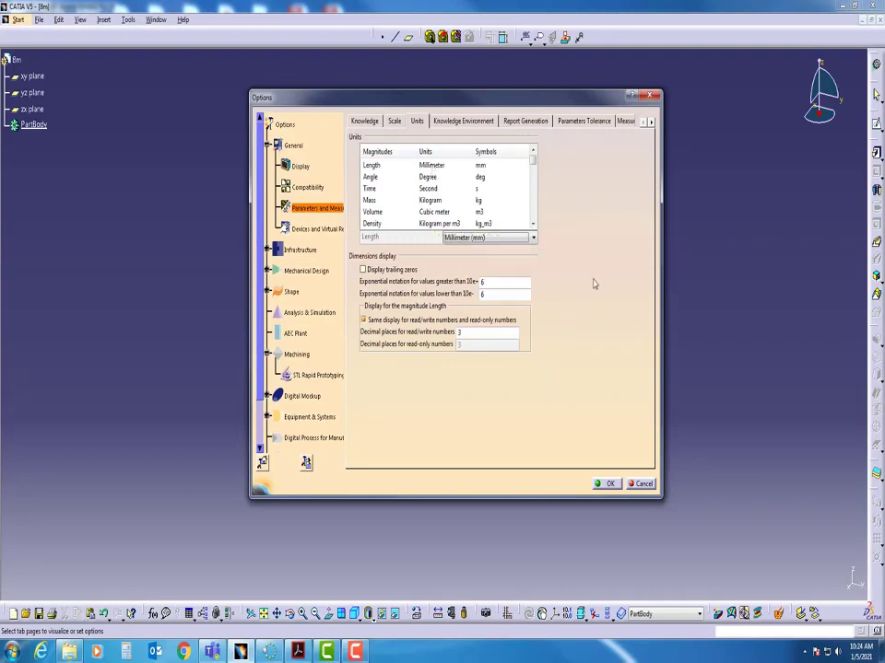
{"action": "left_click", "coordinate": [531, 238]}
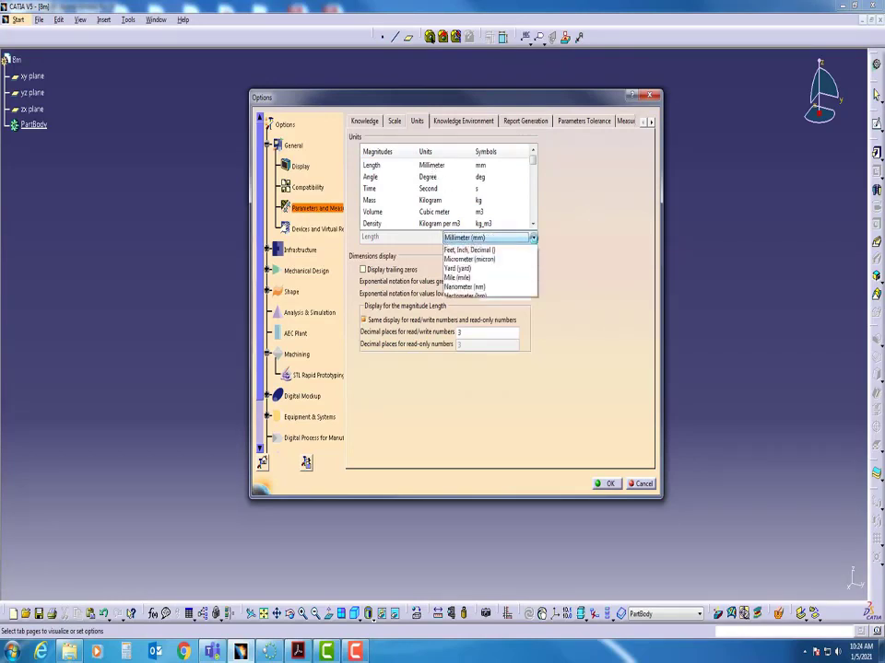
{"action": "left_click", "coordinate": [456, 287]}
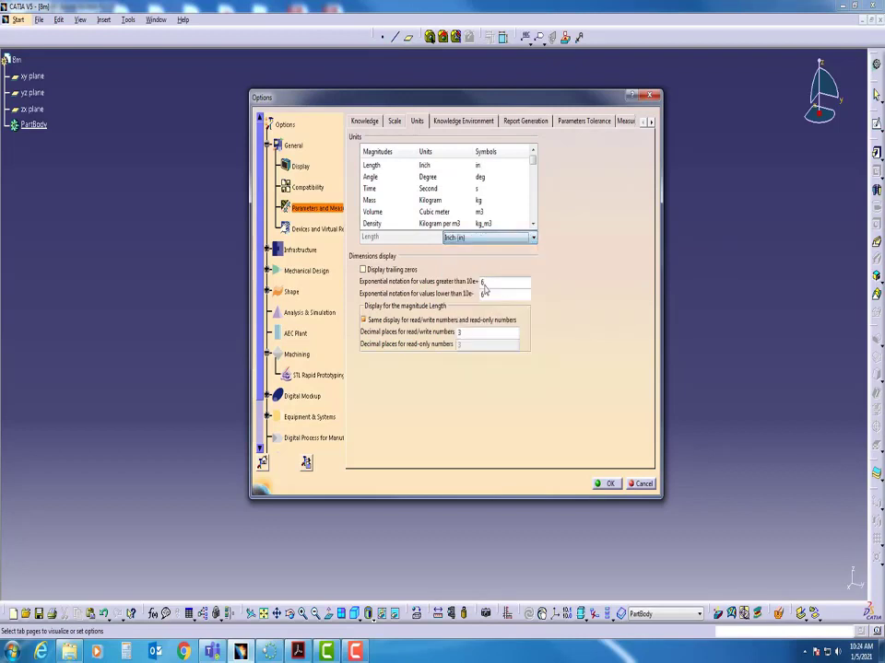
{"action": "left_click", "coordinate": [608, 485]}
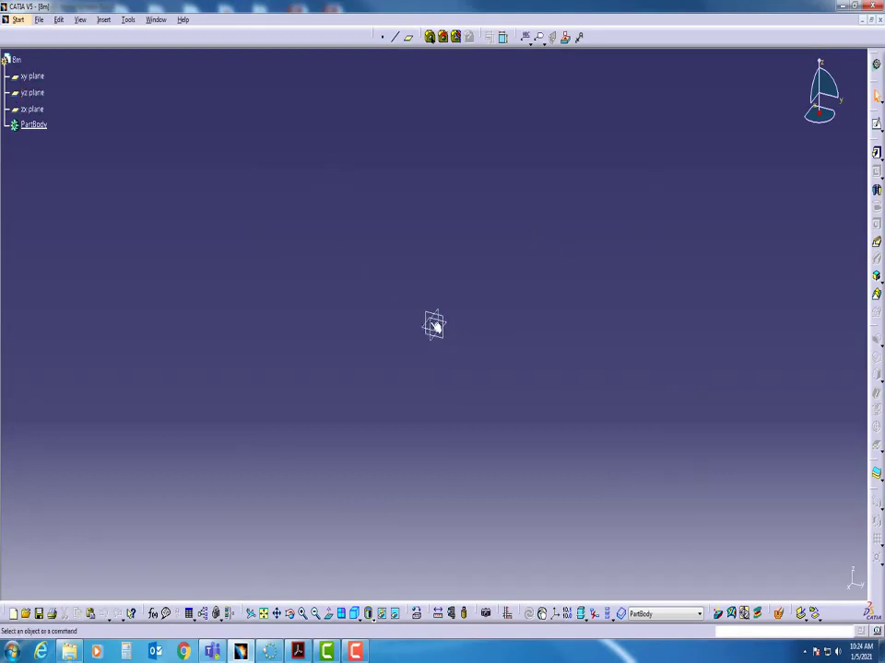
Step: Sketch a rectangle on the xy plane with its first corner at the origin, checking the PDF drawing, and exit the sketch
{"action": "left_click", "coordinate": [35, 78]}
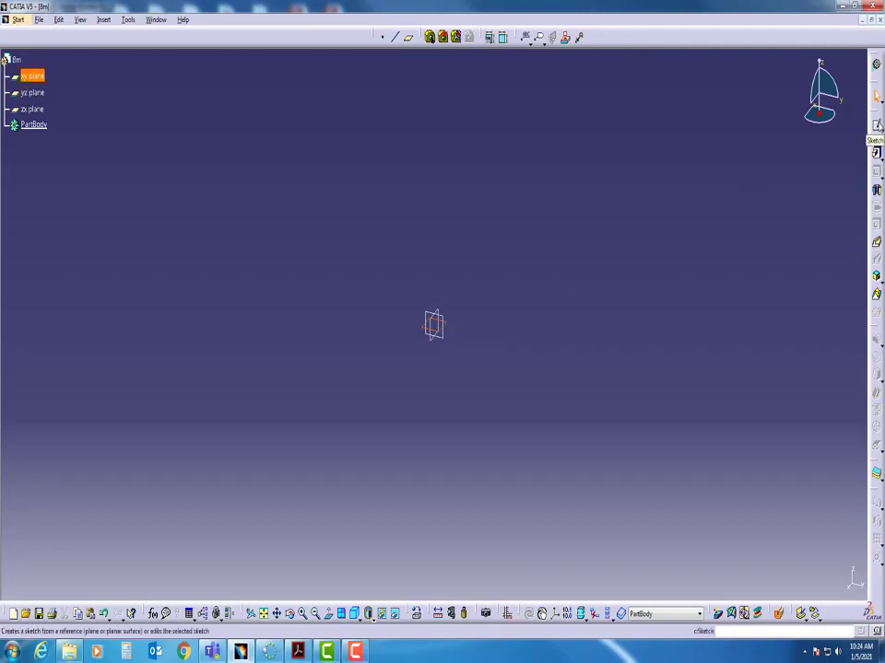
{"action": "left_click", "coordinate": [877, 126]}
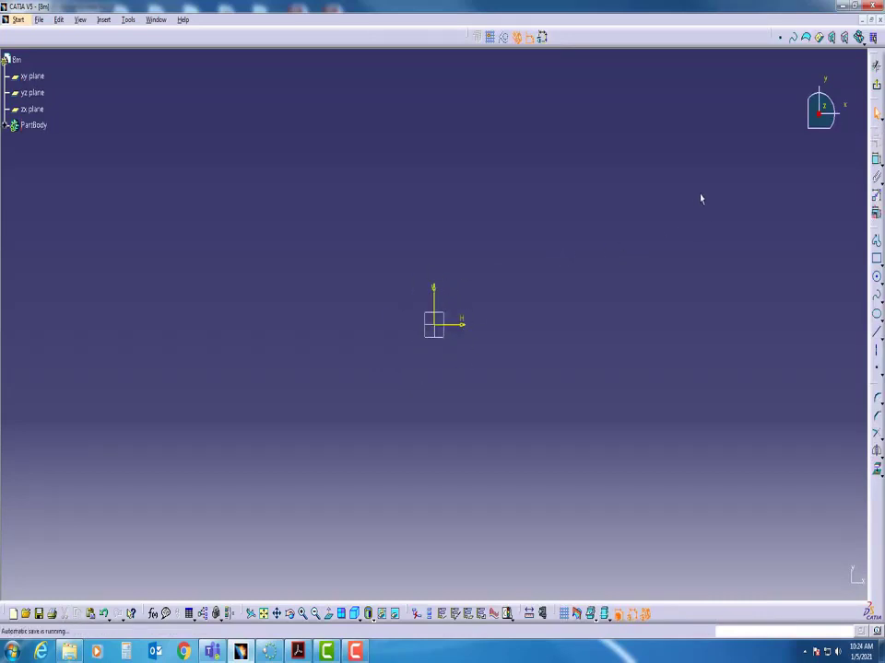
{"action": "left_click", "coordinate": [876, 240]}
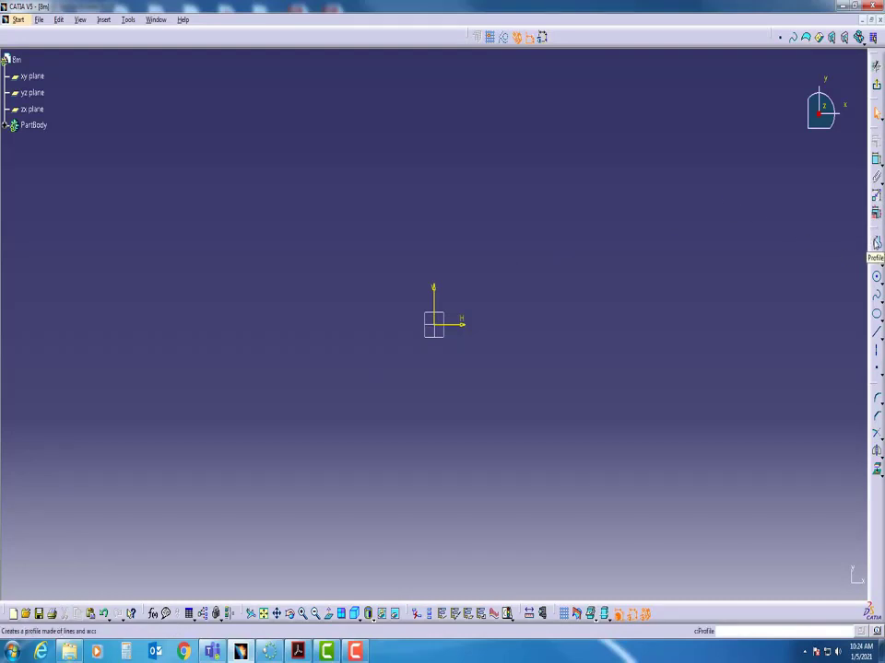
{"action": "left_click", "coordinate": [876, 296]}
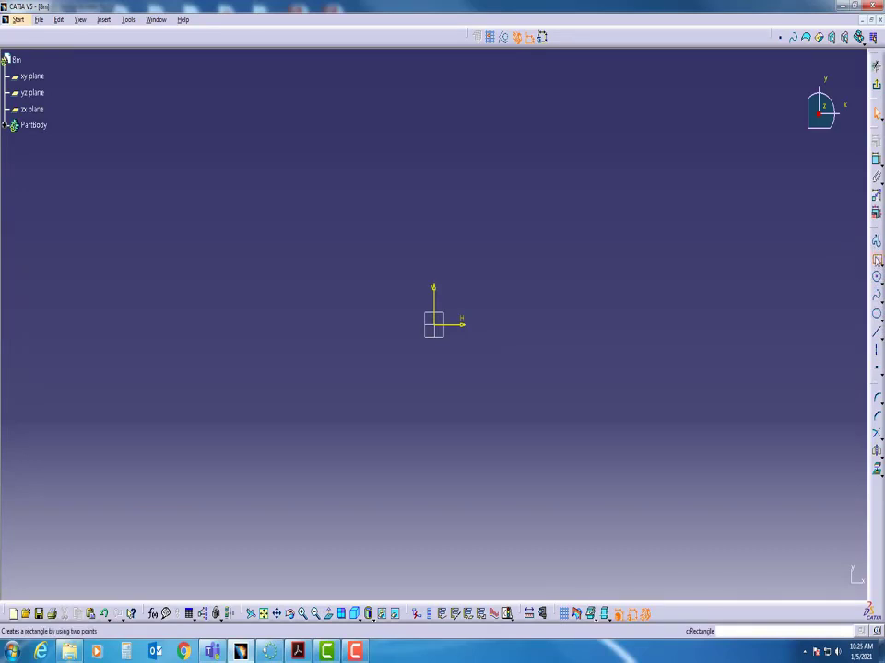
{"action": "left_click", "coordinate": [876, 260]}
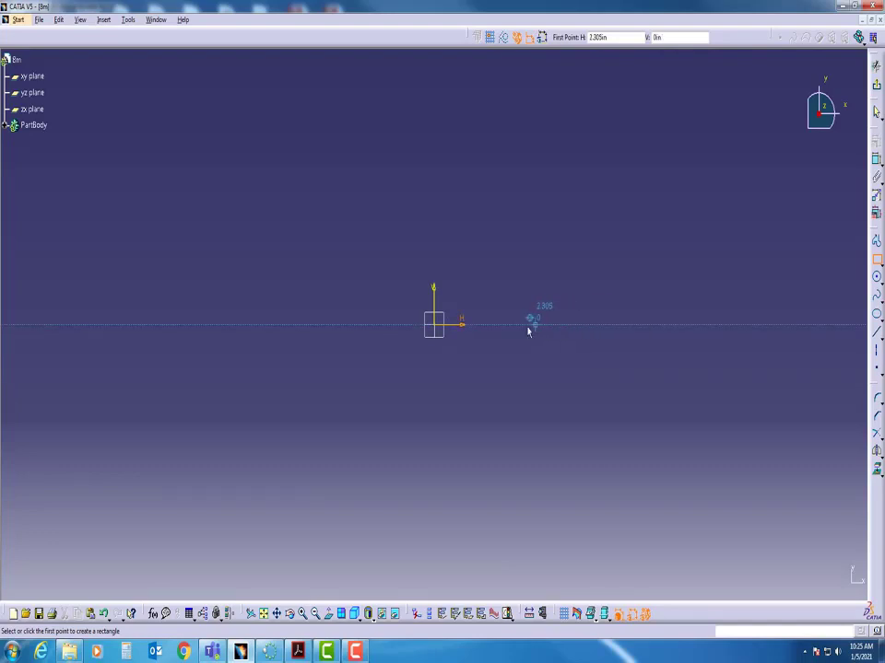
{"action": "left_click", "coordinate": [436, 329]}
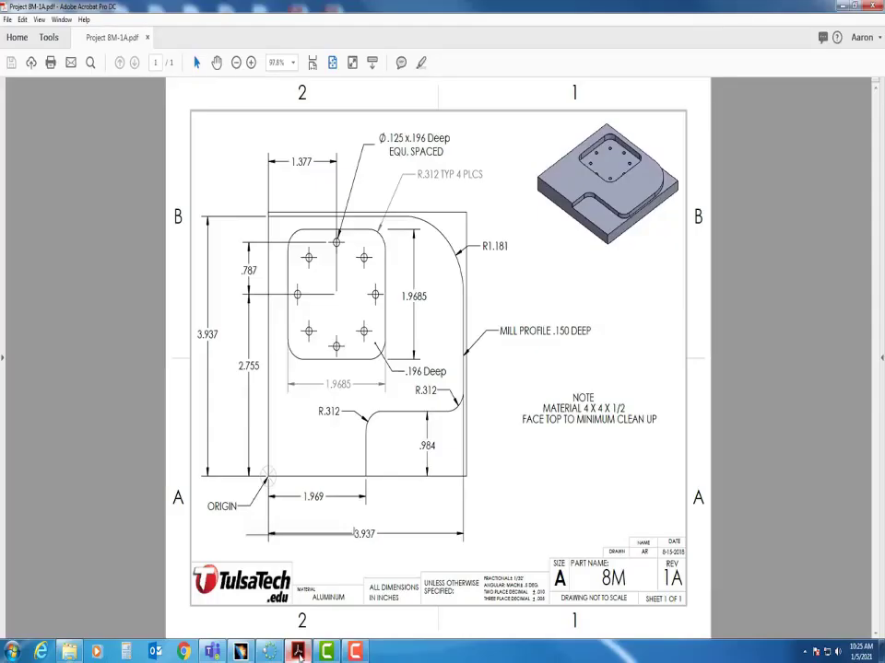
{"action": "left_click", "coordinate": [298, 652]}
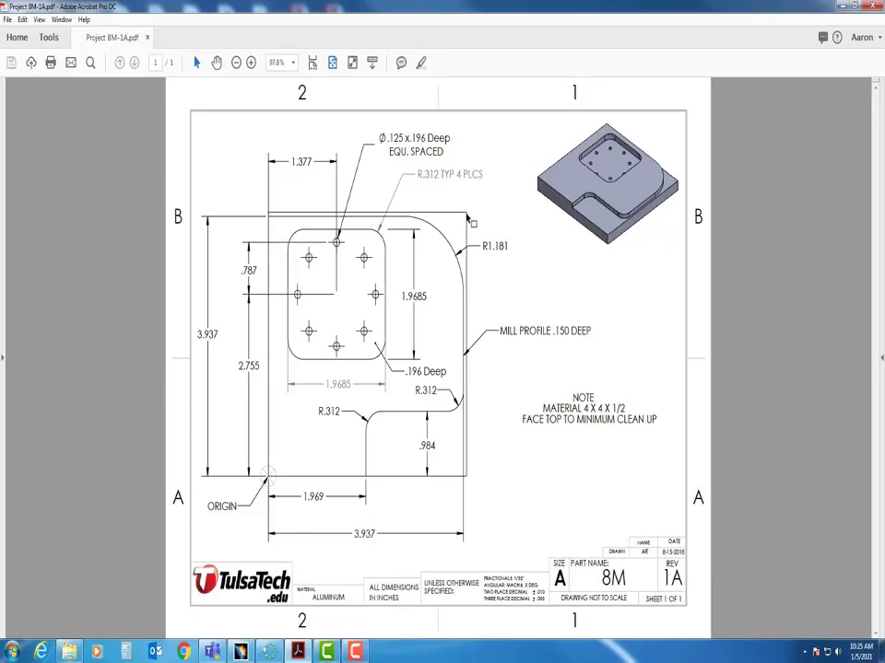
{"action": "left_click", "coordinate": [240, 652]}
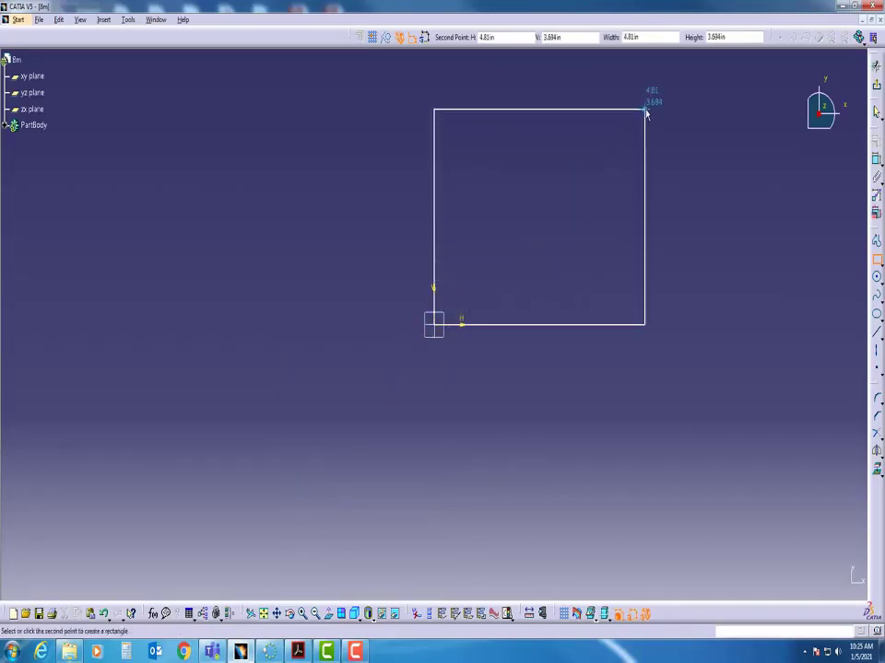
{"action": "middle_click_drag", "start_coordinate": [615, 171], "coordinate": [572, 235]}
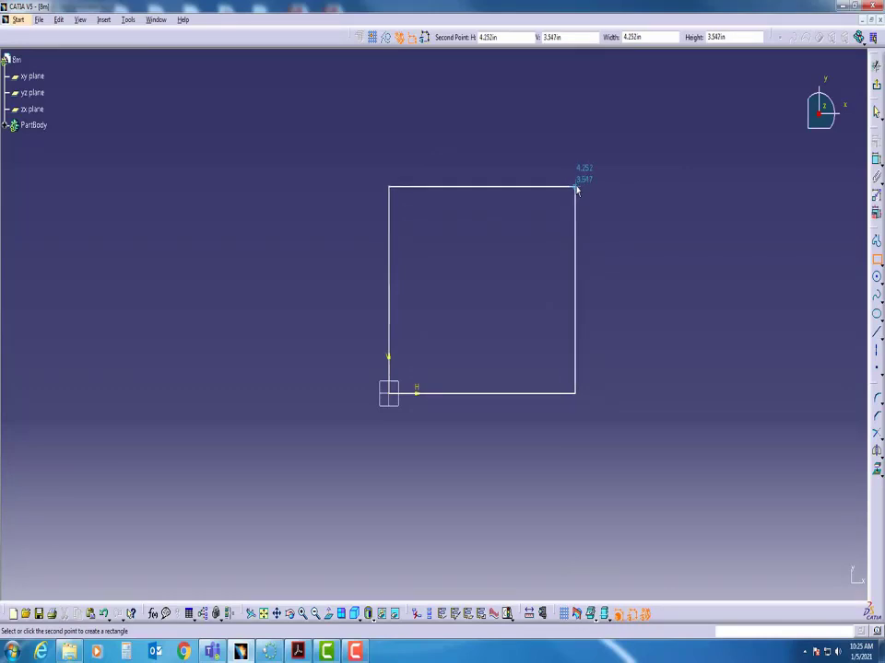
{"action": "left_click", "coordinate": [647, 120]}
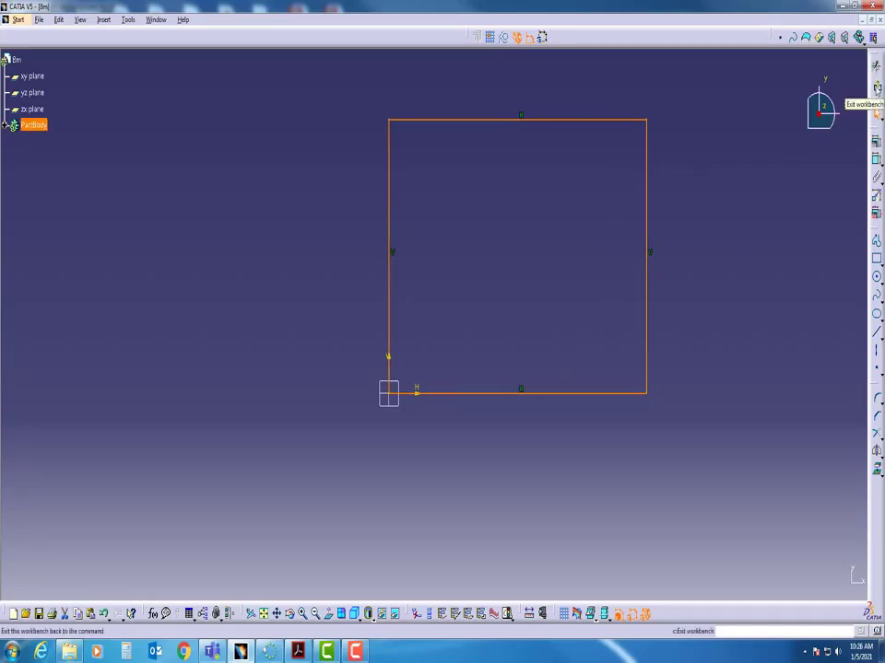
{"action": "left_click", "coordinate": [875, 89]}
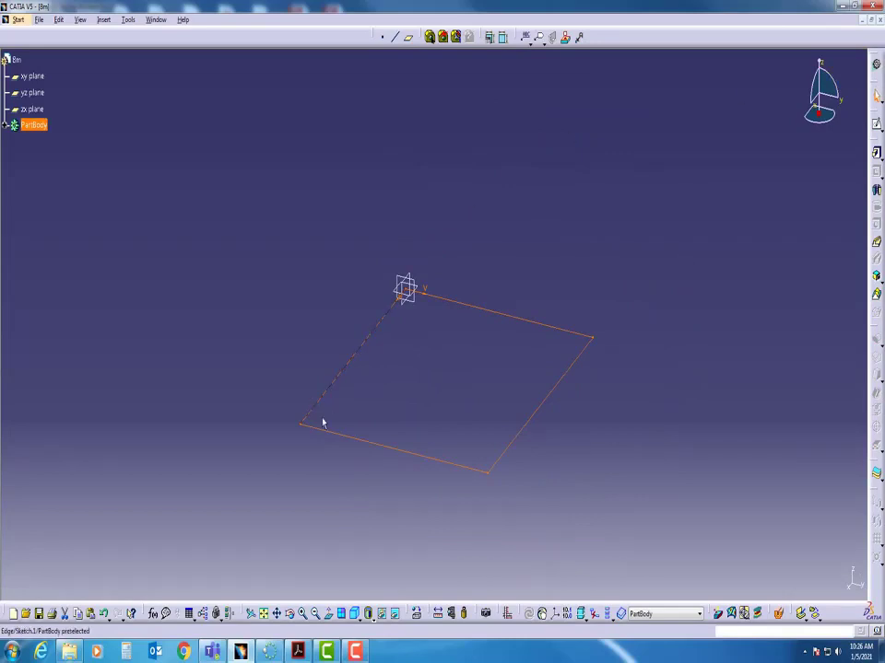
Step: Check the profile depth on the PDF drawing, subtract .150 from .5 in Calculator, and switch back to CATIA V5
{"action": "left_click", "coordinate": [297, 652]}
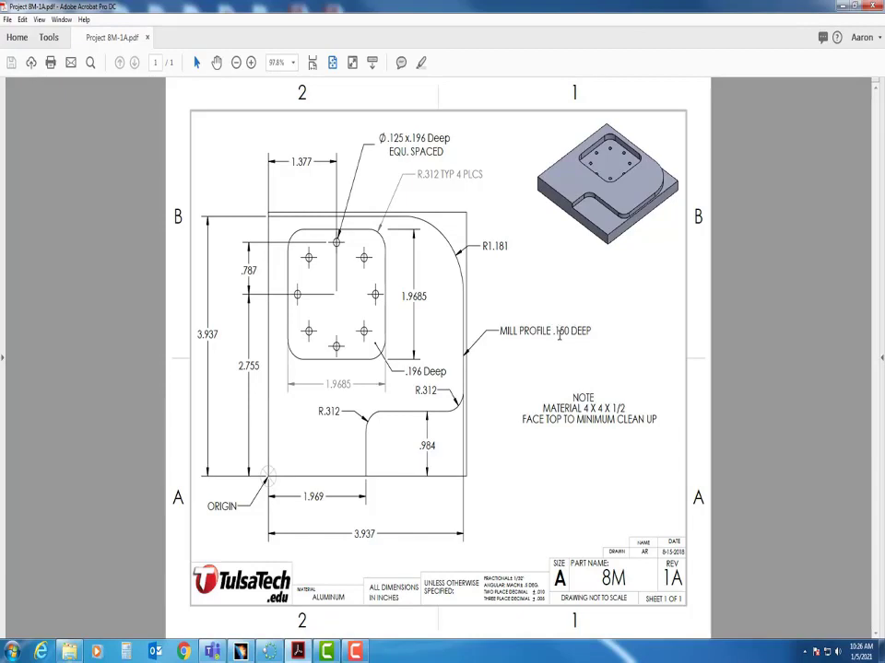
{"action": "left_click", "coordinate": [126, 652]}
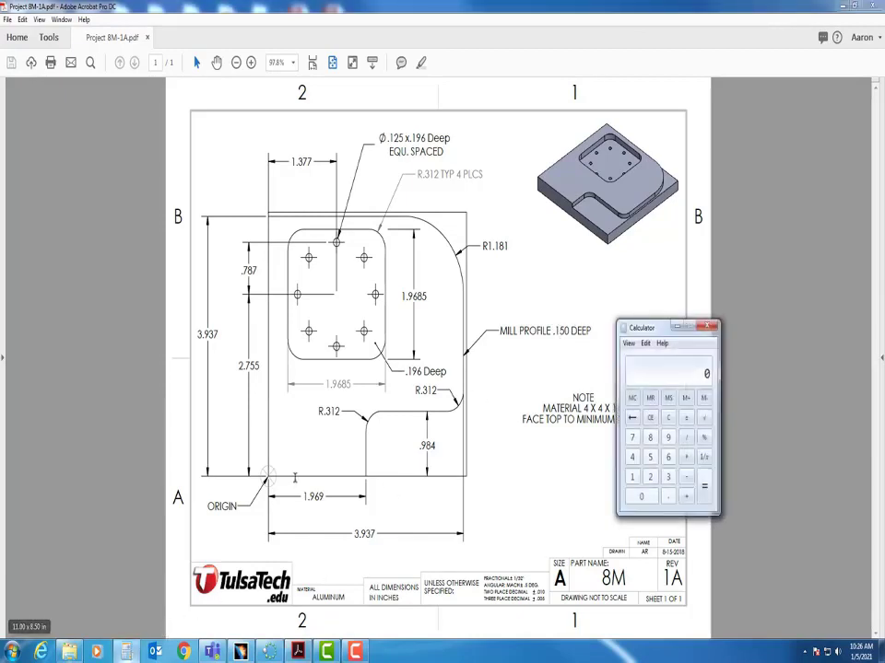
{"action": "type", "text": ".5"}
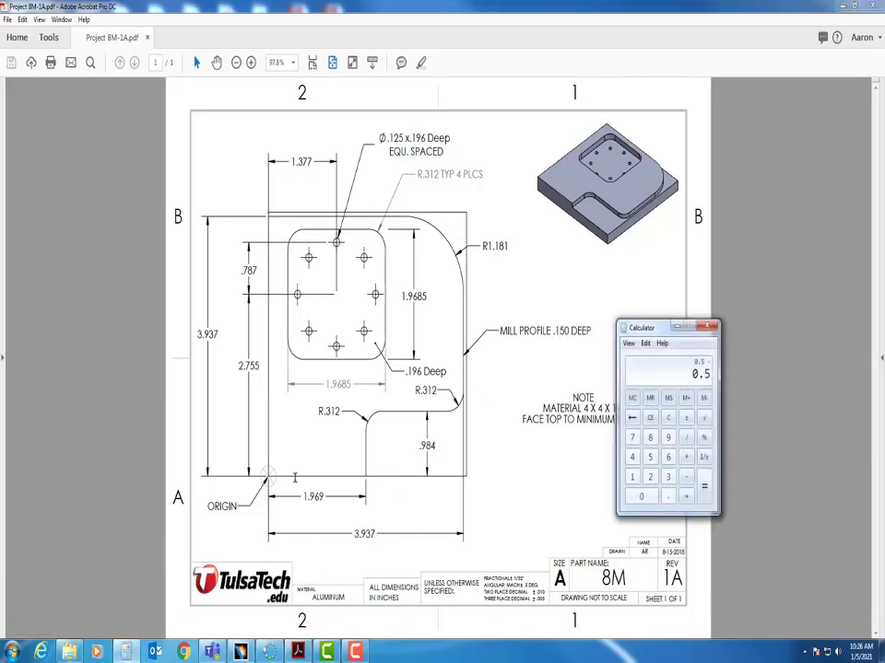
{"action": "type", "text": ".150"}
{"action": "key", "text": "Return"}
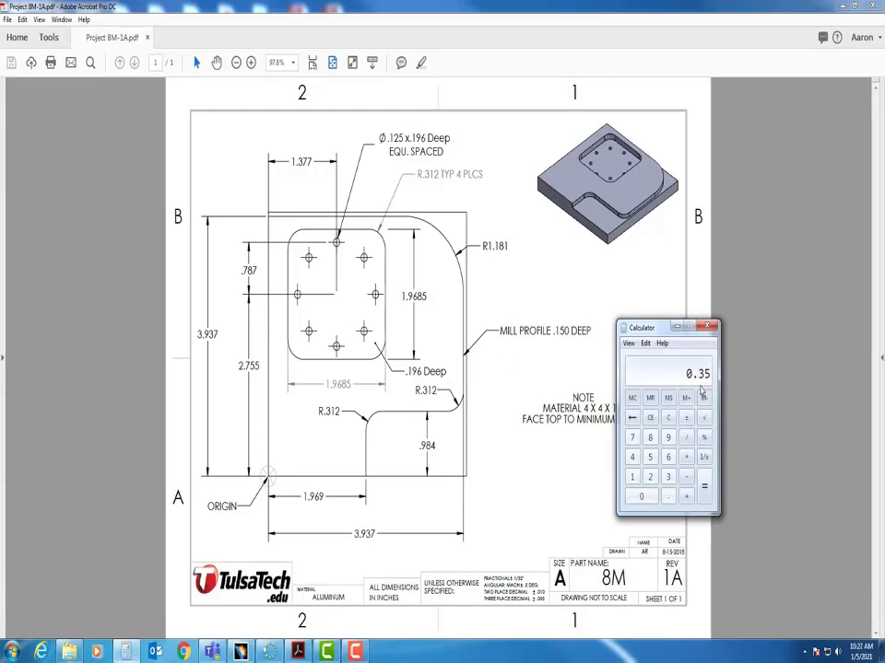
{"action": "left_click", "coordinate": [243, 653]}
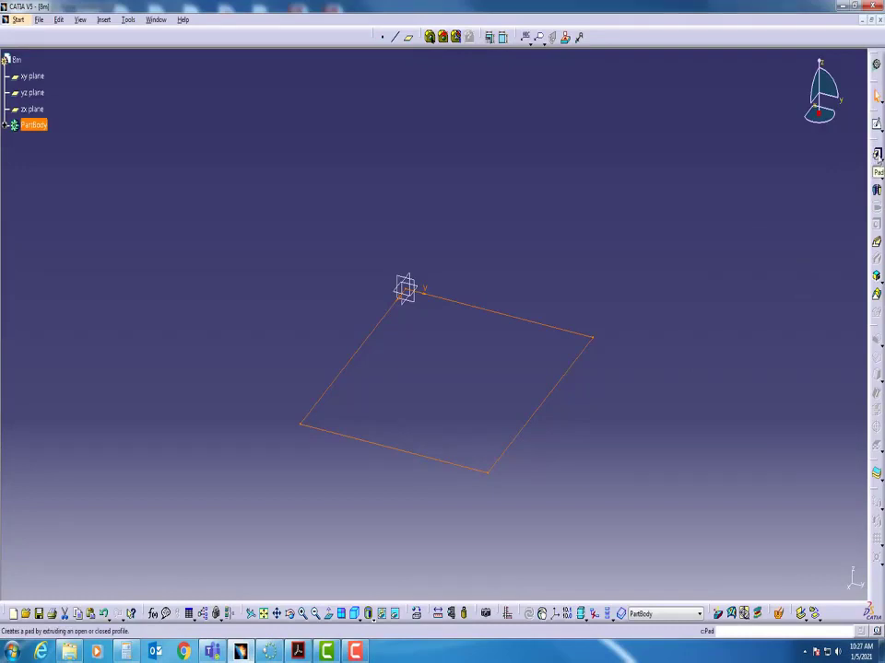
{"action": "left_click", "coordinate": [877, 154]}
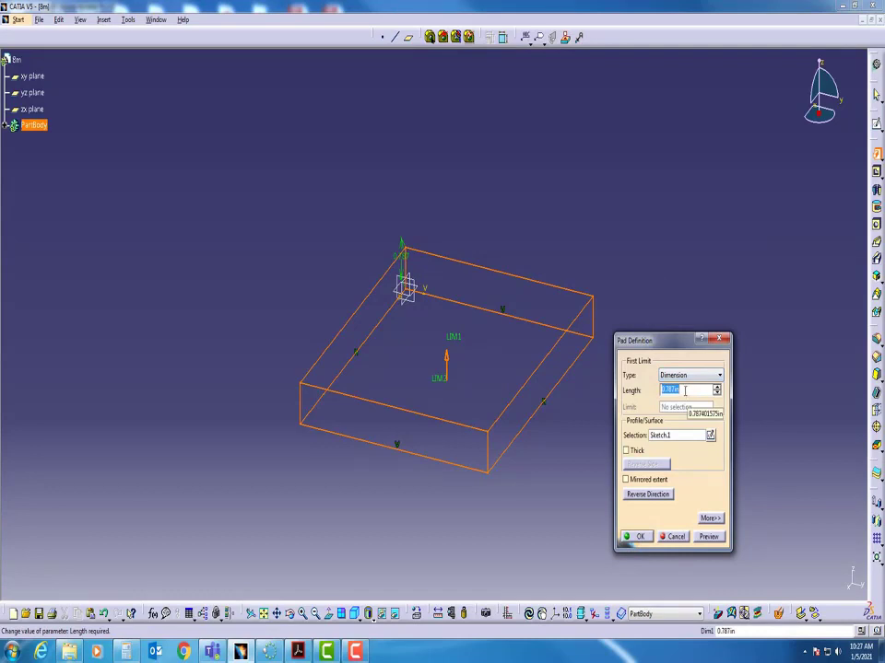
{"action": "left_click", "coordinate": [682, 539]}
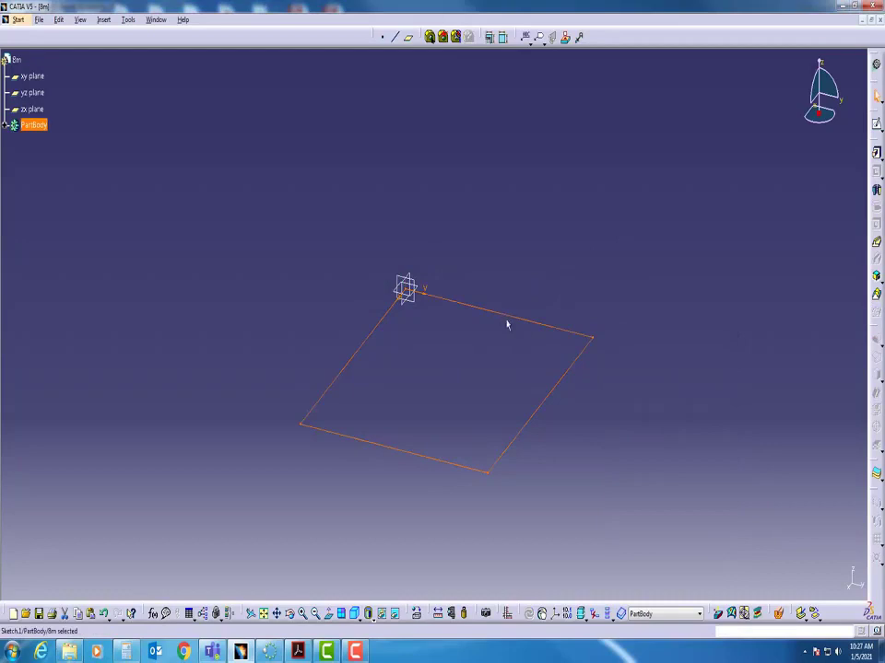
{"action": "left_click", "coordinate": [675, 226]}
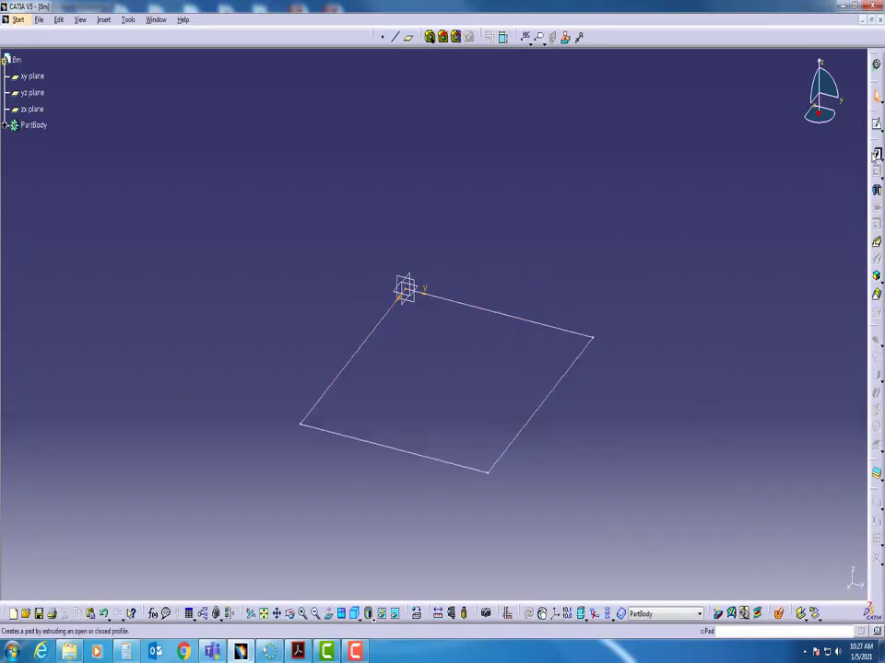
Step: Pad the rectangle sketch to a length of .350 in, previewing the solid first
{"action": "left_click", "coordinate": [876, 153]}
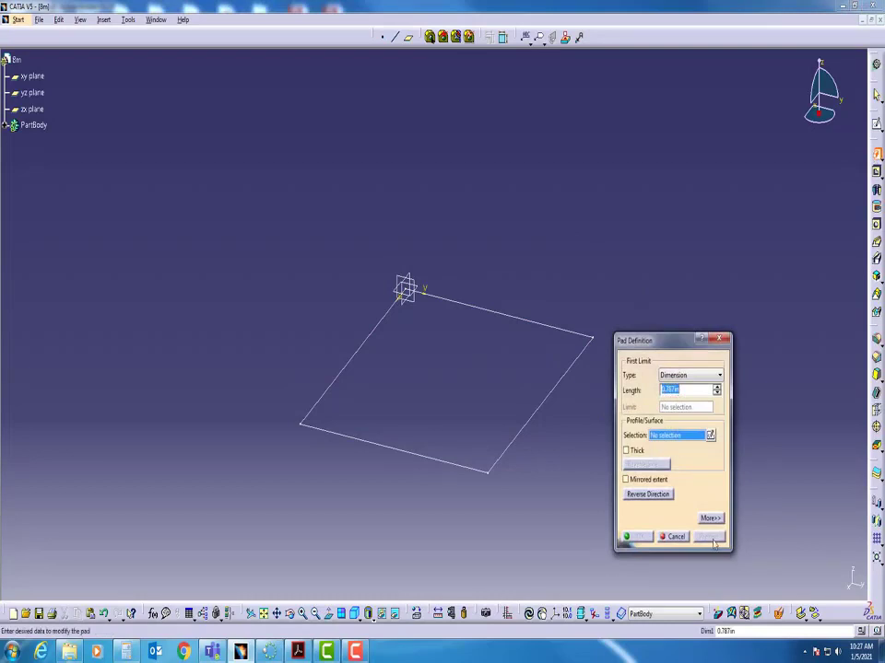
{"action": "left_click", "coordinate": [527, 325]}
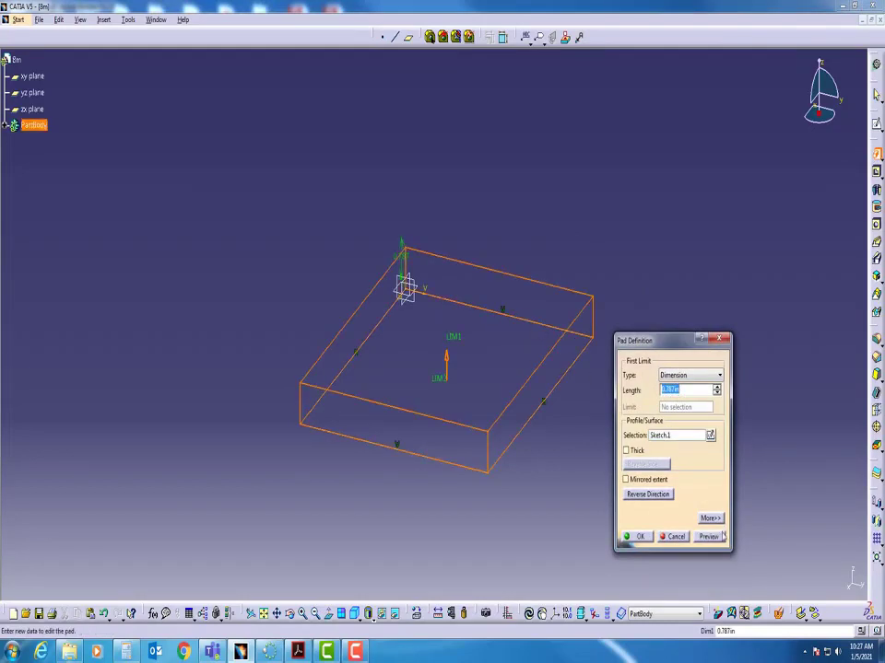
{"action": "left_click", "coordinate": [719, 536]}
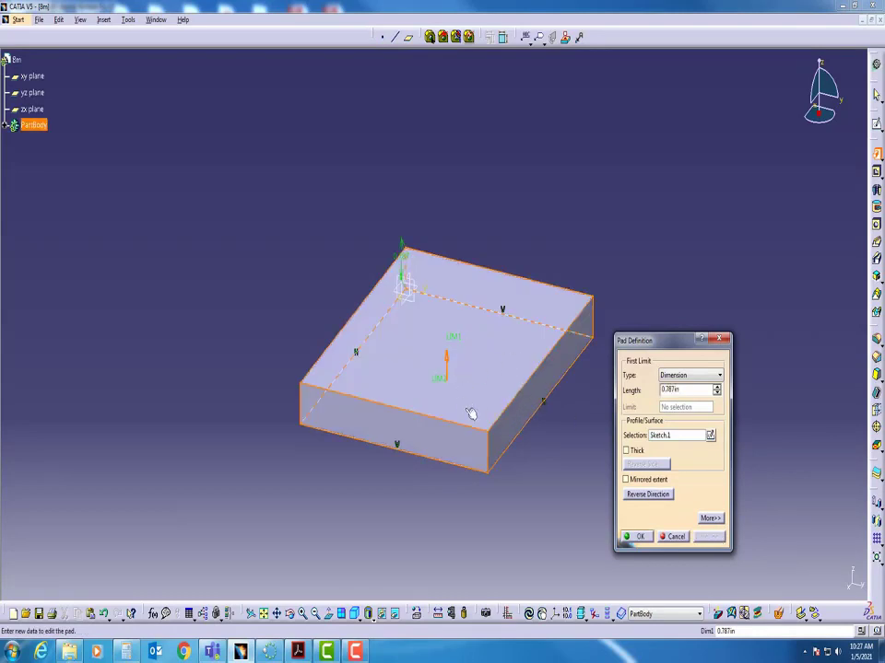
{"action": "double_click", "coordinate": [654, 390]}
{"action": "type", "text": ".350"}
{"action": "key", "text": "Return"}
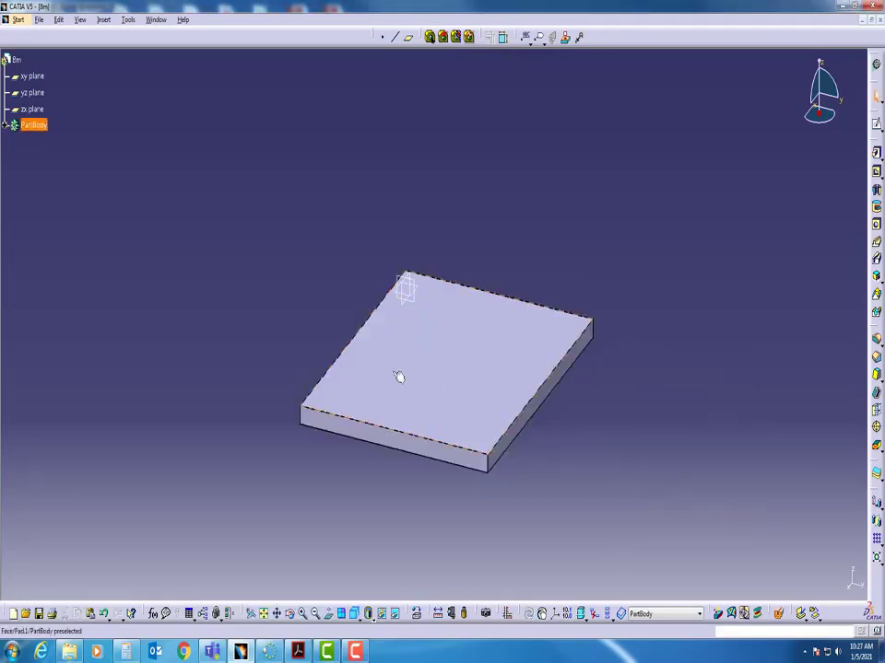
Step: Measure the plate's thickness, check the raised profile on the PDF drawing, and switch back to CATIA V5
{"action": "left_click", "coordinate": [381, 614]}
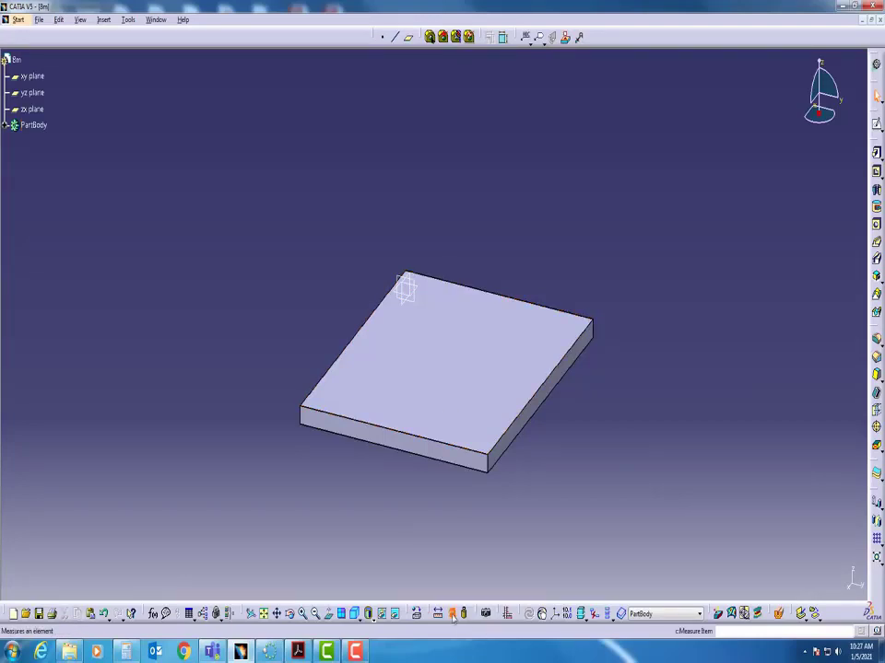
{"action": "left_click", "coordinate": [453, 614]}
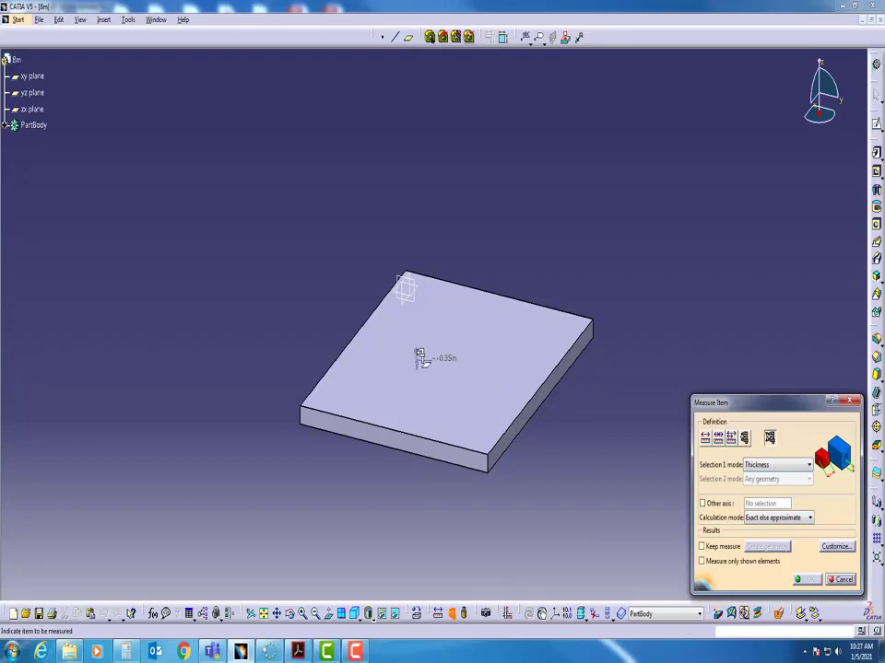
{"action": "left_click", "coordinate": [842, 579]}
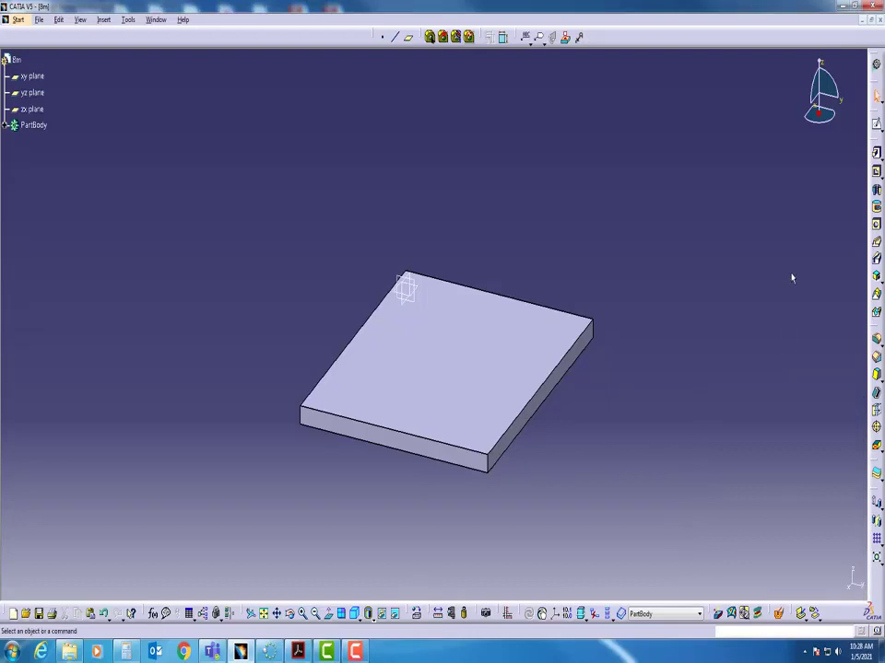
{"action": "left_click", "coordinate": [297, 653]}
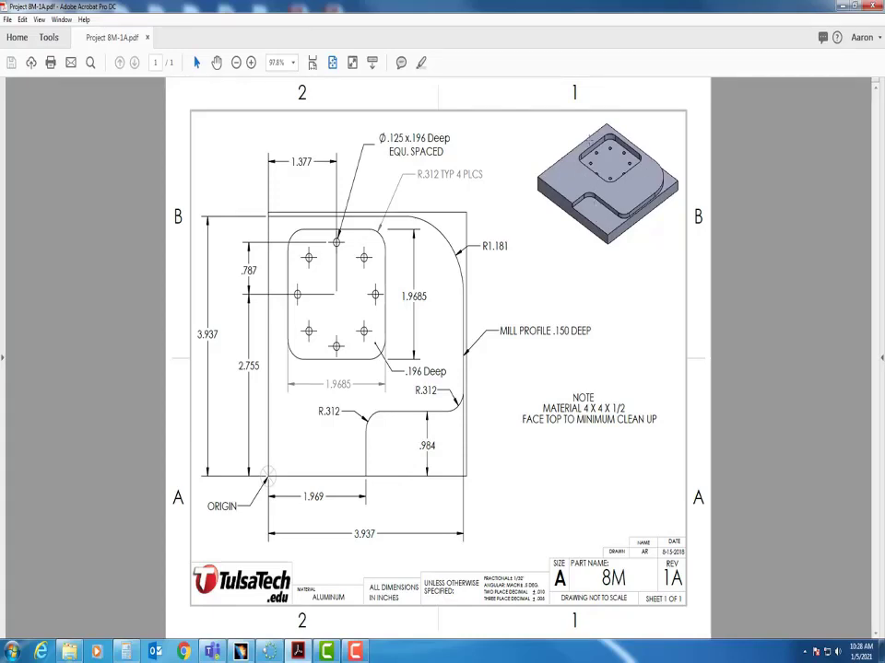
{"action": "left_click", "coordinate": [239, 652]}
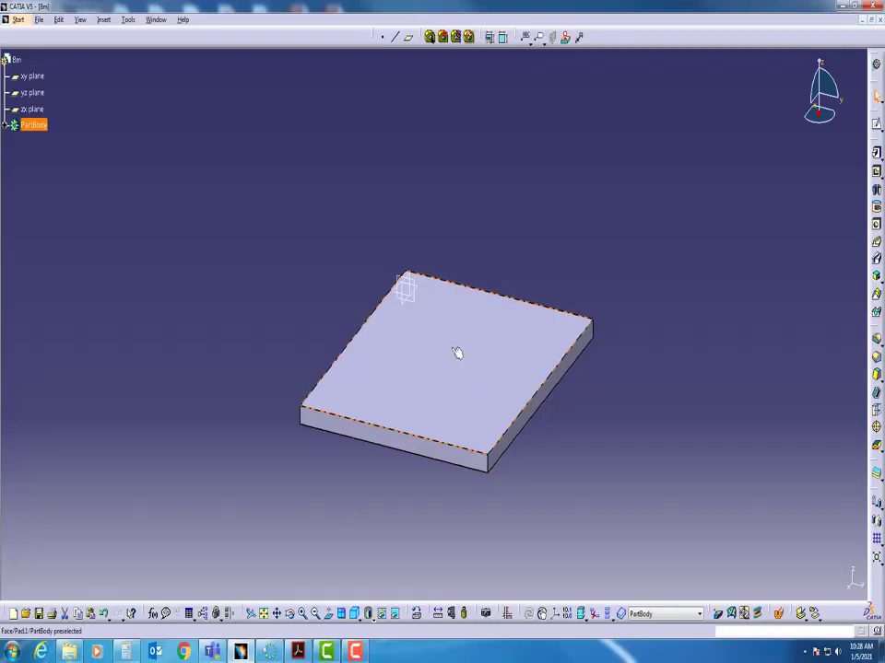
{"action": "left_click", "coordinate": [533, 405]}
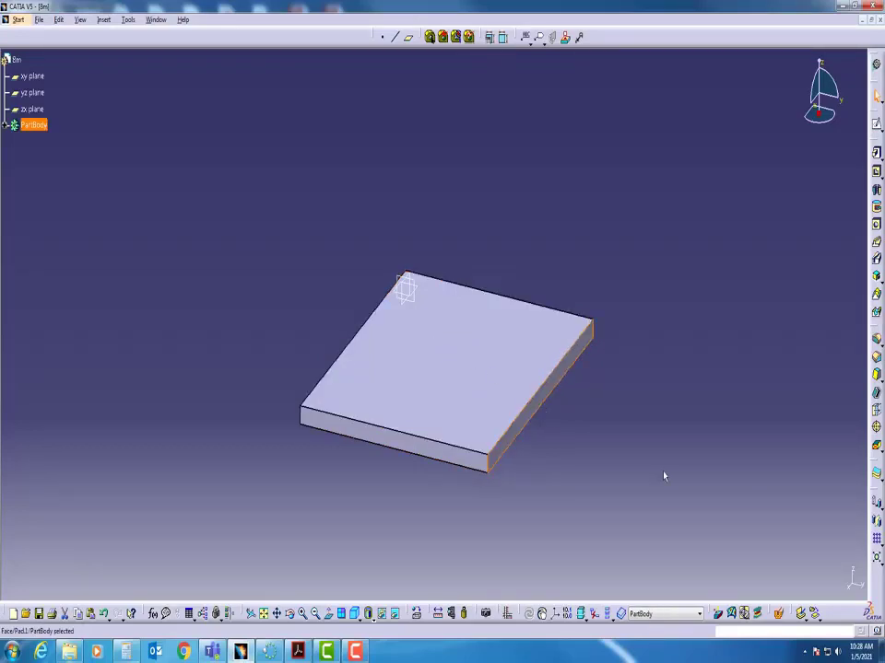
{"action": "left_click", "coordinate": [877, 127]}
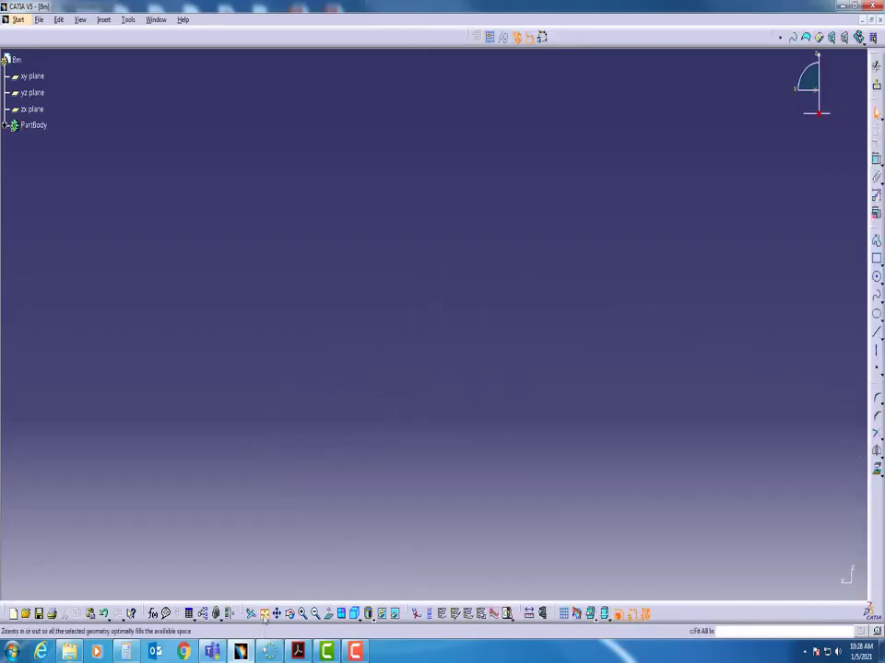
{"action": "left_click", "coordinate": [265, 614]}
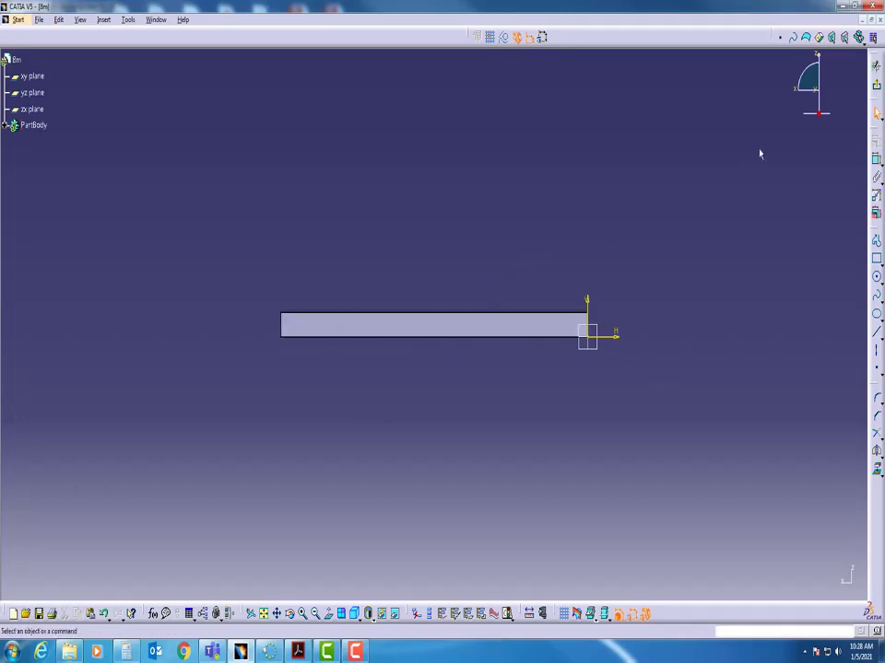
{"action": "left_click", "coordinate": [876, 65]}
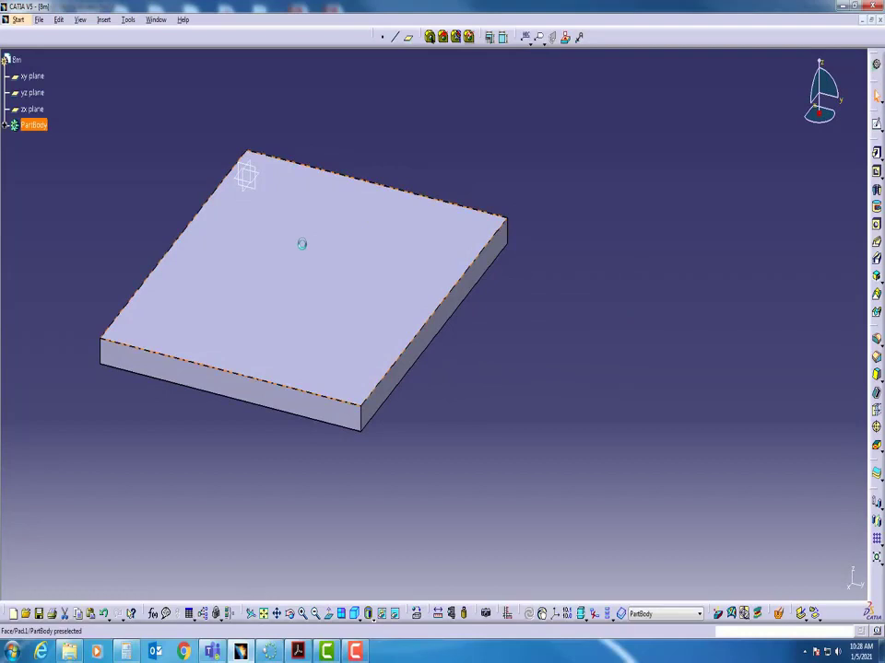
Step: Open a new sketch on the large top face of the plate
{"action": "left_click", "coordinate": [322, 249]}
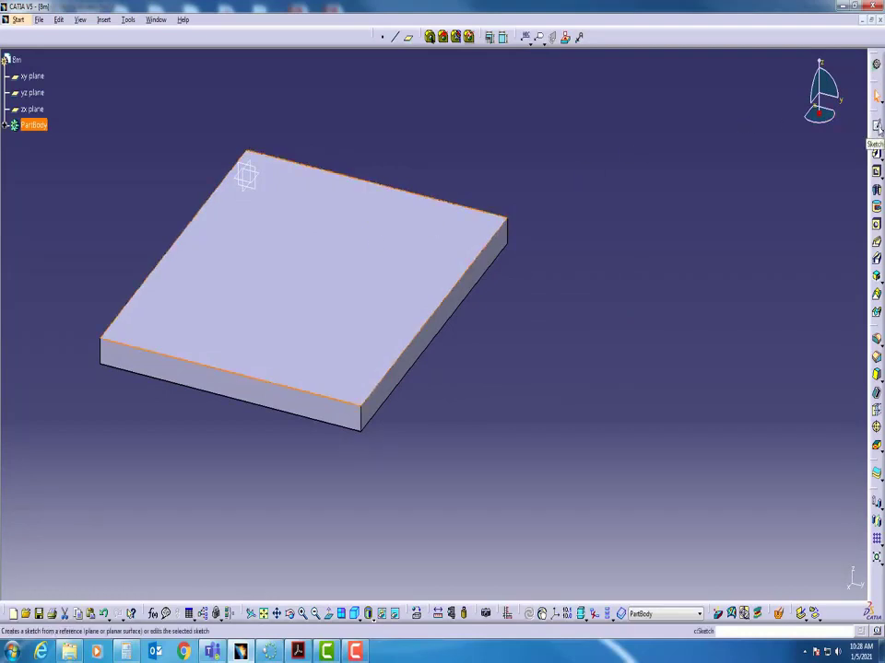
{"action": "left_click", "coordinate": [876, 128]}
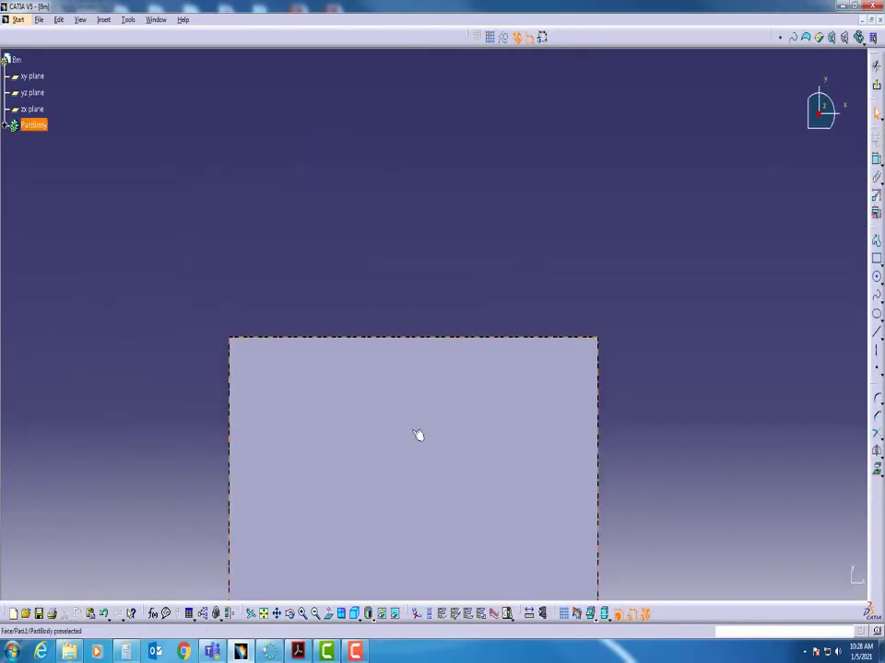
{"action": "left_click", "coordinate": [265, 614]}
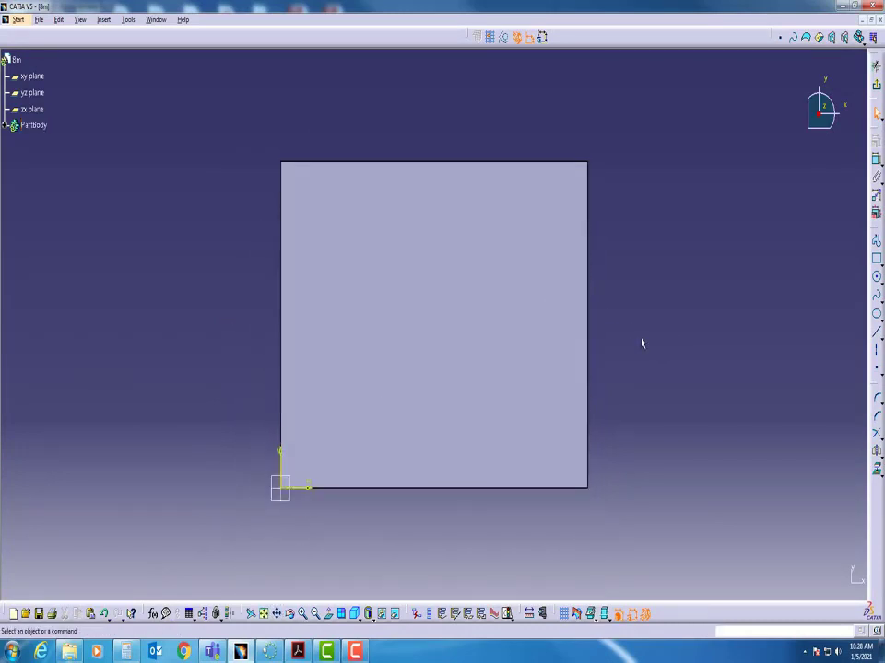
{"action": "mouse_move", "coordinate": [642, 343]}
{"action": "middle_mouse_down"}
{"action": "mouse_move", "coordinate": [645, 352]}
{"action": "mouse_move", "coordinate": [690, 344]}
{"action": "mouse_move", "coordinate": [603, 310]}
{"action": "mouse_move", "coordinate": [689, 349]}
{"action": "mouse_move", "coordinate": [592, 290]}
{"action": "mouse_move", "coordinate": [710, 327]}
{"action": "mouse_move", "coordinate": [551, 304]}
{"action": "mouse_move", "coordinate": [693, 365]}
{"action": "mouse_move", "coordinate": [655, 316]}
{"action": "mouse_move", "coordinate": [656, 327]}
{"action": "middle_mouse_up"}
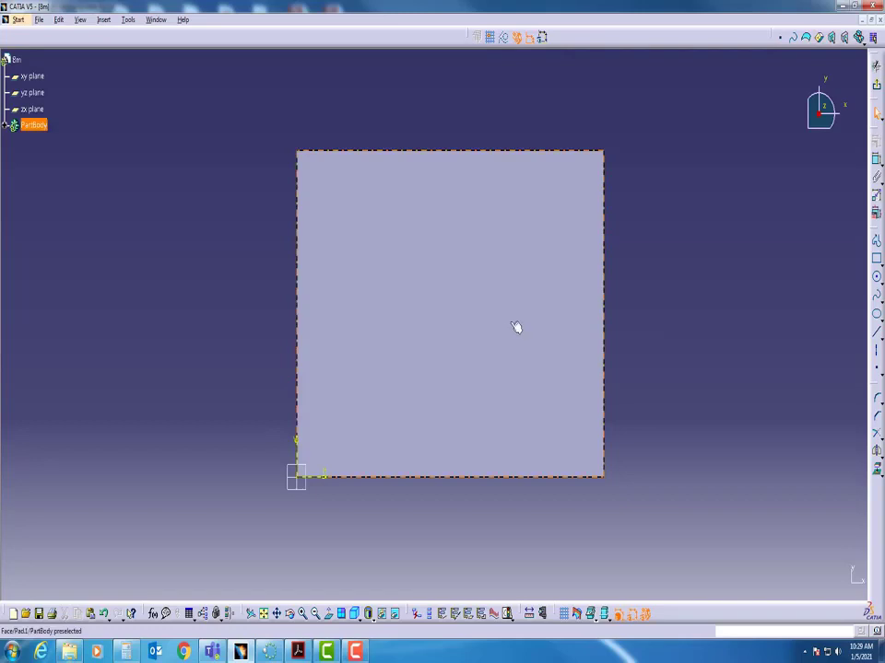
{"action": "middle_click_drag", "start_coordinate": [516, 327], "coordinate": [510, 322]}
{"action": "middle_click_drag", "start_coordinate": [510, 322], "coordinate": [511, 143]}
{"action": "middle_click_drag", "start_coordinate": [518, 135], "coordinate": [523, 190]}
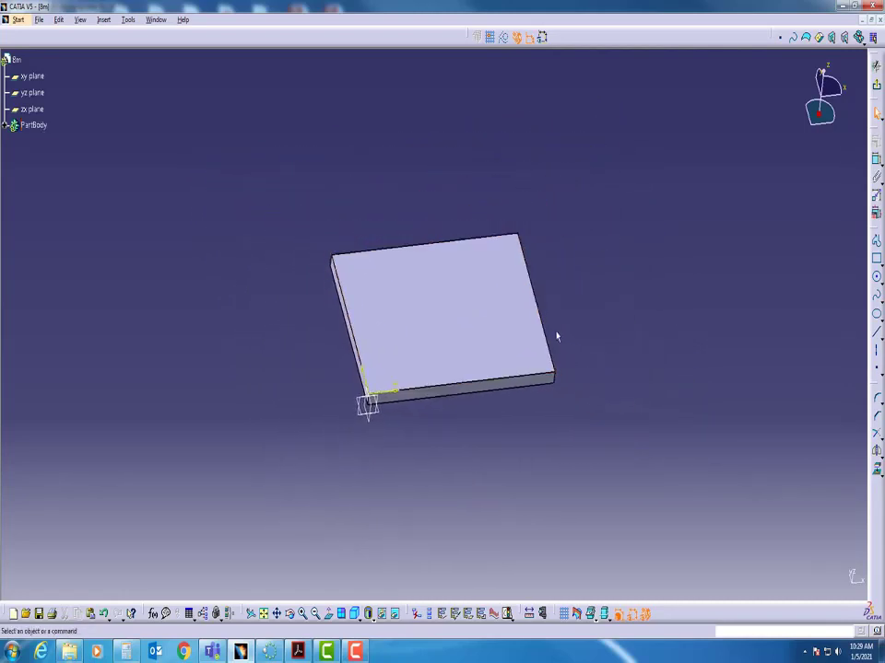
{"action": "left_click", "coordinate": [435, 300]}
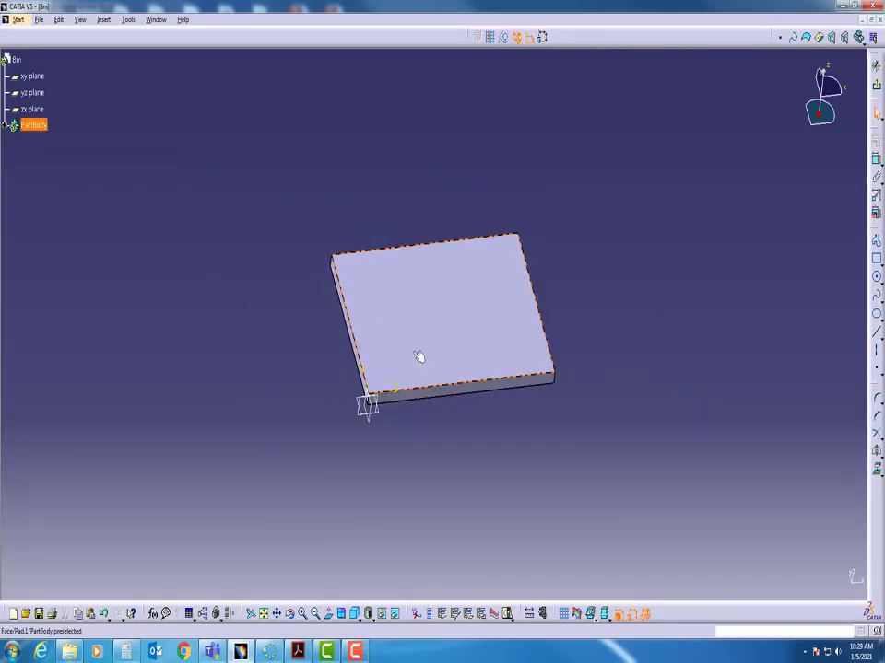
{"action": "left_click", "coordinate": [341, 614]}
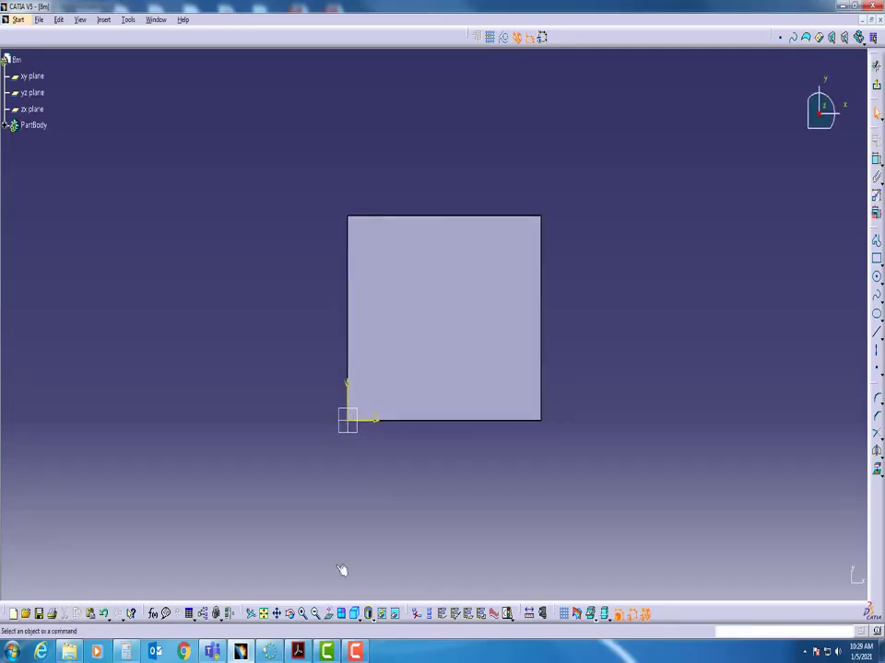
{"action": "middle_click_drag", "start_coordinate": [637, 341], "coordinate": [654, 276]}
{"action": "left_click", "coordinate": [633, 340]}
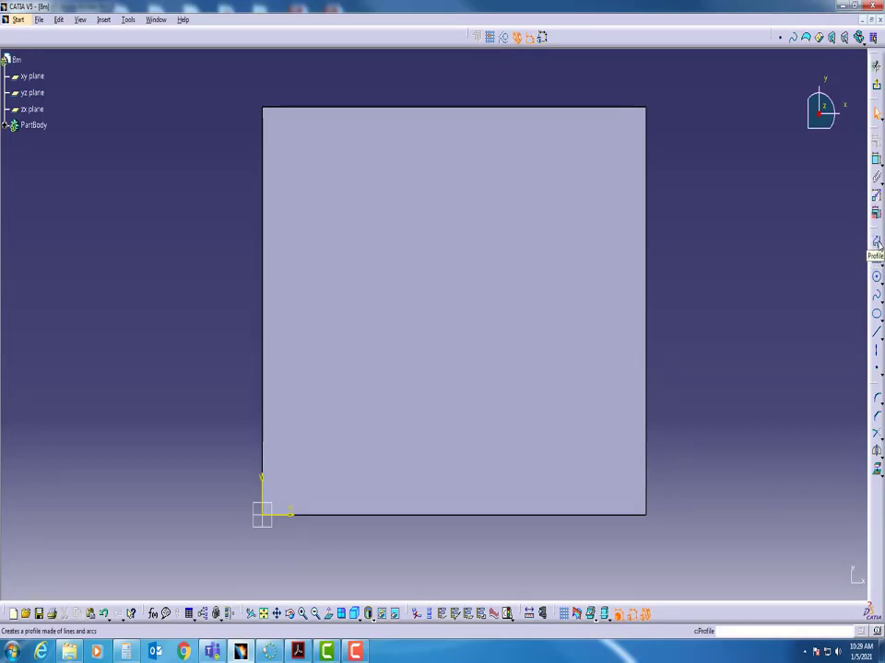
Step: Start a Profile at the origin, checking its shape on the PDF drawing, and draw a vertical line along the V axis and a horizontal line
{"action": "left_click", "coordinate": [876, 241]}
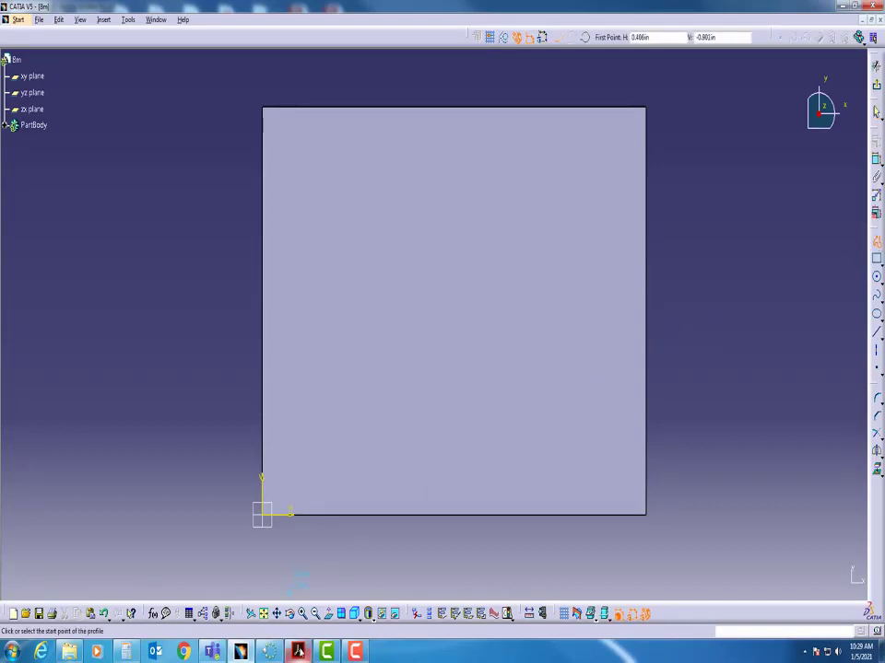
{"action": "left_click", "coordinate": [298, 650]}
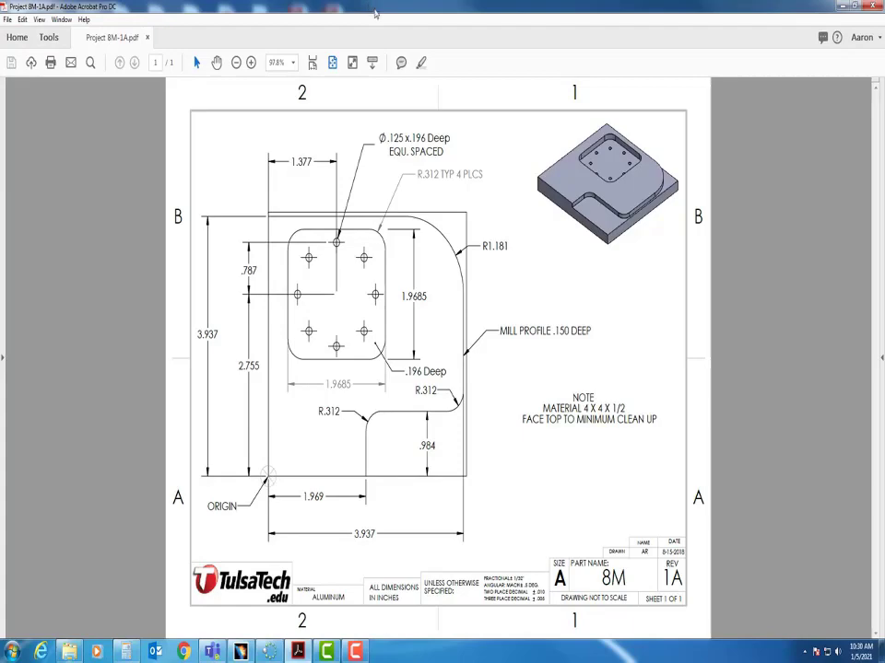
{"action": "mouse_move", "coordinate": [375, 11]}
{"action": "left_mouse_down"}
{"action": "mouse_move", "coordinate": [847, 109]}
{"action": "mouse_move", "coordinate": [883, 101]}
{"action": "left_mouse_up"}
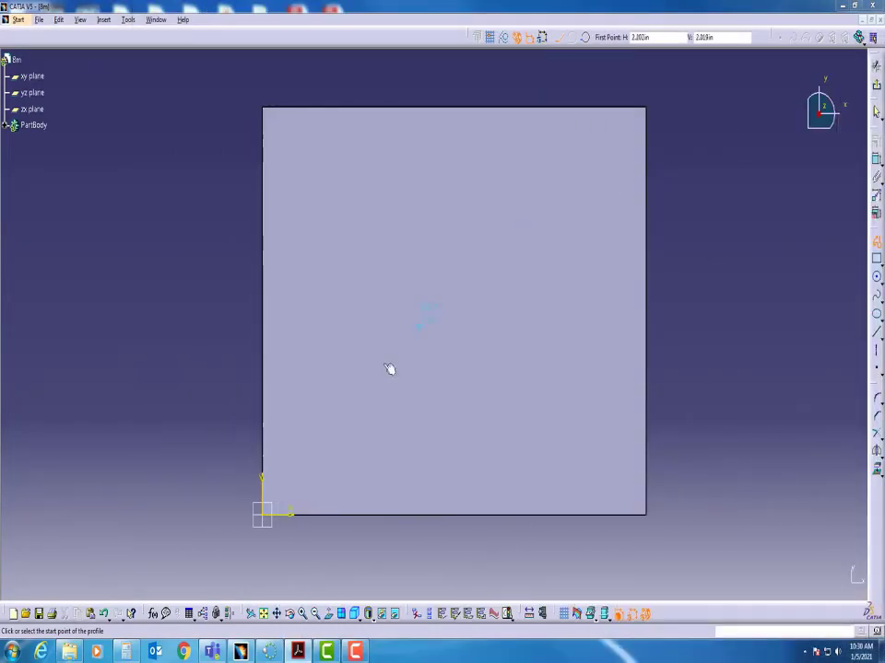
{"action": "left_click", "coordinate": [264, 518]}
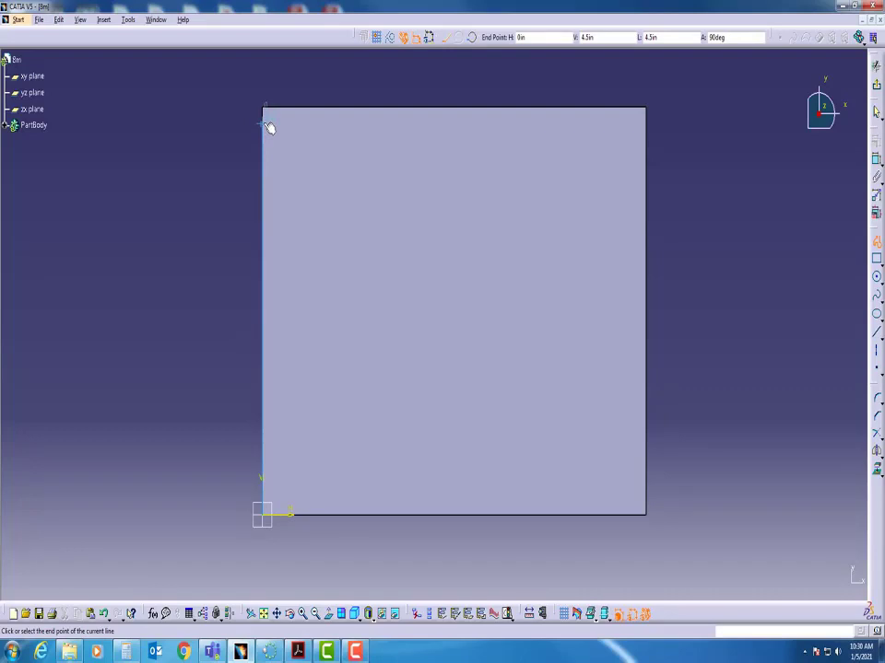
{"action": "left_click", "coordinate": [266, 199]}
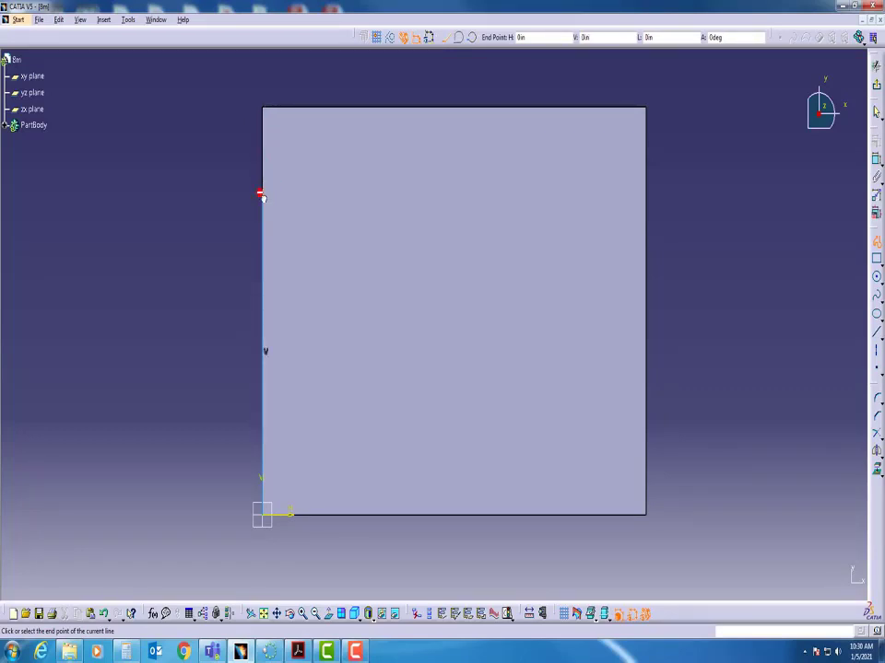
{"action": "left_click", "coordinate": [553, 199]}
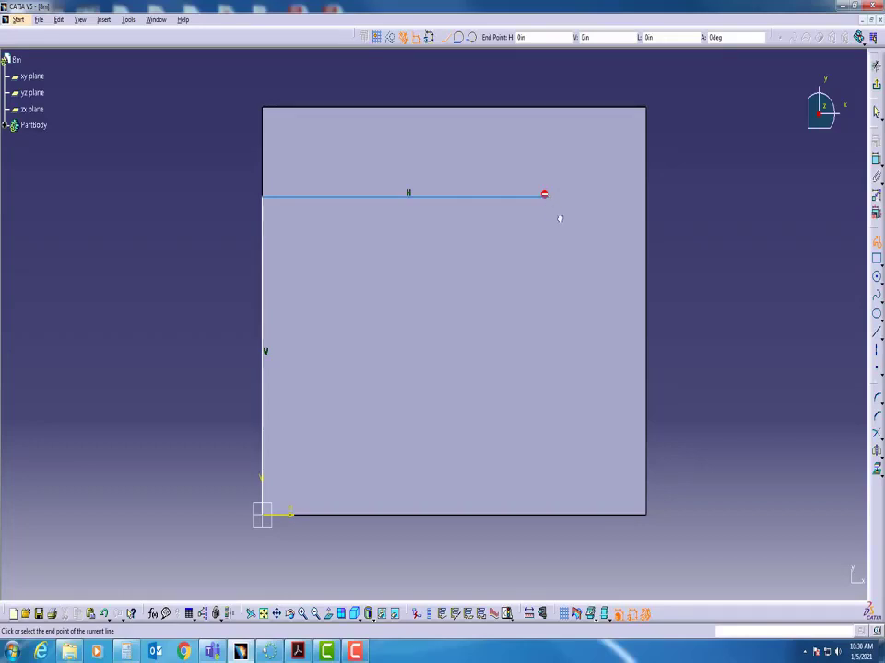
Step: Continue the profile with a tangent arc of about 0.7 in radius and a vertical line about 1.4 in down
{"action": "left_click_drag", "start_coordinate": [577, 256], "coordinate": [578, 256]}
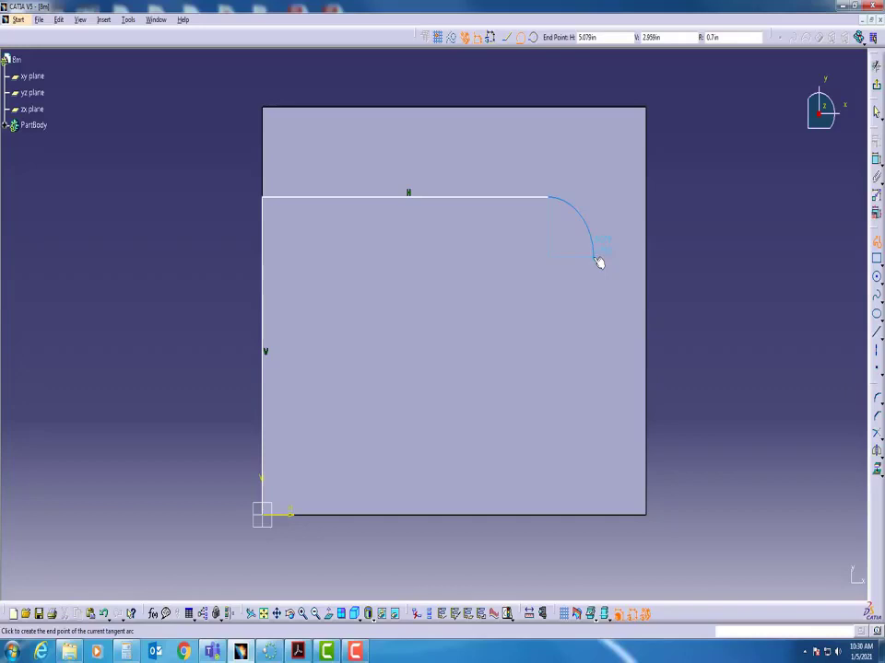
{"action": "left_click", "coordinate": [596, 260]}
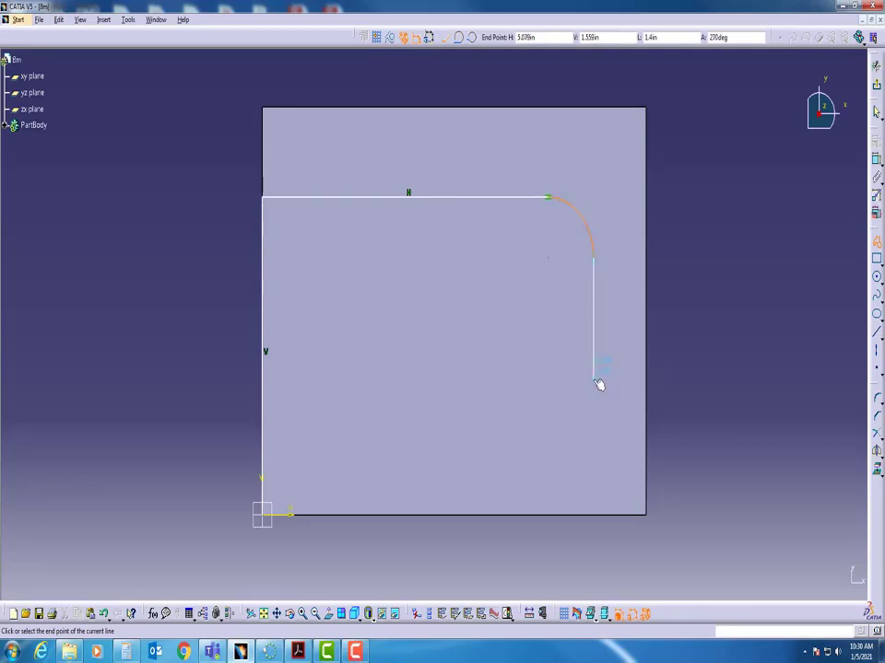
{"action": "left_click", "coordinate": [594, 376]}
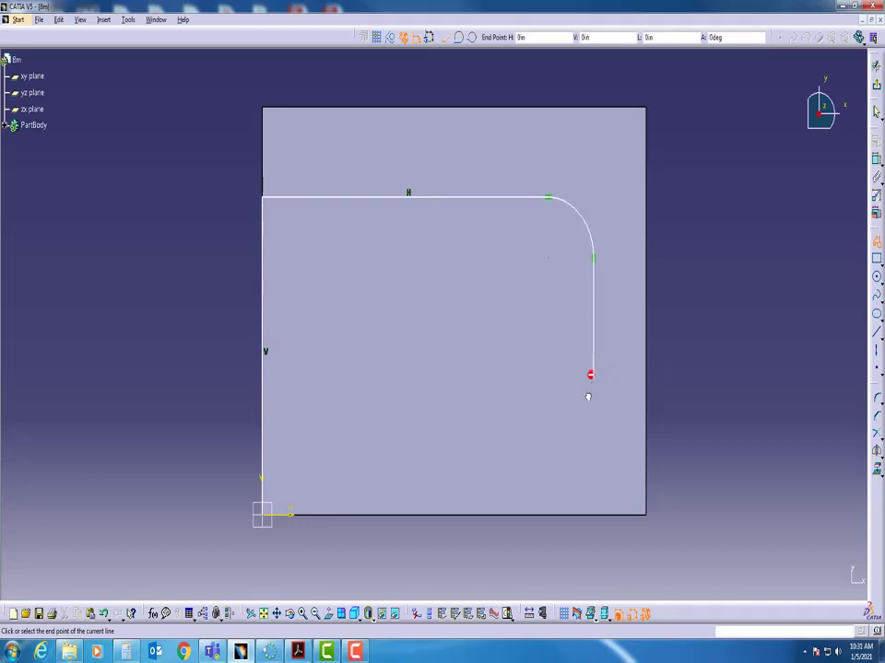
Step: Add a tangent arc of about 0.36 in radius curving inward, followed by a horizontal line back toward the V axis
{"action": "left_click_drag", "start_coordinate": [591, 376], "coordinate": [571, 414]}
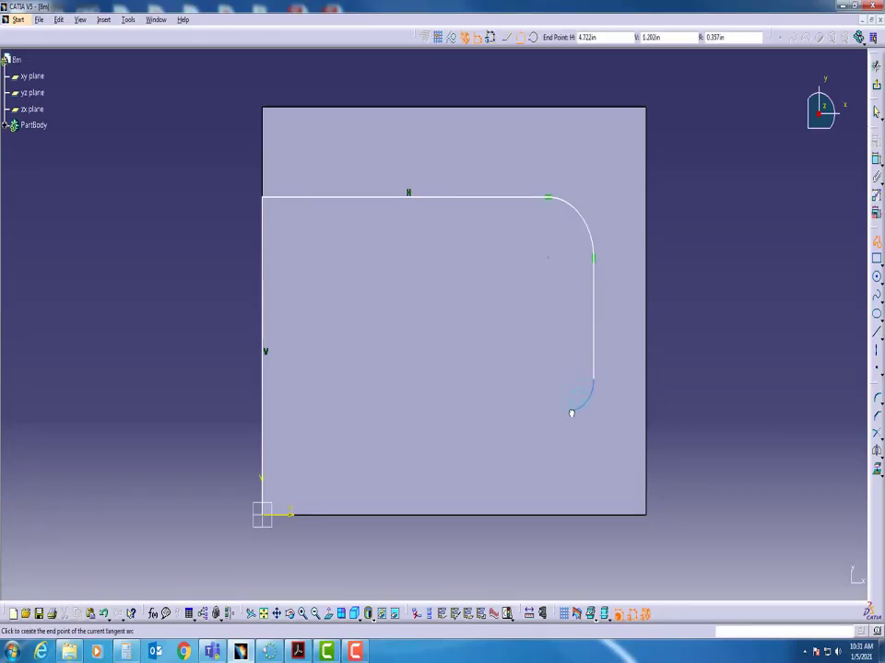
{"action": "left_click", "coordinate": [570, 412]}
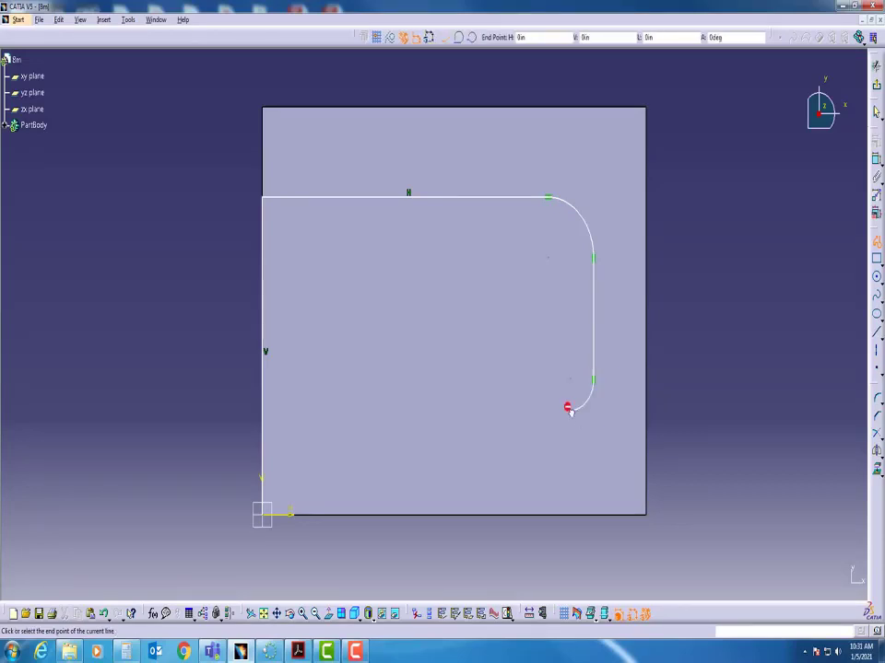
{"action": "left_click", "coordinate": [465, 410]}
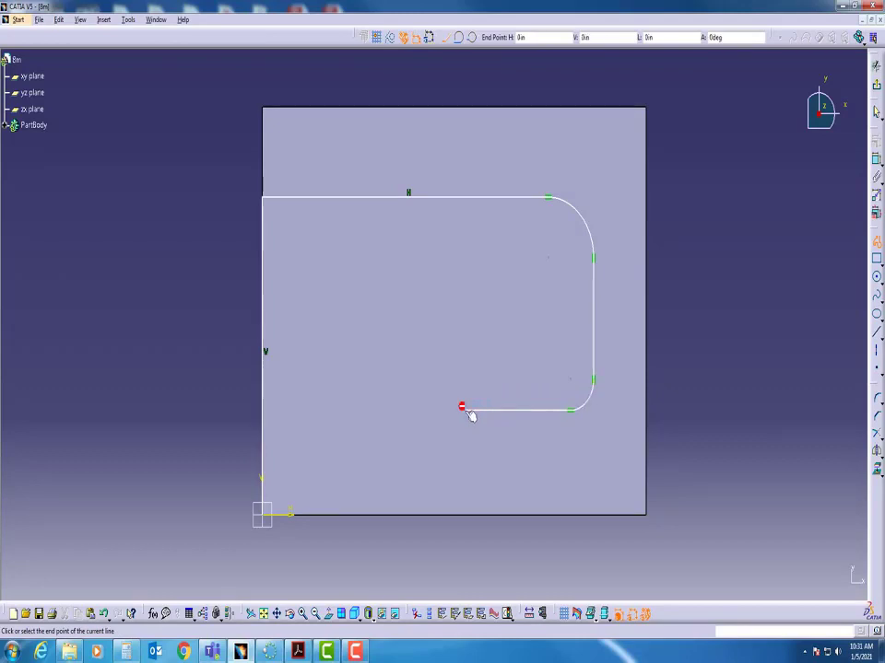
Step: Add a tangent arc of about 0.39 in radius and a vertical line to the plate's lower edge, and close the profile at the origin
{"action": "left_click_drag", "start_coordinate": [466, 410], "coordinate": [462, 446]}
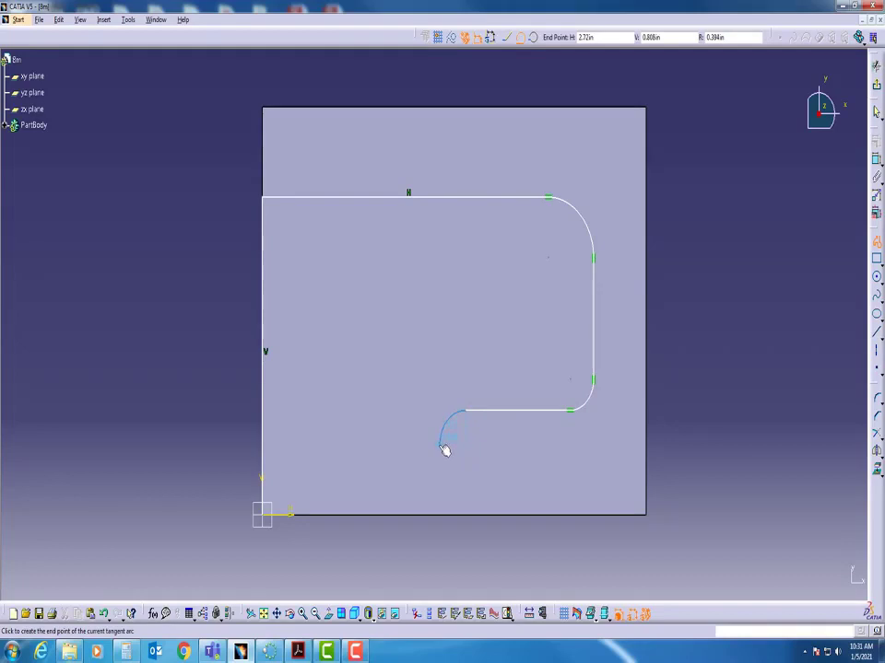
{"action": "left_click", "coordinate": [440, 446]}
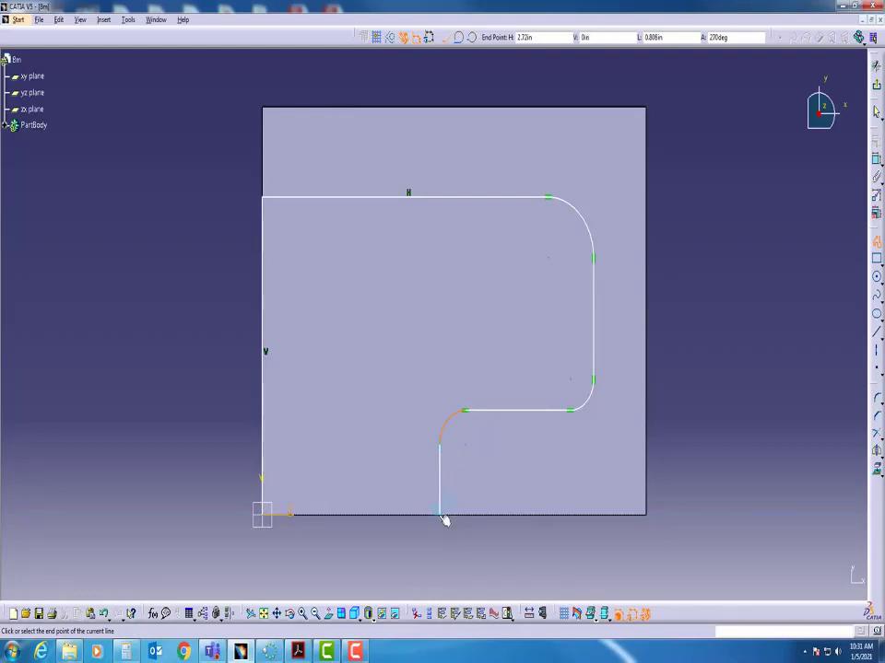
{"action": "left_click", "coordinate": [441, 515]}
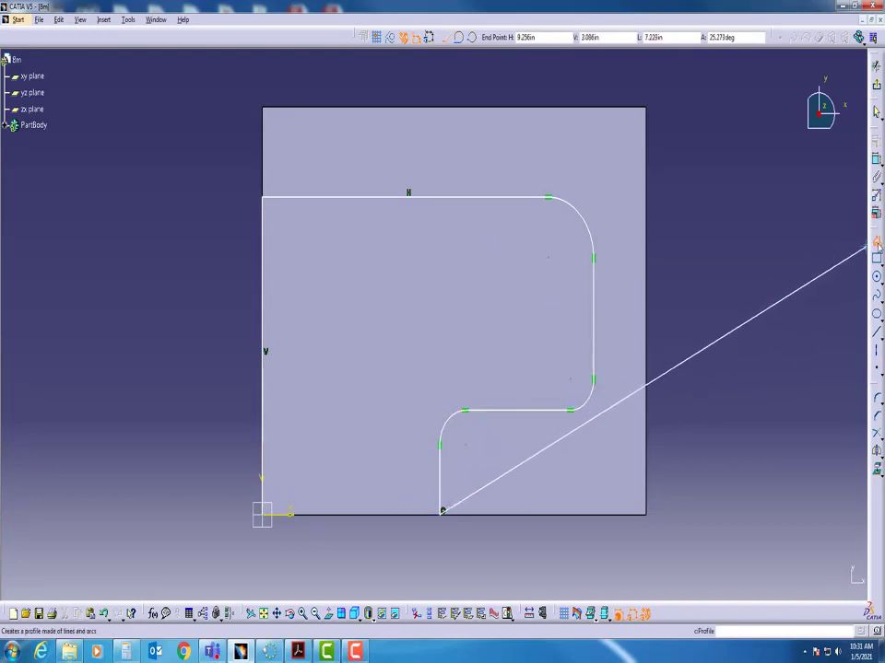
{"action": "left_click", "coordinate": [264, 516]}
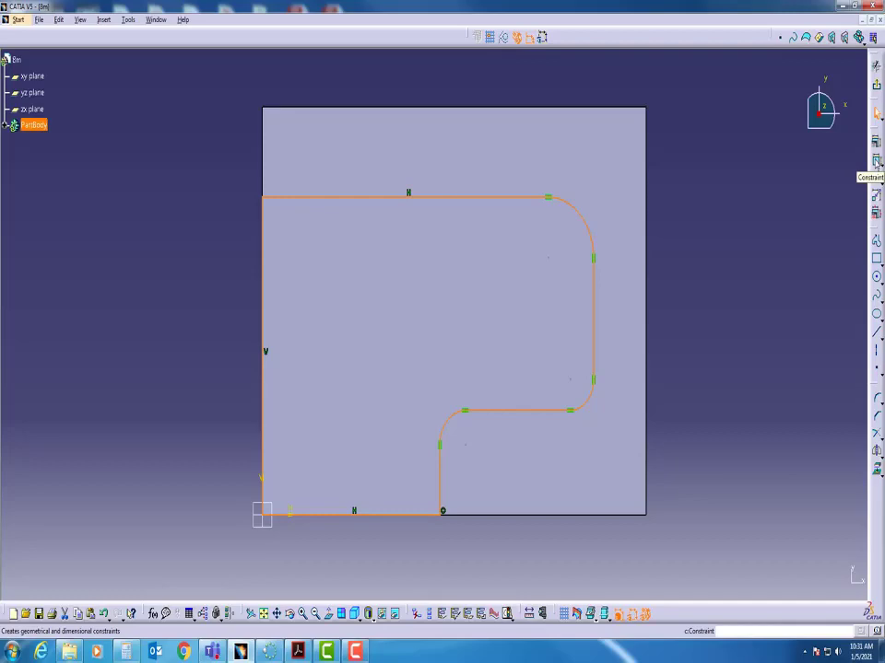
Step: Check the profile's dimensions on the PDF drawing and switch back to CATIA V5
{"action": "mouse_move", "coordinate": [883, 152]}
{"action": "left_mouse_down"}
{"action": "mouse_move", "coordinate": [661, 109]}
{"action": "mouse_move", "coordinate": [539, 7]}
{"action": "left_mouse_up"}
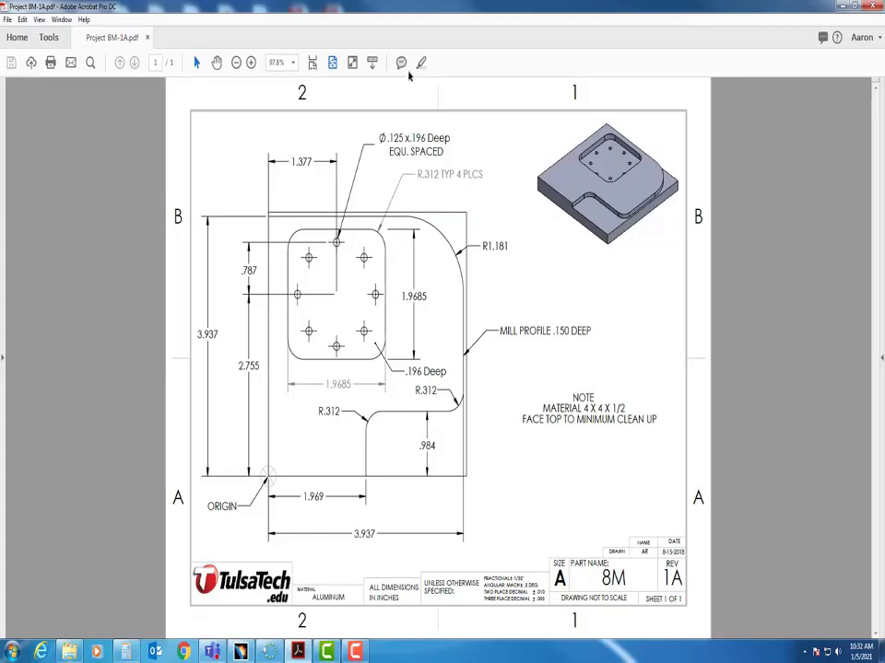
{"action": "left_click_drag", "start_coordinate": [422, 5], "coordinate": [884, 81]}
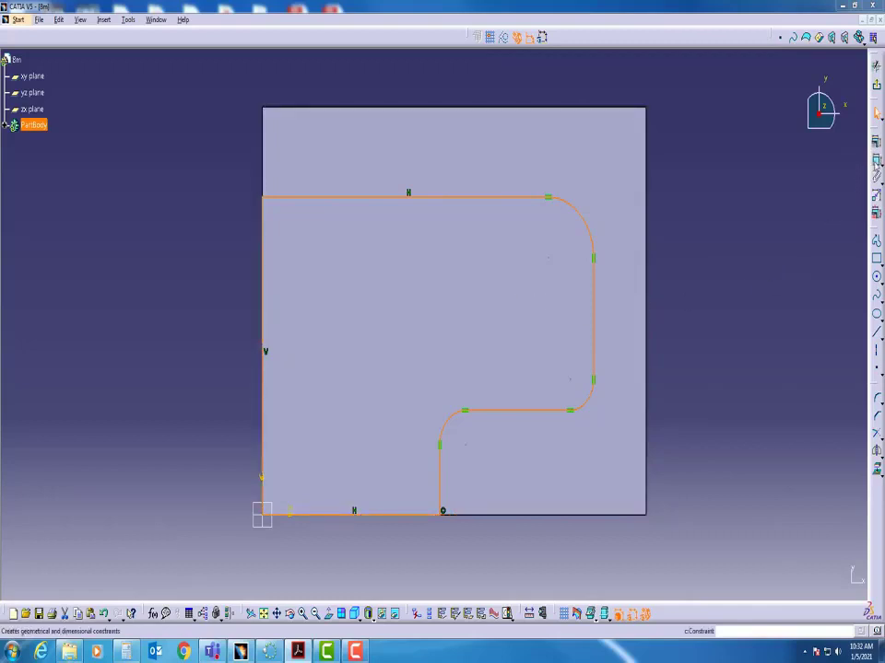
{"action": "left_click", "coordinate": [876, 160]}
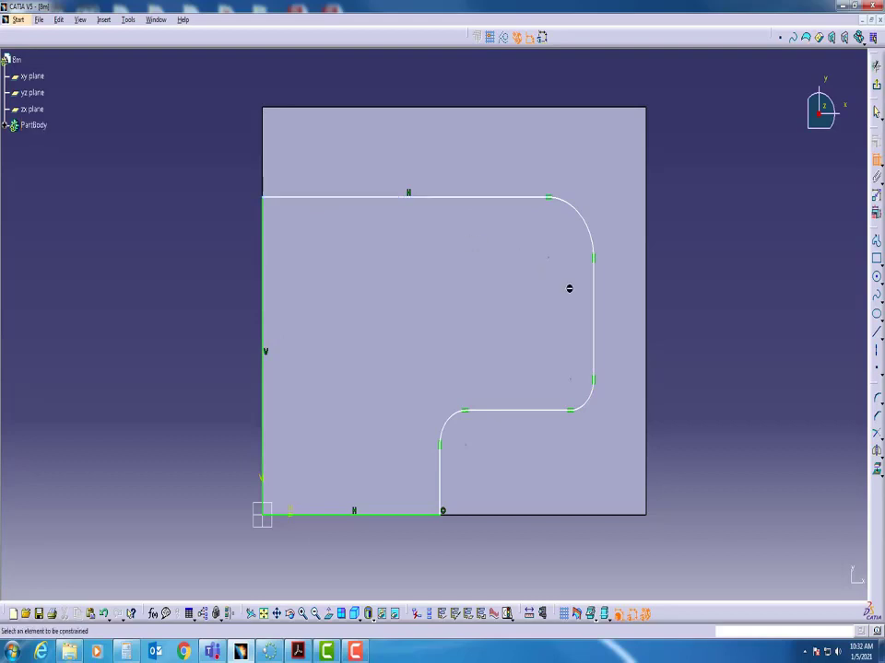
{"action": "left_click", "coordinate": [588, 227]}
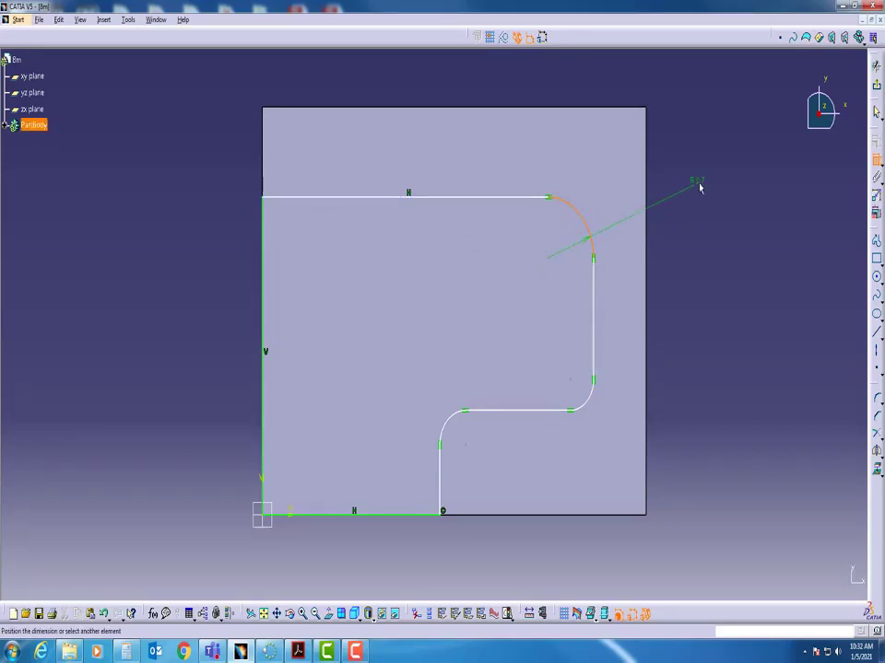
{"action": "right_click", "coordinate": [699, 184]}
{"action": "left_click", "coordinate": [727, 163]}
{"action": "key", "text": "ctrl+z"}
{"action": "key", "text": "Escape"}
{"action": "left_click", "coordinate": [573, 226]}
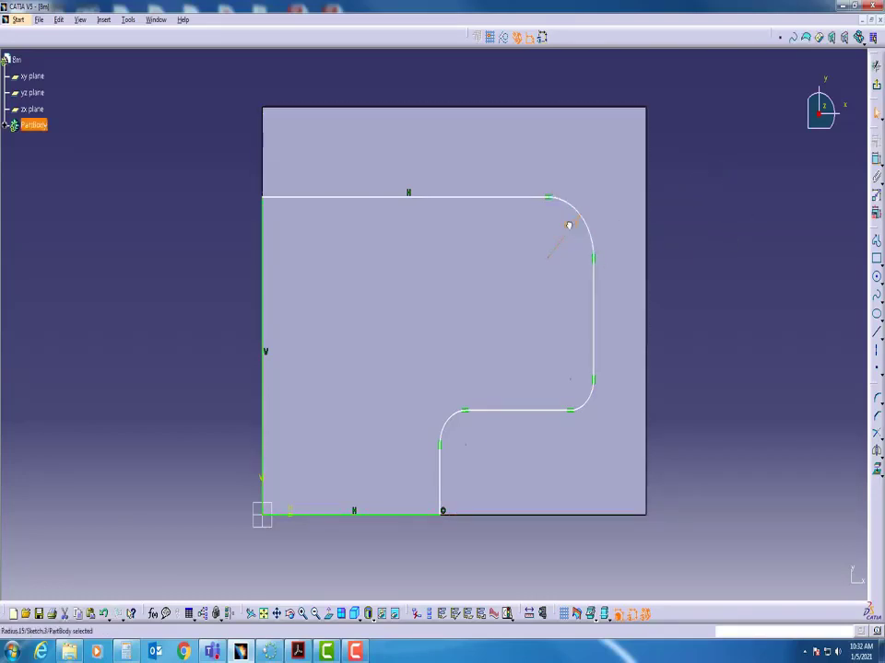
{"action": "key", "text": "Delete"}
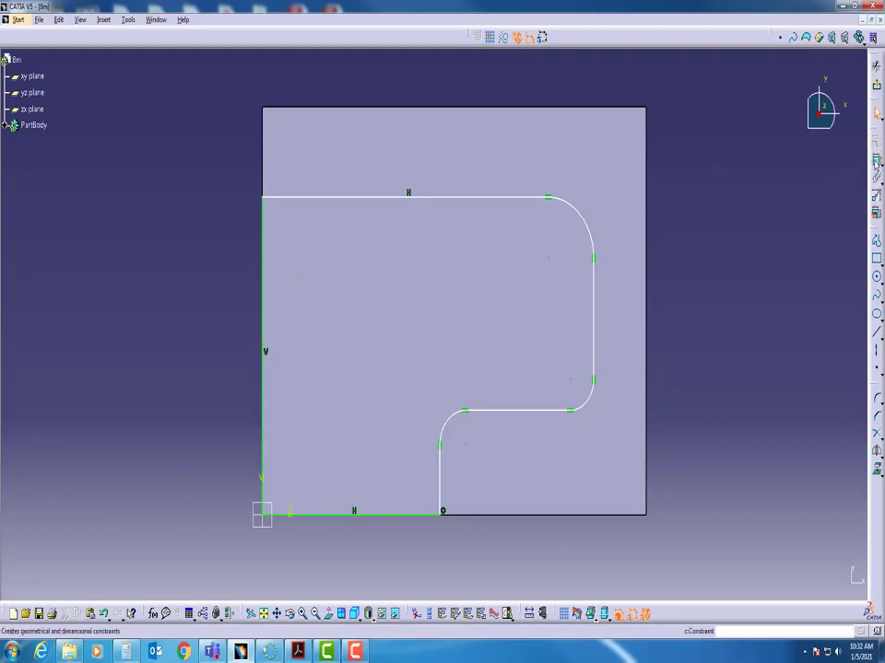
Step: Dimension the profile's vertical line on the V axis and set its length to 3.937 in
{"action": "left_click", "coordinate": [877, 160]}
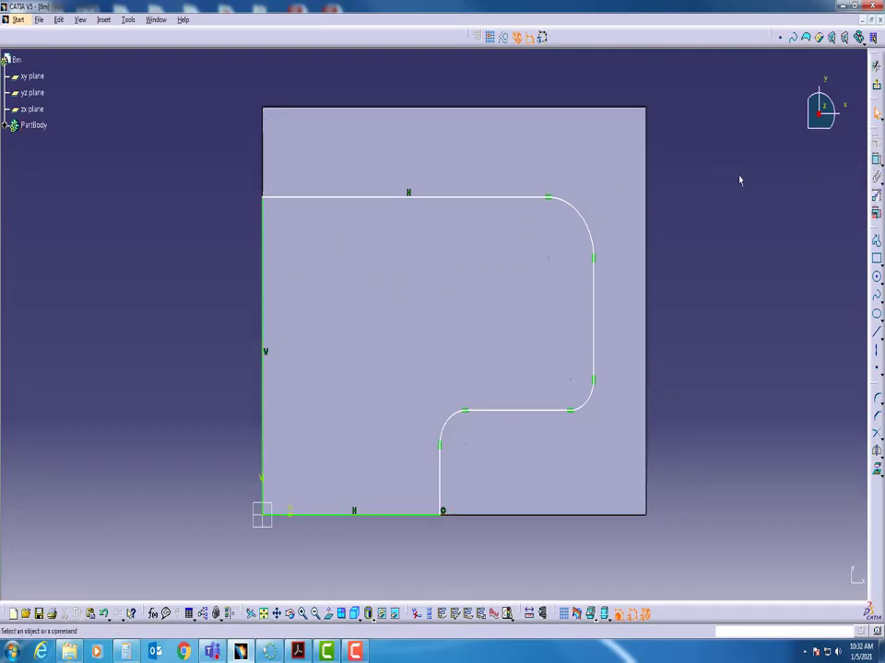
{"action": "left_click", "coordinate": [876, 160]}
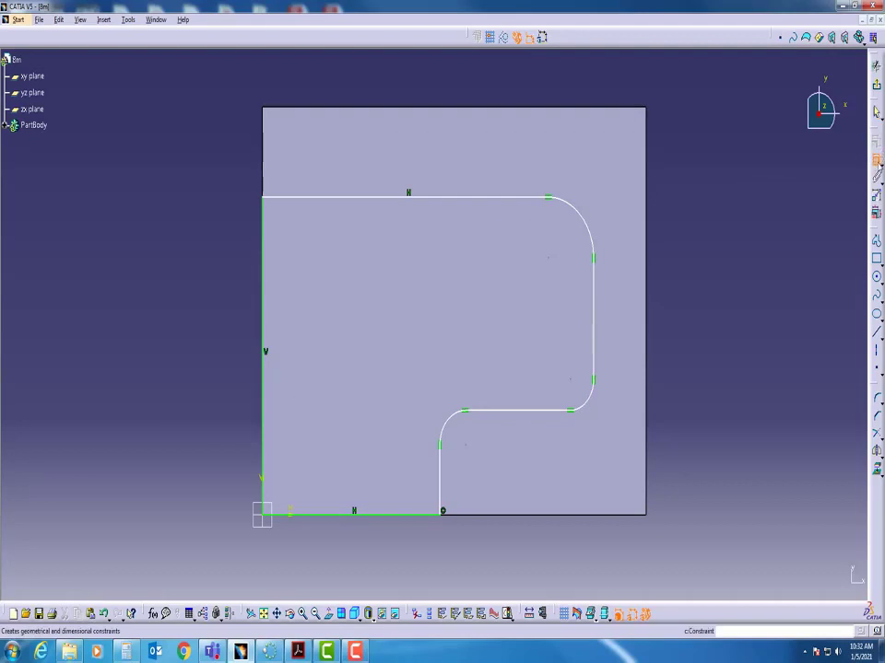
{"action": "left_click", "coordinate": [265, 345]}
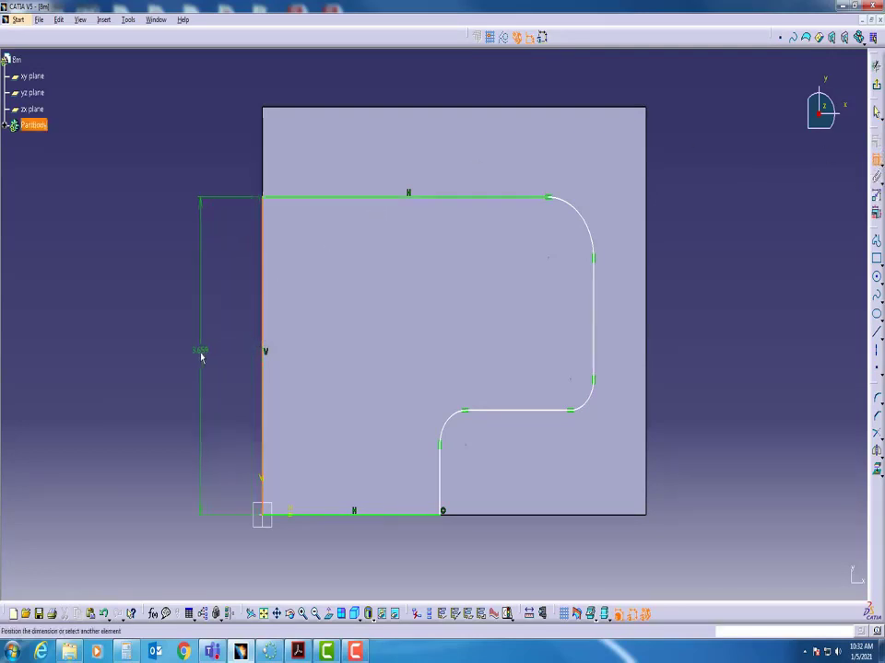
{"action": "left_click", "coordinate": [201, 356]}
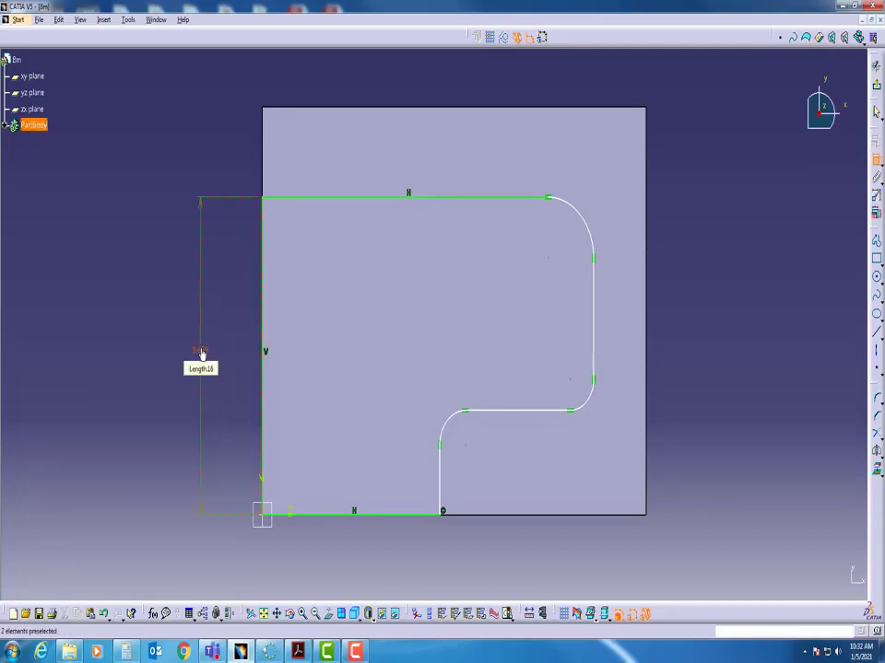
{"action": "double_click", "coordinate": [200, 354]}
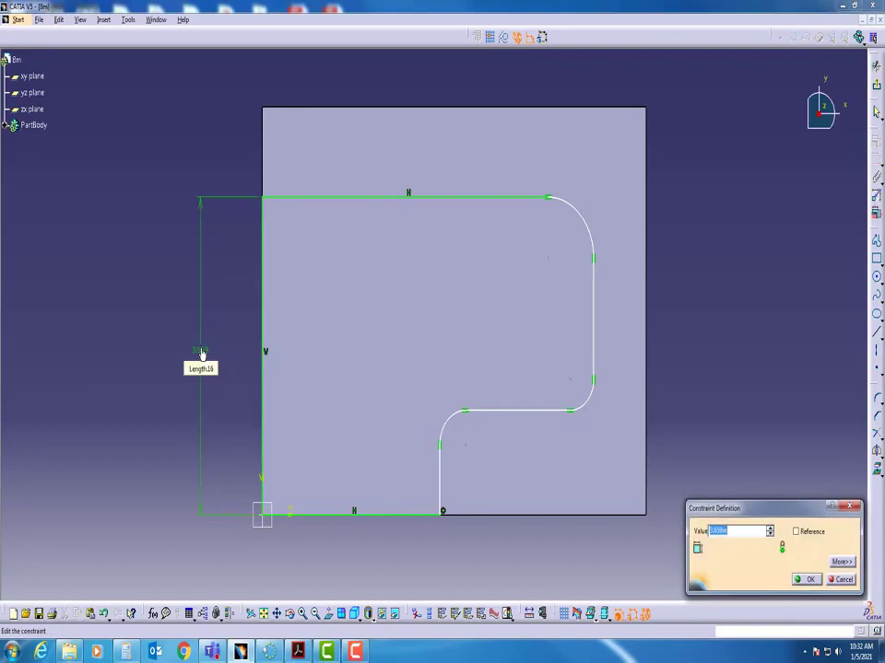
{"action": "type", "text": "3.937"}
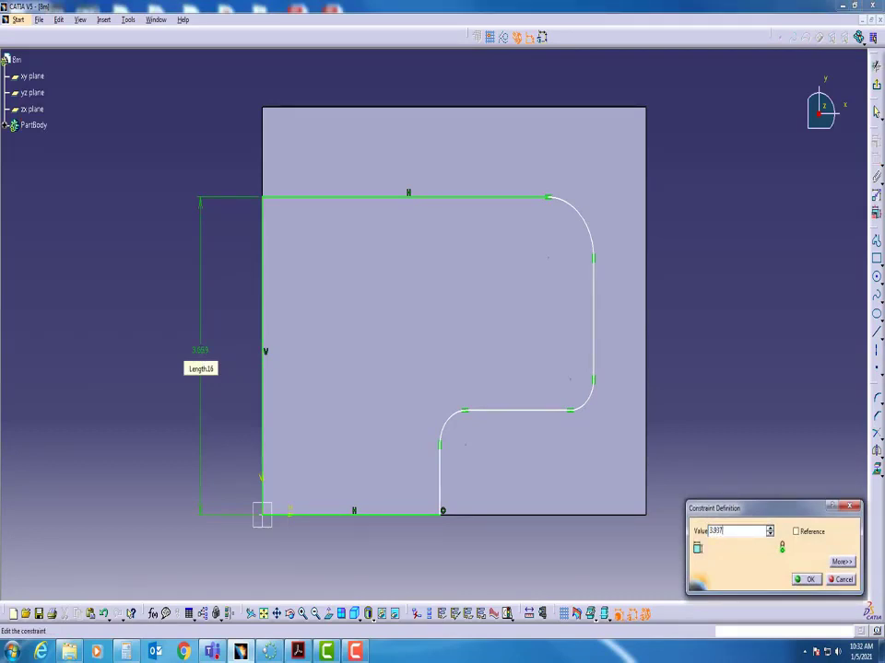
{"action": "key", "text": "Return"}
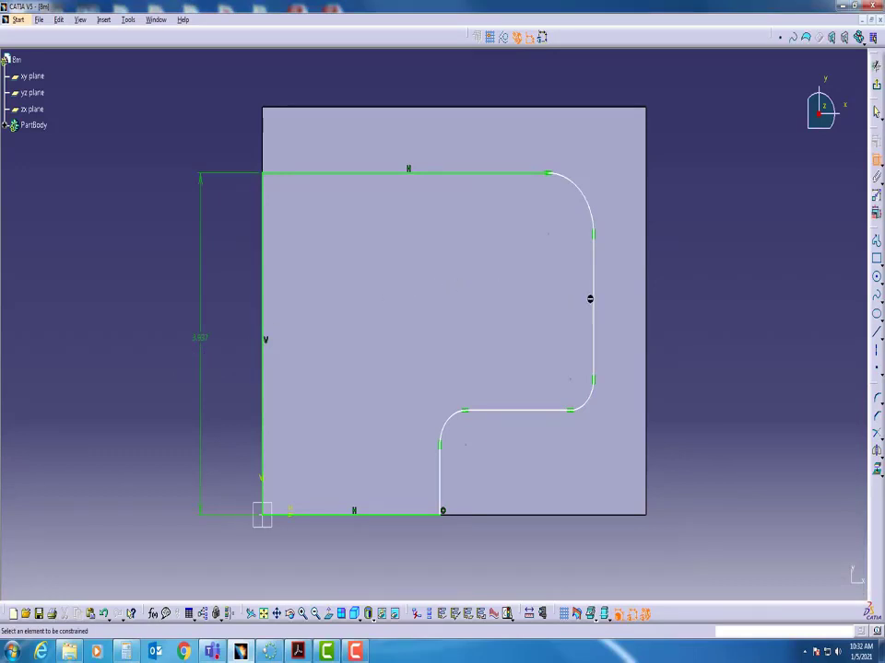
Step: Dimension the distance between the profile's outer vertical line and the line on the V axis, and set it to 3.937 in
{"action": "left_click", "coordinate": [594, 301]}
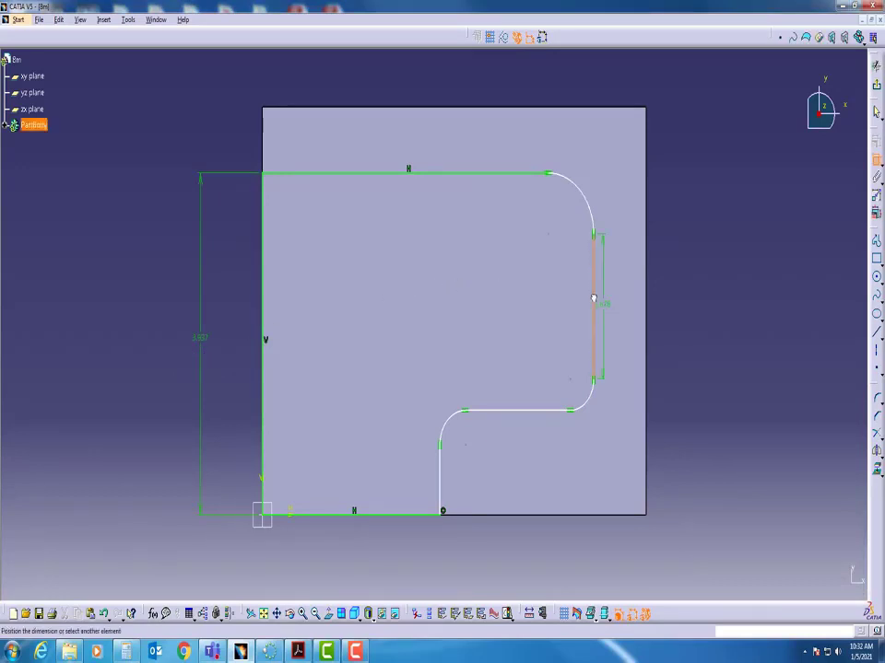
{"action": "left_click", "coordinate": [264, 294]}
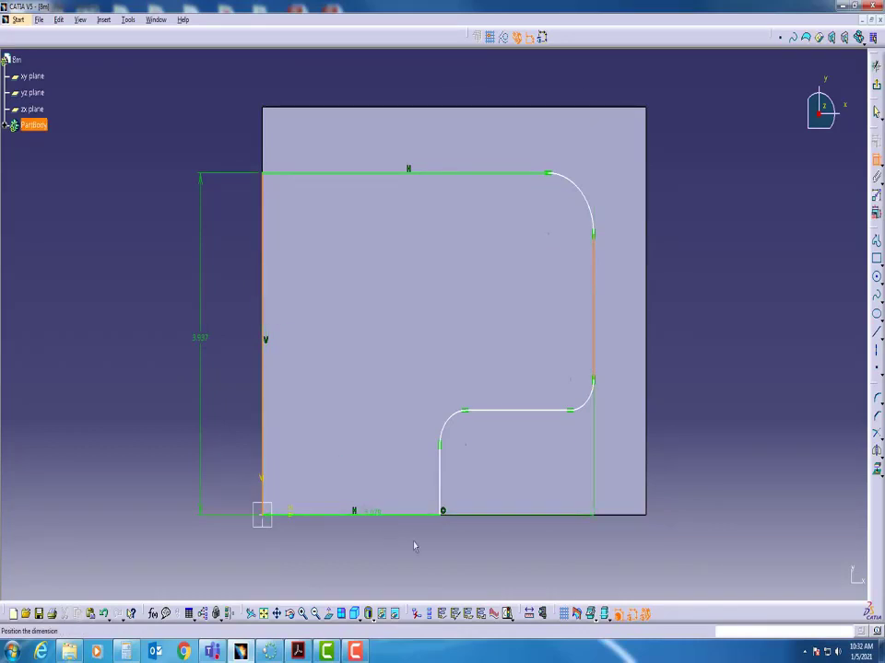
{"action": "left_click", "coordinate": [430, 573]}
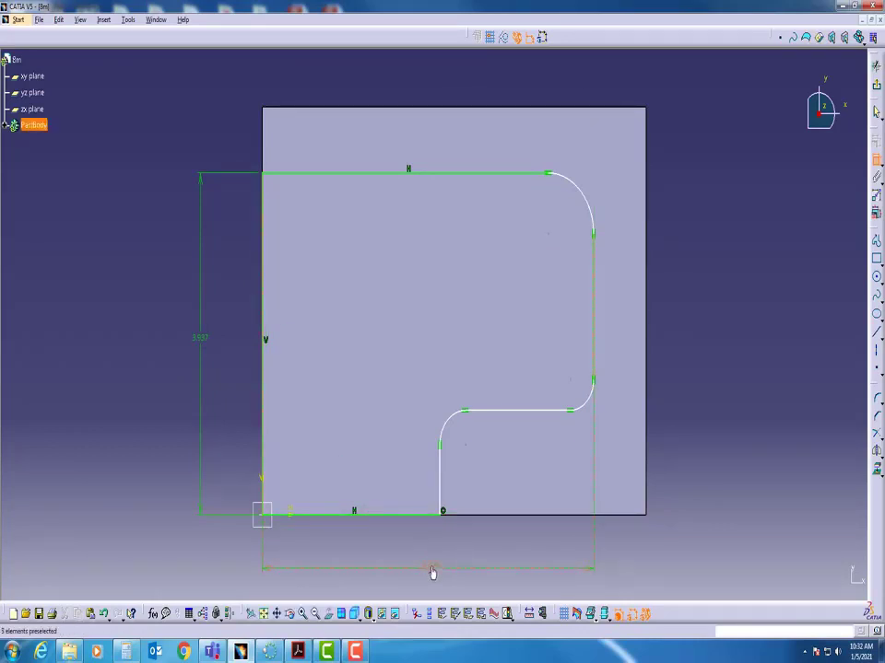
{"action": "double_click", "coordinate": [430, 567]}
{"action": "type", "text": "3"}
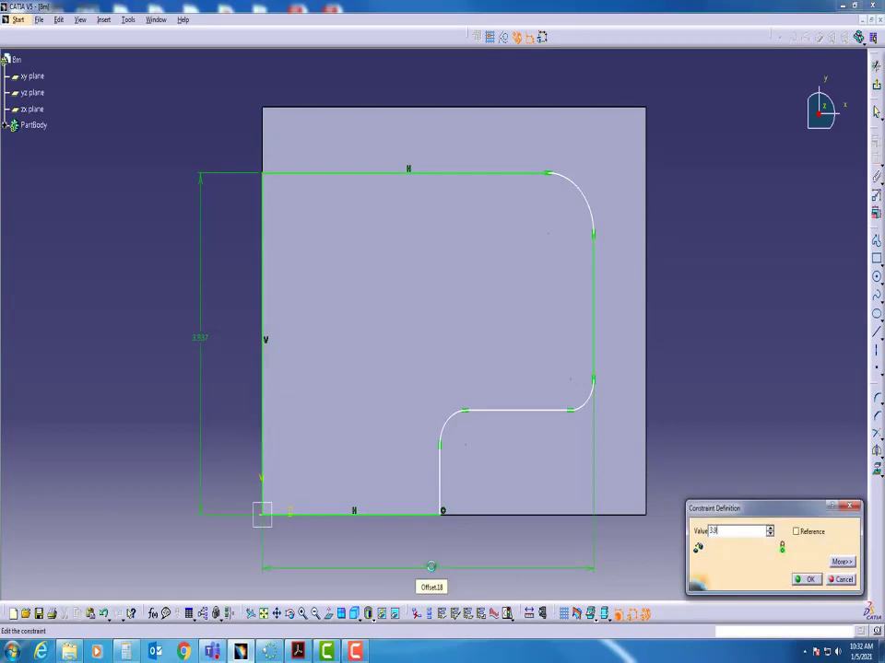
{"action": "type", "text": ".937"}
{"action": "key", "text": "Return"}
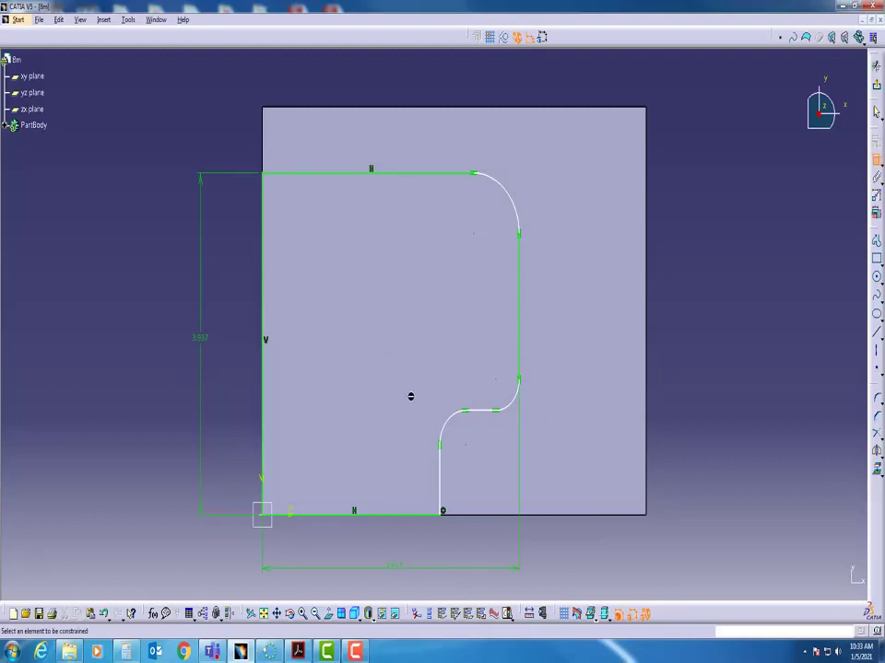
Step: Dimension the short lower vertical line from the line on the V axis and set the distance to 1.969 in
{"action": "left_click", "coordinate": [440, 488]}
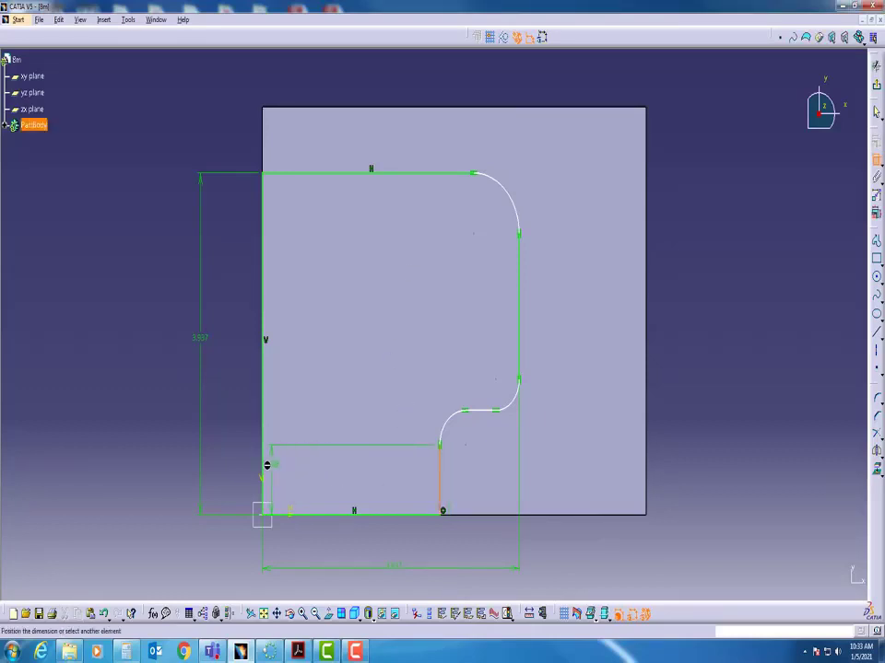
{"action": "left_click", "coordinate": [267, 468]}
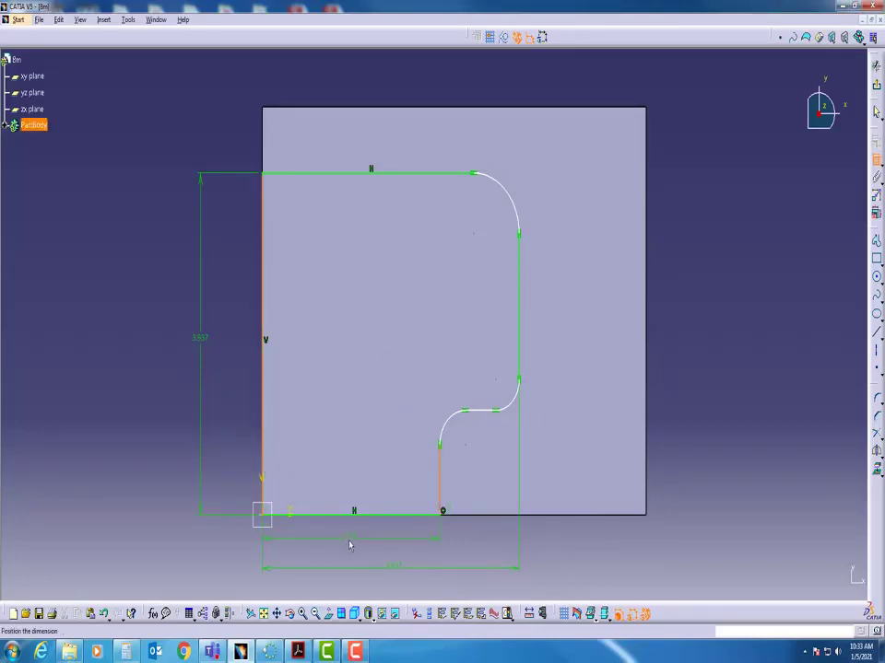
{"action": "left_click", "coordinate": [349, 543]}
{"action": "double_click", "coordinate": [346, 537]}
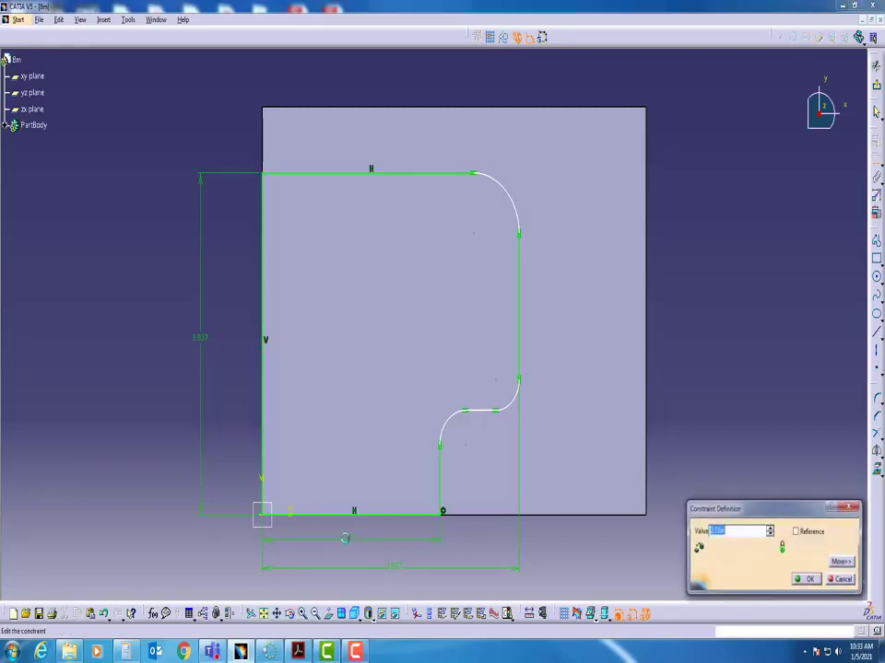
{"action": "type", "text": "1.369"}
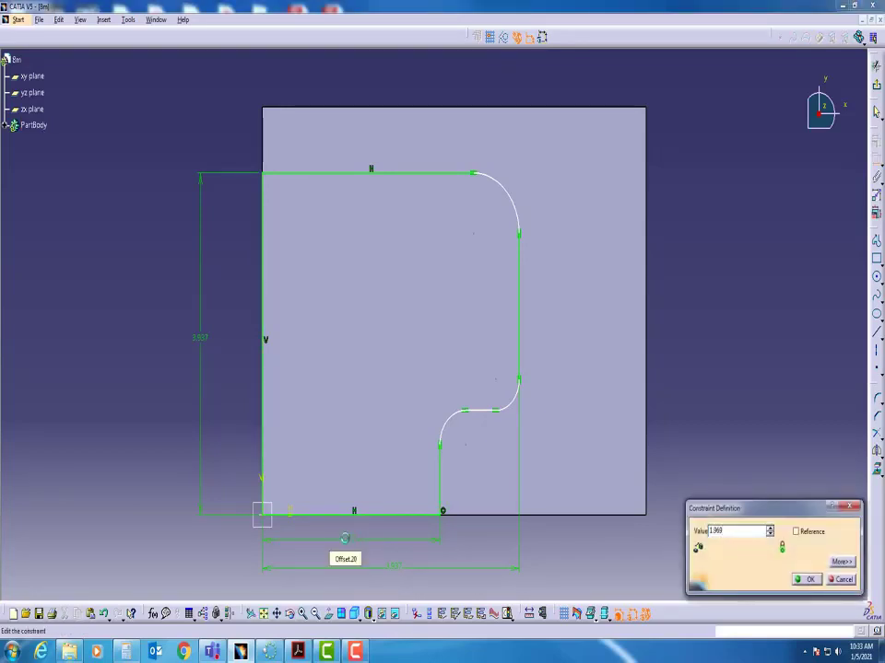
{"action": "left_click", "coordinate": [806, 578]}
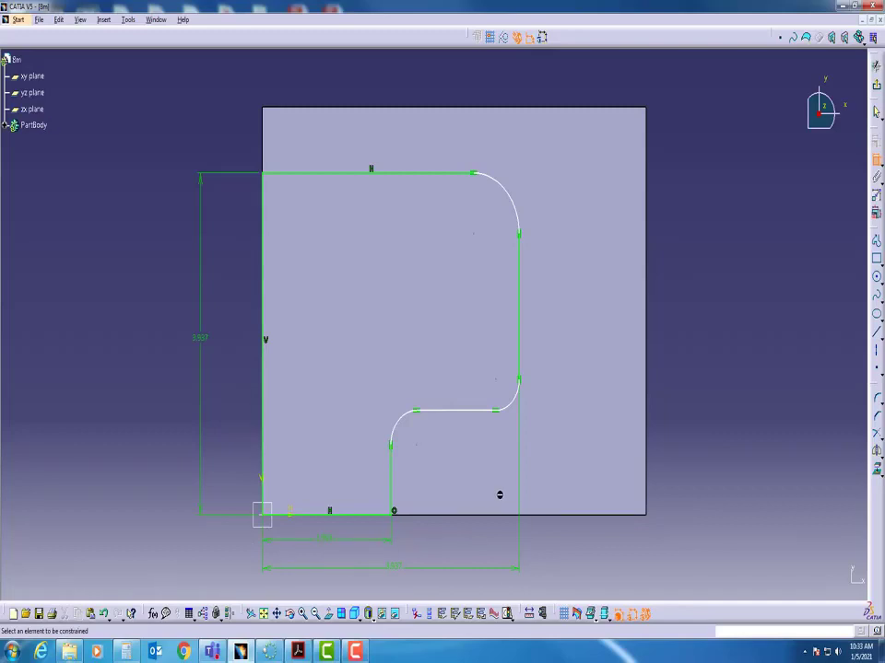
Step: Dimension the profile's short lower horizontal line from the base block's lower edge and set the distance to .984 in
{"action": "left_click", "coordinate": [458, 515]}
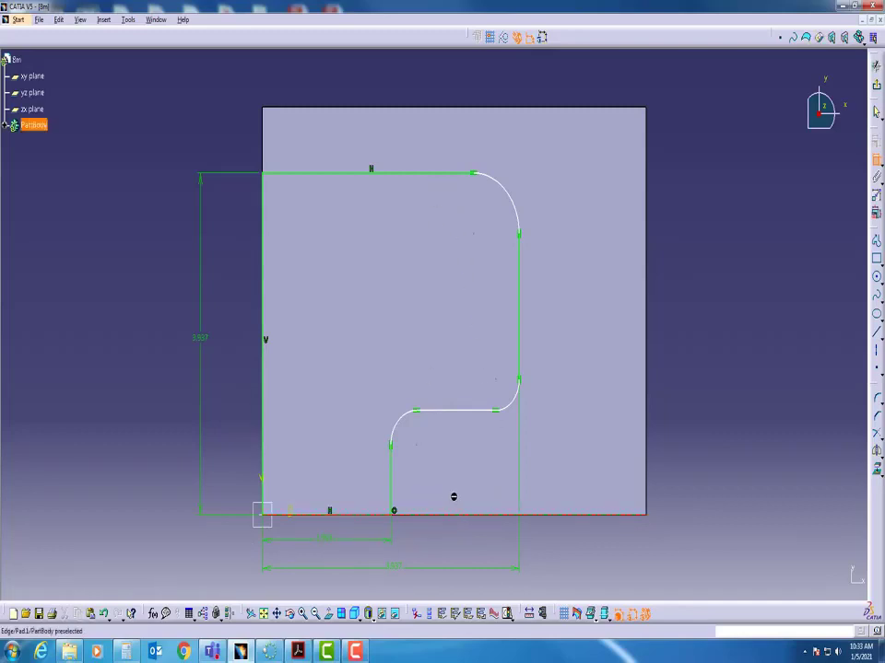
{"action": "left_click", "coordinate": [467, 411]}
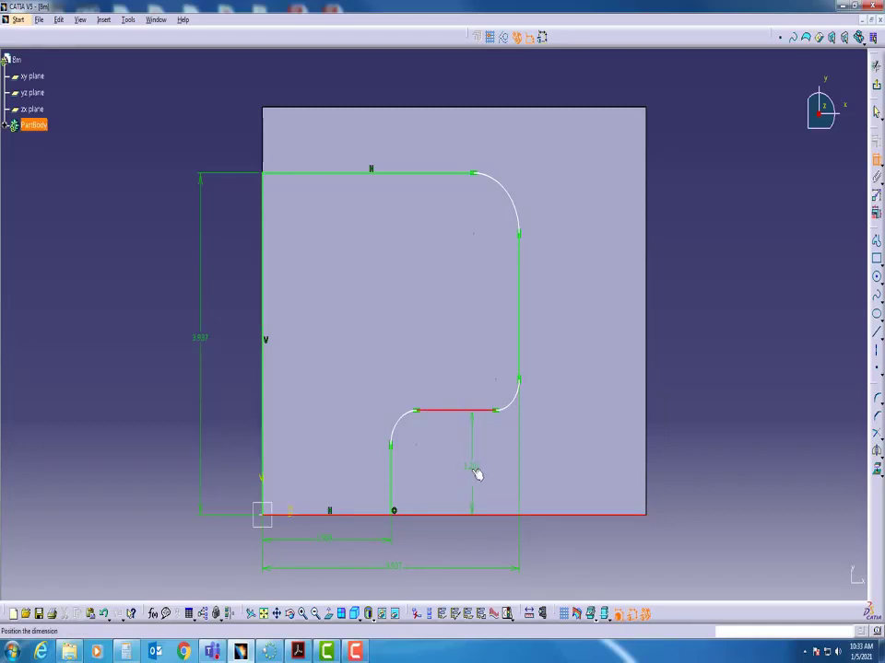
{"action": "left_click", "coordinate": [463, 540]}
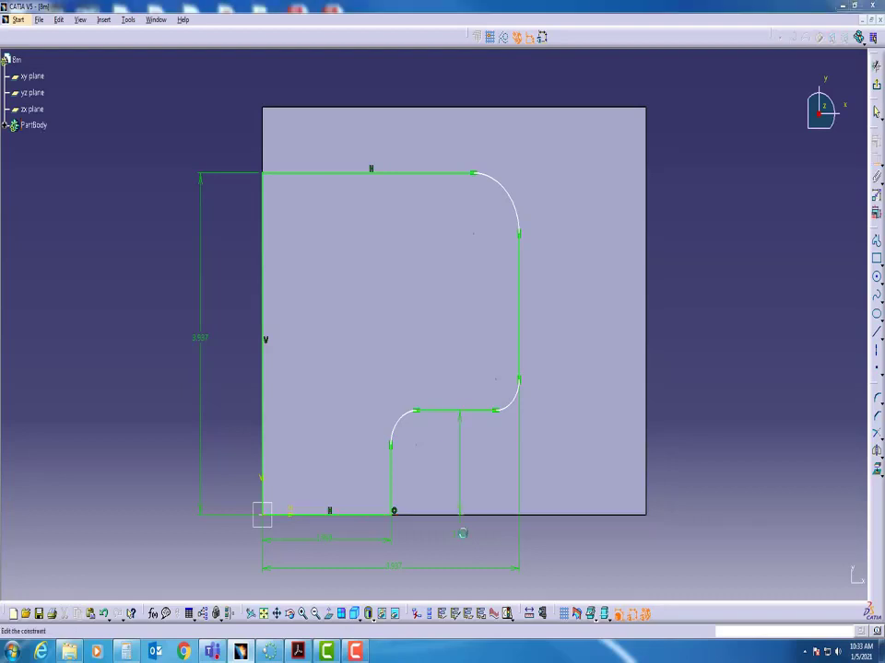
{"action": "double_click", "coordinate": [462, 532]}
{"action": "key", "text": "BackSpace"}
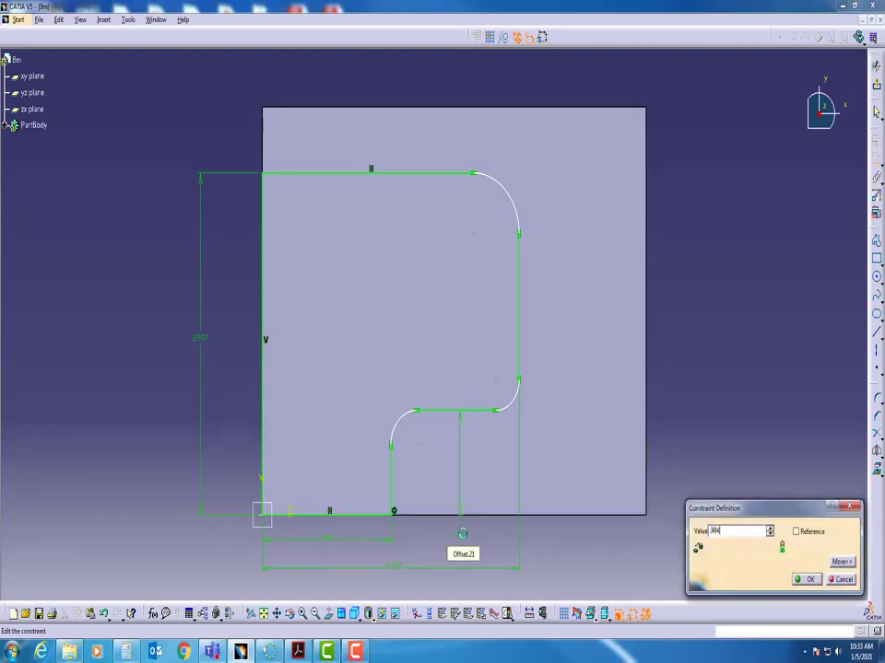
{"action": "type", "text": "384"}
{"action": "key", "text": "Return"}
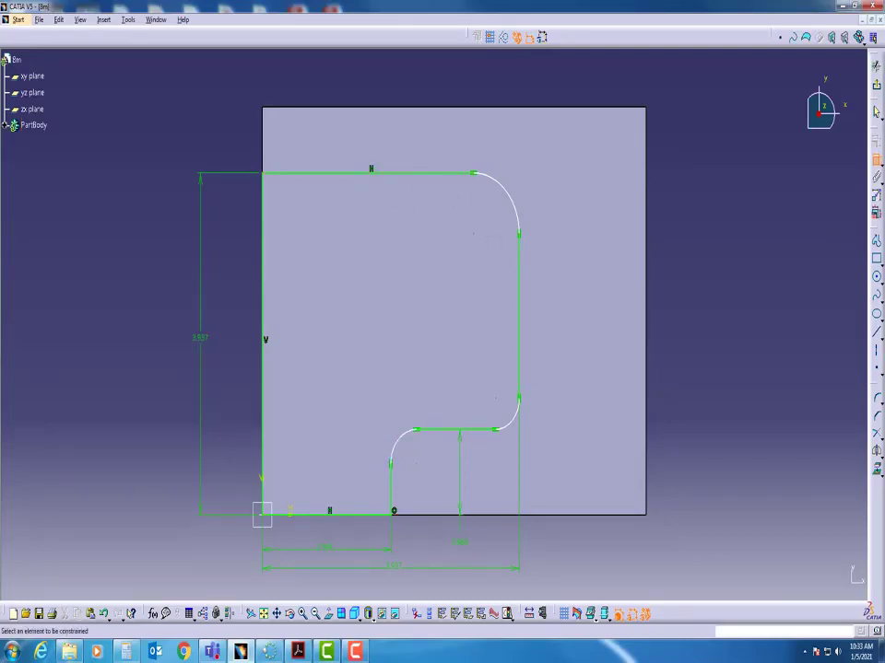
Step: Check the fillet radii on the PDF drawing, then dimension the profile's lower outer corner arc in CATIA V5 with a 0.312 in radius
{"action": "key", "text": "alt+Tab"}
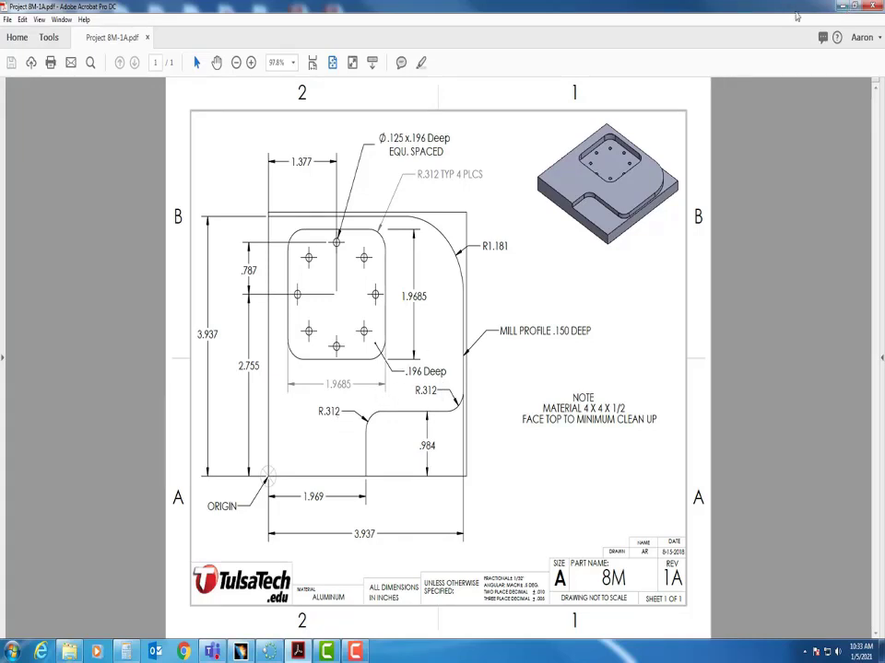
{"action": "left_click", "coordinate": [843, 8]}
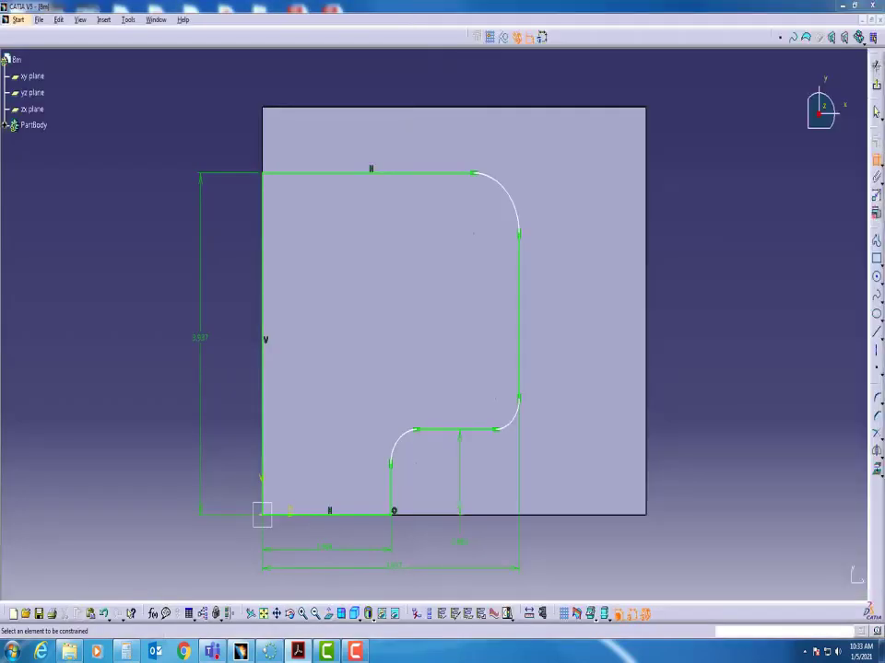
{"action": "left_click", "coordinate": [515, 423]}
{"action": "left_click", "coordinate": [468, 363]}
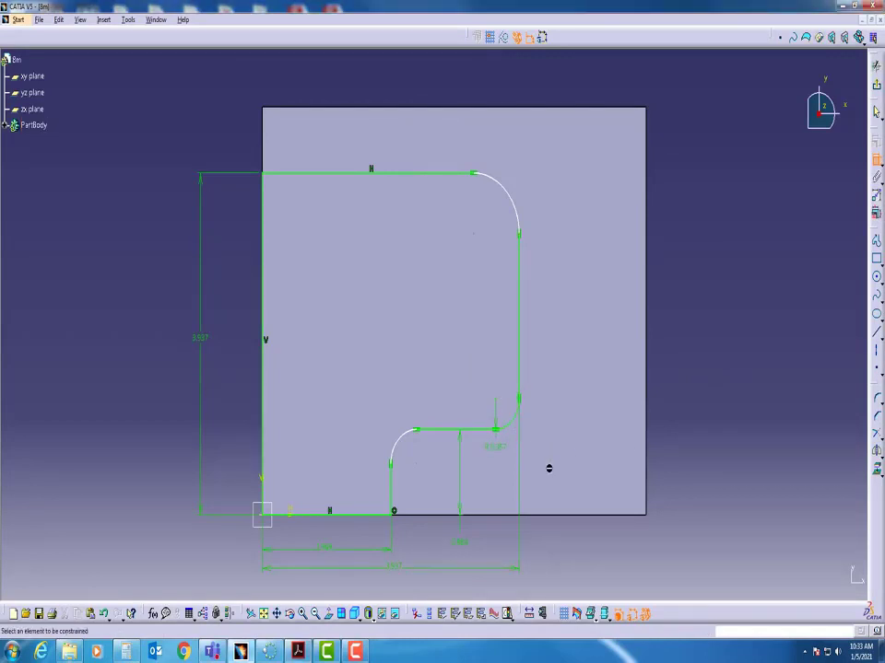
{"action": "double_click", "coordinate": [496, 447]}
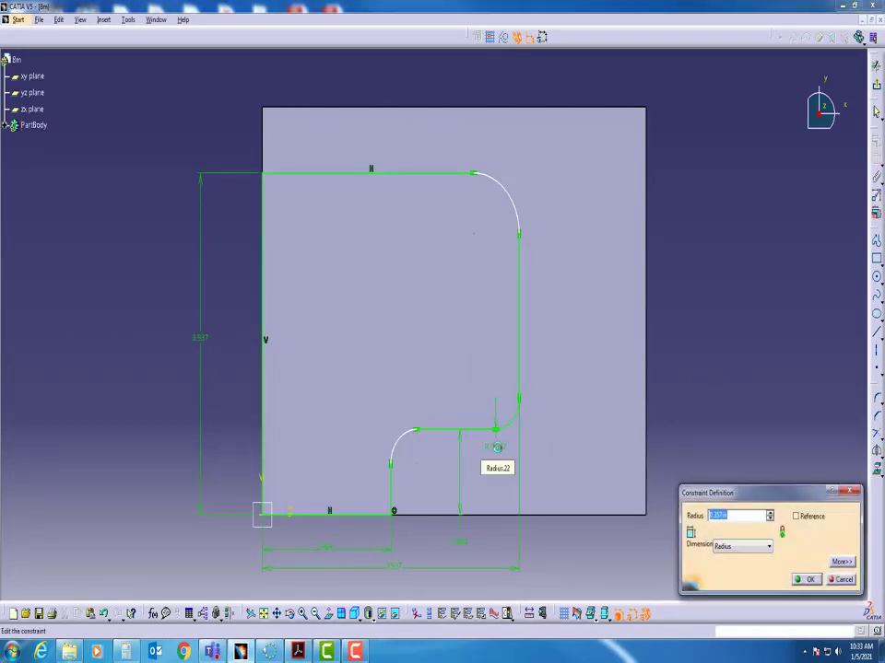
{"action": "type", "text": "."}
{"action": "key", "text": "Return"}
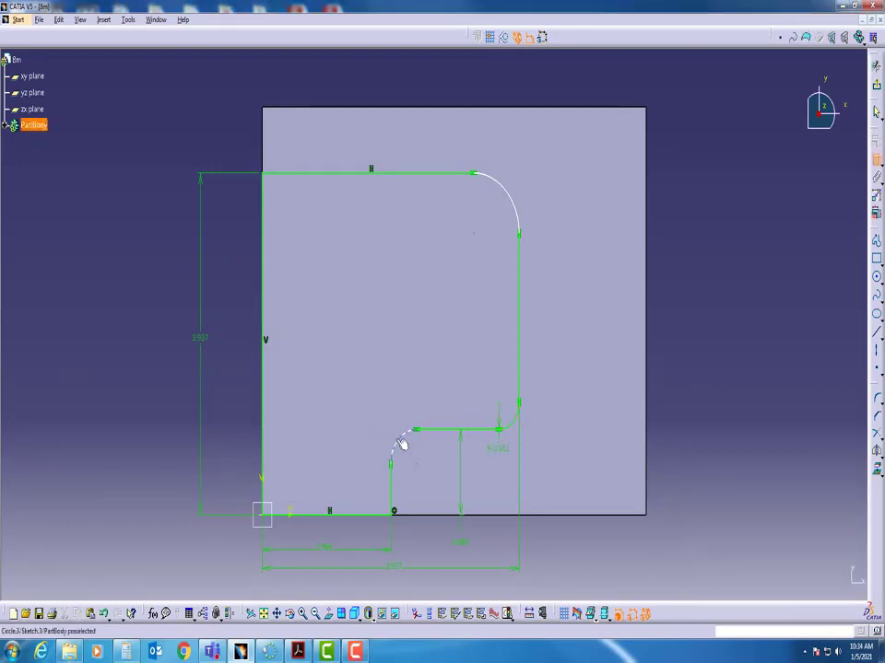
Step: Dimension the profile's inner corner arc and set its radius to 0.312 in
{"action": "left_click", "coordinate": [399, 442]}
{"action": "left_click", "coordinate": [376, 417]}
{"action": "double_click", "coordinate": [378, 416]}
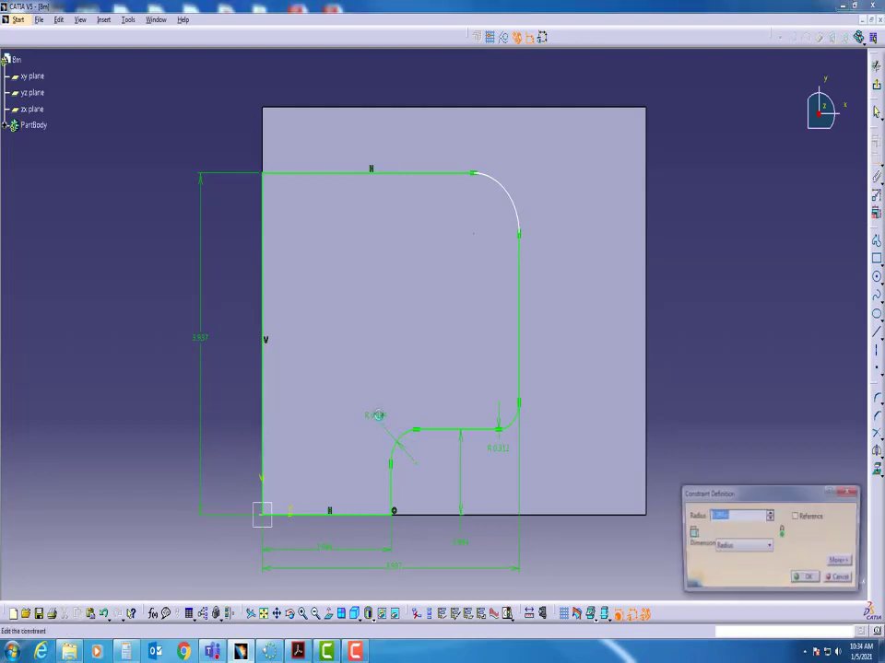
{"action": "type", "text": ".313in"}
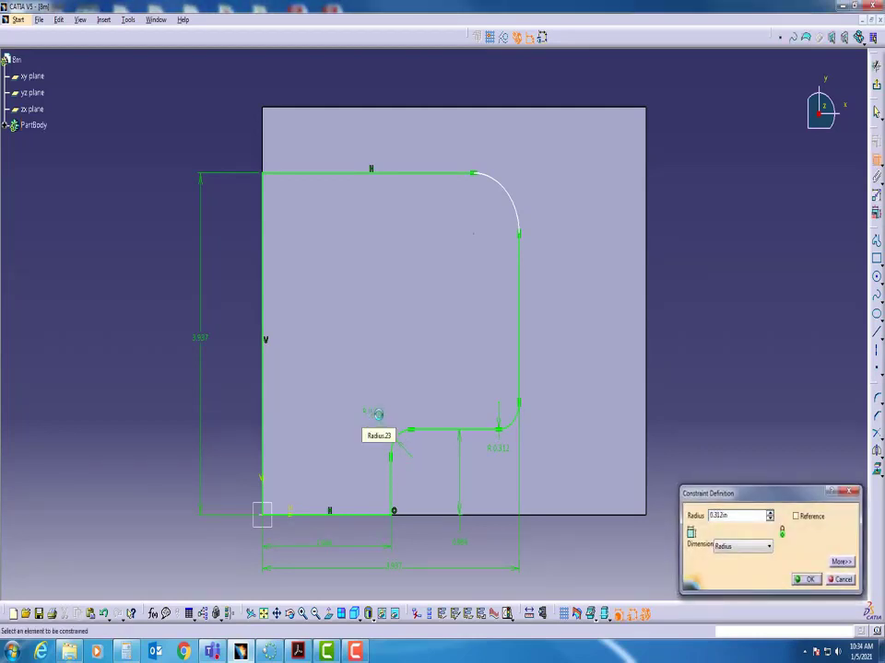
{"action": "key", "text": "Return"}
Step: Dimension the large upper corner arc with a 1.181 in radius and reposition the lower outer corner's radius dimension outside the profile
{"action": "left_click", "coordinate": [508, 194]}
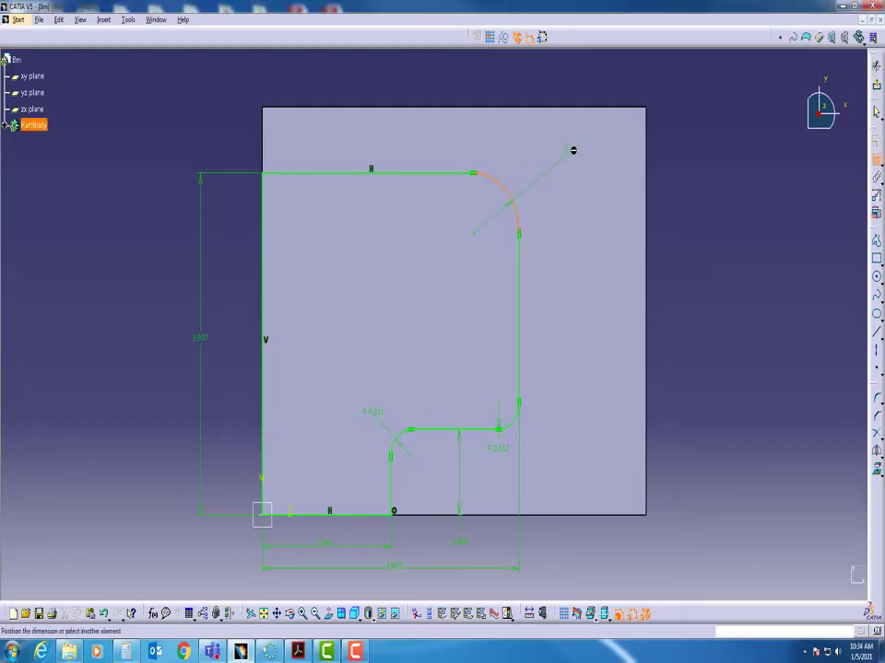
{"action": "left_click", "coordinate": [577, 153]}
{"action": "double_click", "coordinate": [573, 148]}
{"action": "type", "text": "1.181"}
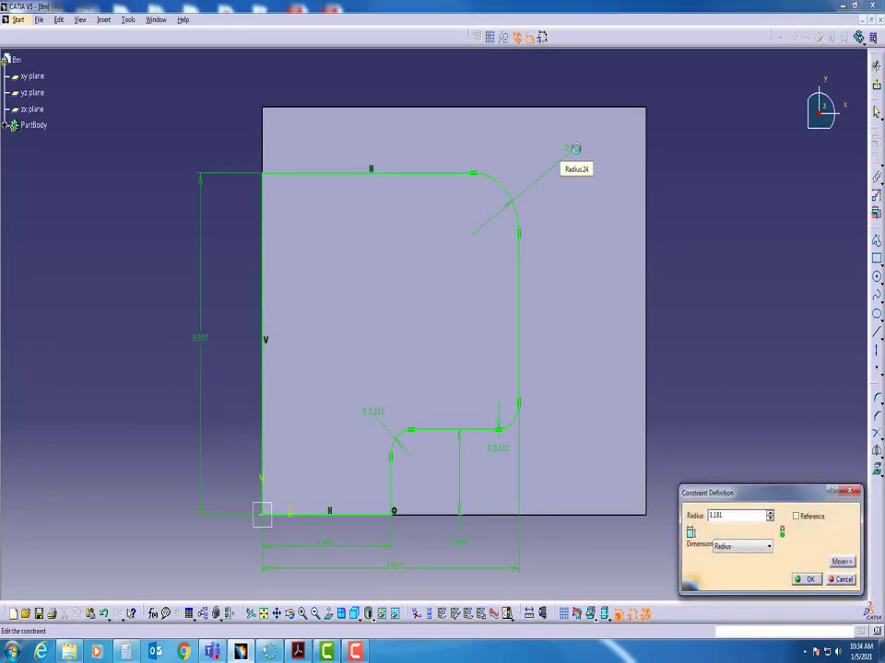
{"action": "key", "text": "Return"}
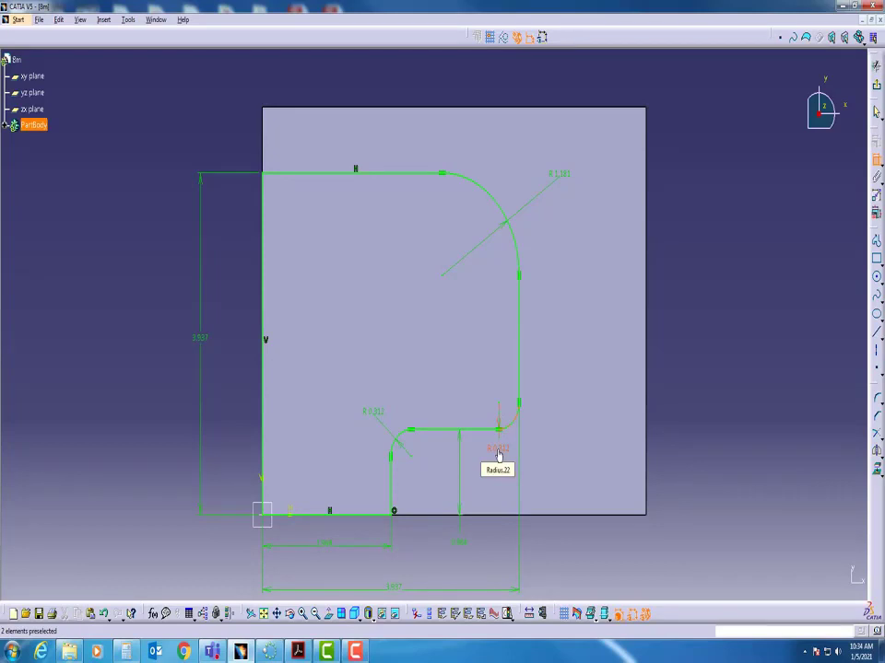
{"action": "mouse_move", "coordinate": [528, 452]}
{"action": "left_mouse_down"}
{"action": "mouse_move", "coordinate": [527, 493]}
{"action": "mouse_move", "coordinate": [524, 469]}
{"action": "left_mouse_up"}
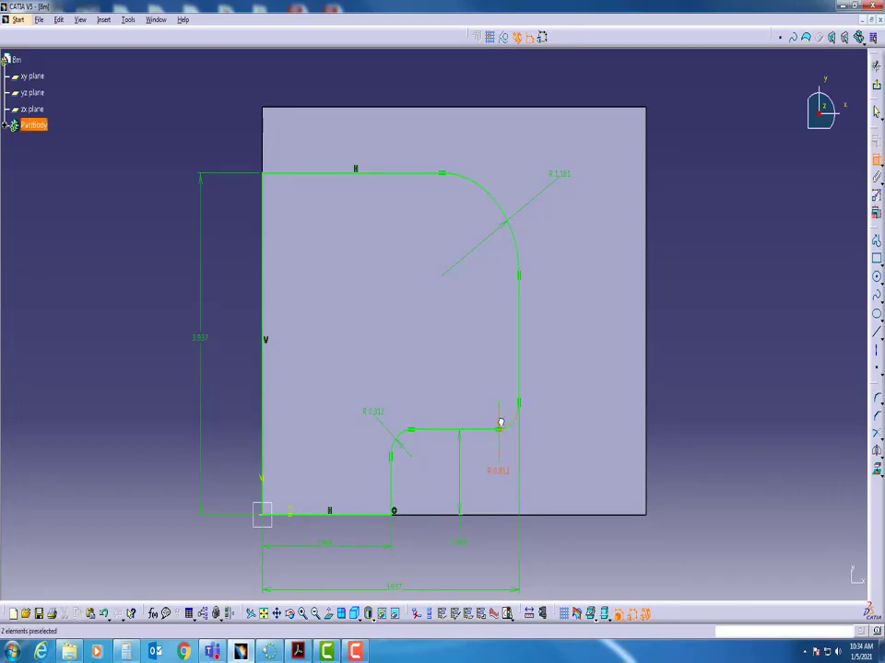
{"action": "left_click_drag", "start_coordinate": [500, 422], "coordinate": [537, 424]}
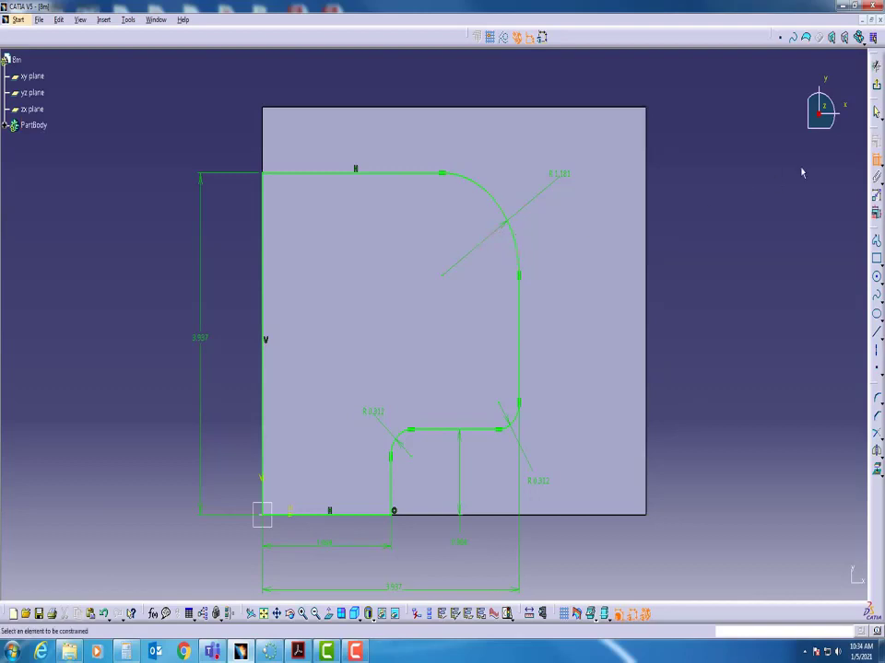
Step: Exit the sketch, check the milling depth on the PDF drawing, and pad the profile .150 in above the base block
{"action": "left_click", "coordinate": [876, 89]}
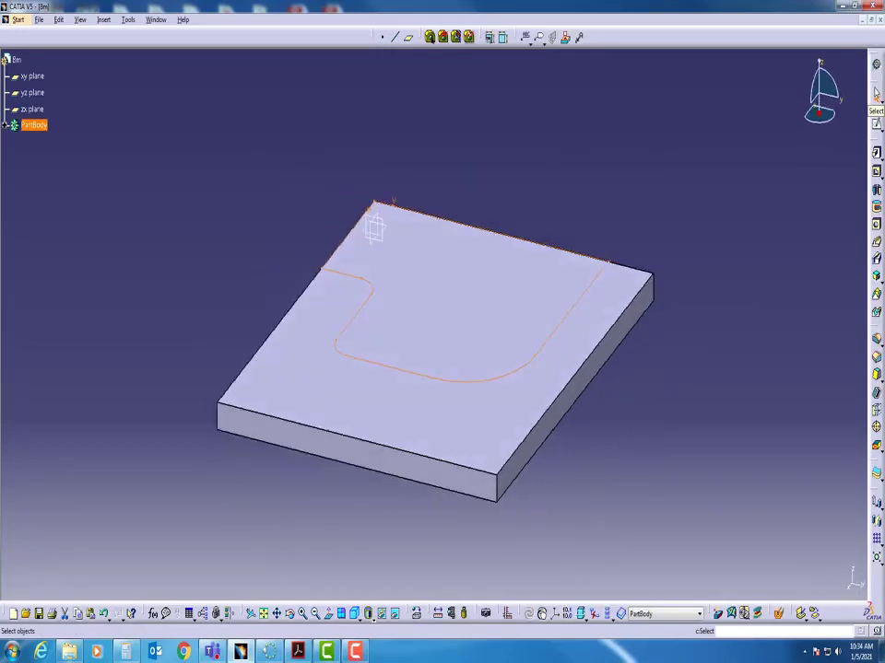
{"action": "left_click", "coordinate": [877, 153]}
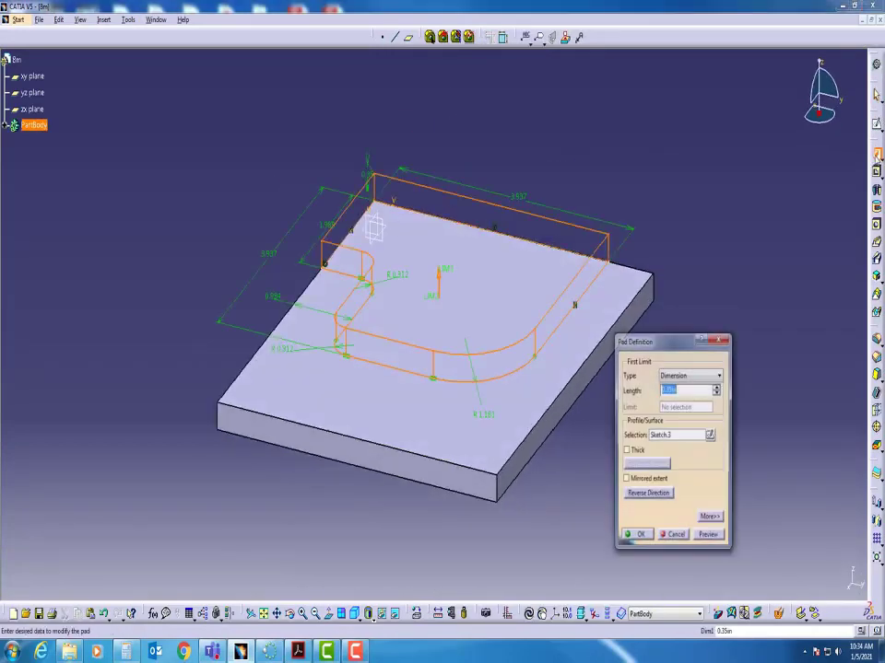
{"action": "mouse_move", "coordinate": [883, 152]}
{"action": "left_mouse_down"}
{"action": "mouse_move", "coordinate": [678, 148]}
{"action": "mouse_move", "coordinate": [465, 1]}
{"action": "left_mouse_up"}
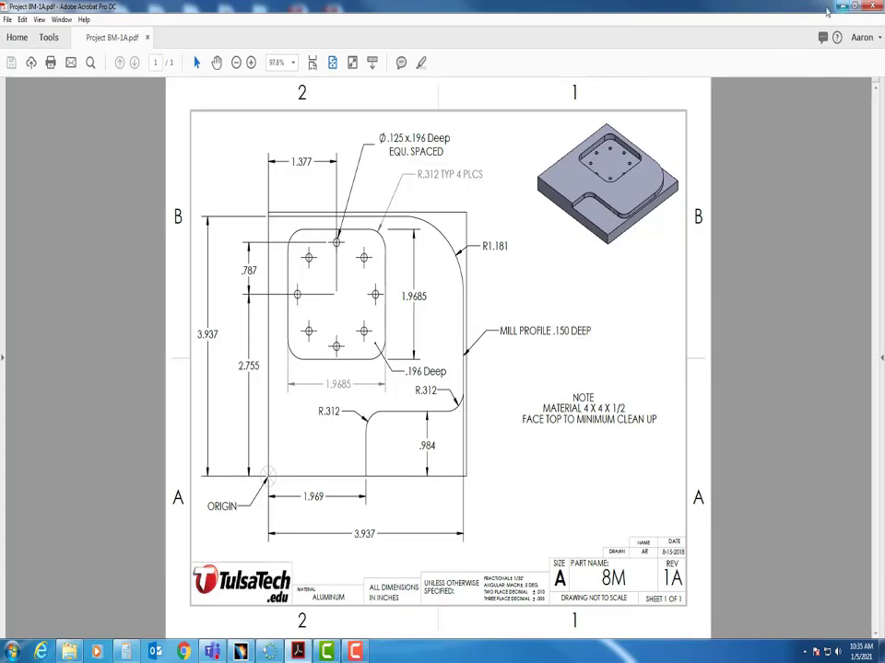
{"action": "double_click", "coordinate": [622, 8]}
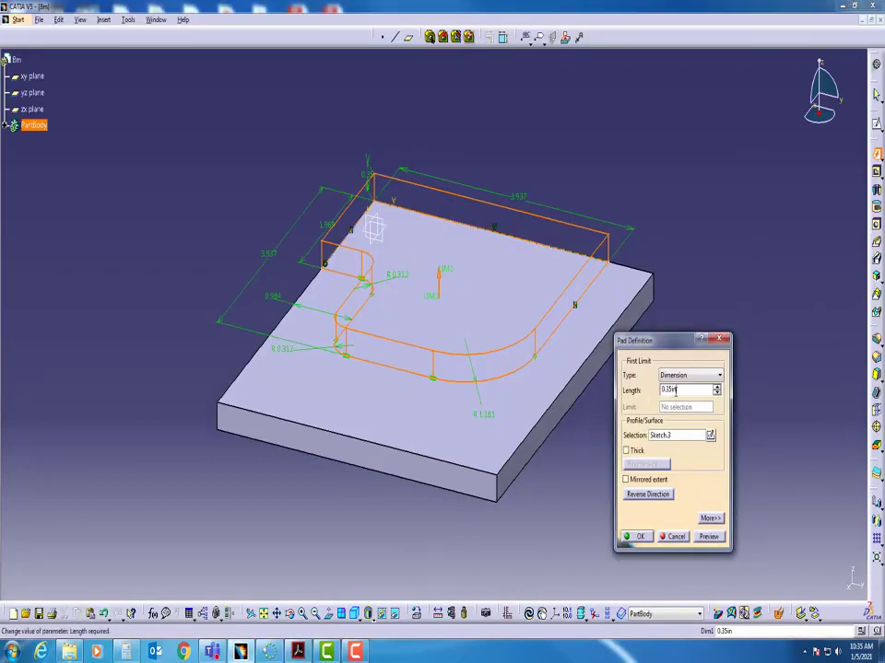
{"action": "double_click", "coordinate": [660, 390]}
{"action": "key", "text": "BackSpace"}
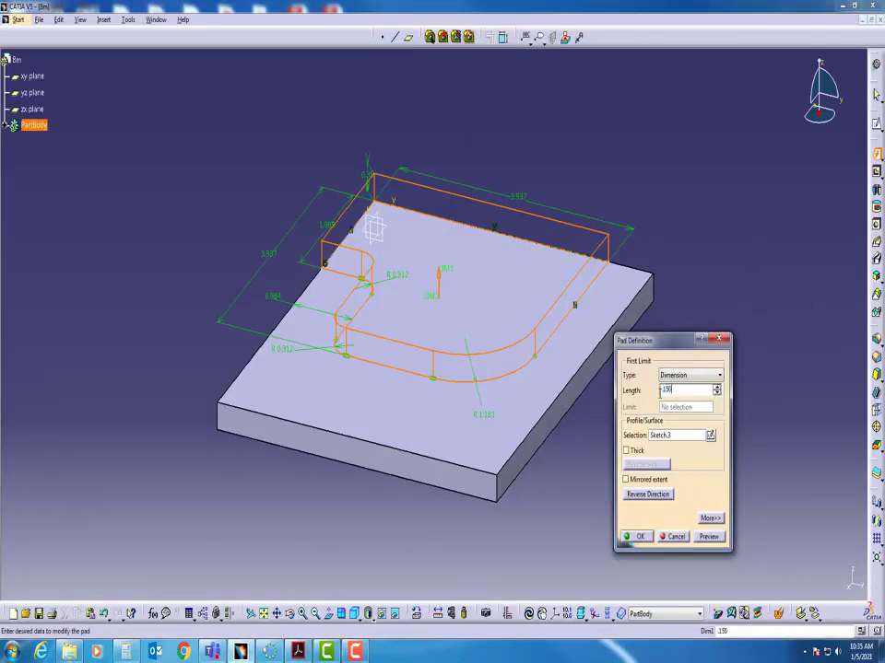
{"action": "type", "text": "150"}
{"action": "key", "text": "Return"}
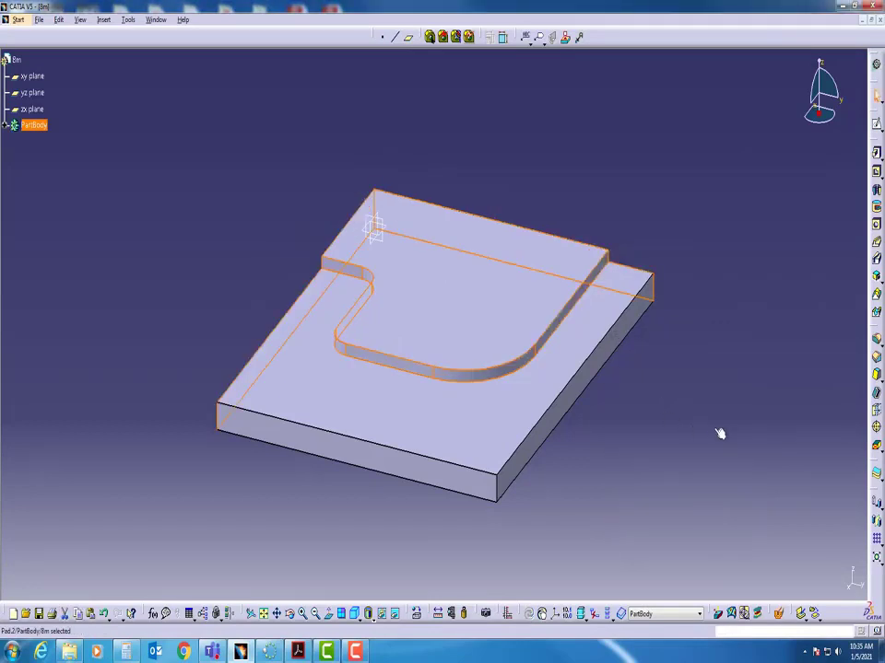
Step: Orient the model to match the drawing's isometric view and compare the raised profile and base block with the PDF
{"action": "left_click", "coordinate": [637, 462]}
{"action": "middle_click_drag", "start_coordinate": [443, 513], "coordinate": [665, 362]}
{"action": "middle_click_drag", "start_coordinate": [521, 361], "coordinate": [350, 397]}
{"action": "left_click_drag", "start_coordinate": [883, 175], "coordinate": [603, 46]}
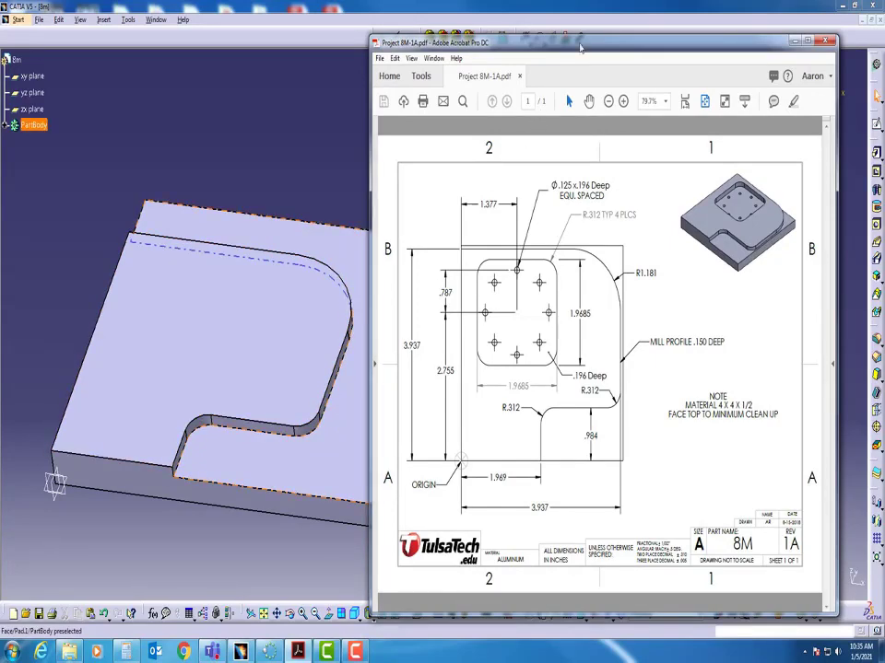
{"action": "left_click_drag", "start_coordinate": [580, 45], "coordinate": [883, 124]}
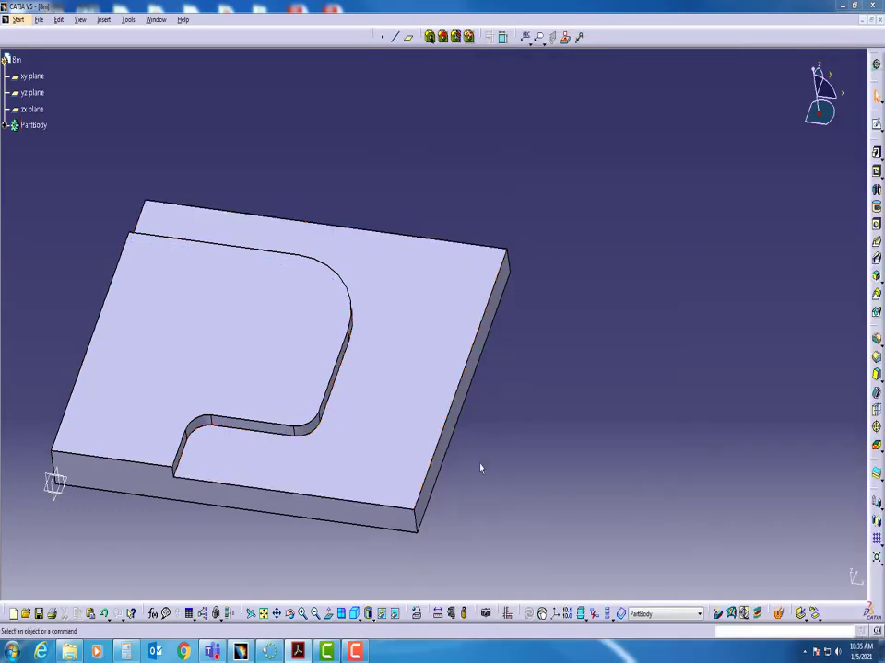
{"action": "middle_click_drag", "start_coordinate": [370, 391], "coordinate": [519, 348]}
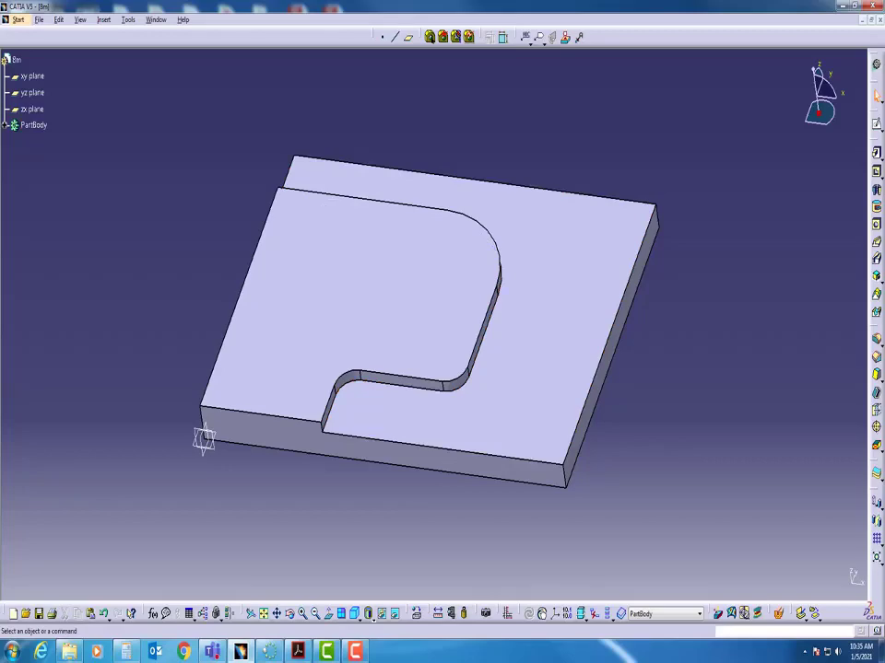
{"action": "left_click_drag", "start_coordinate": [0, 11], "coordinate": [200, 1]}
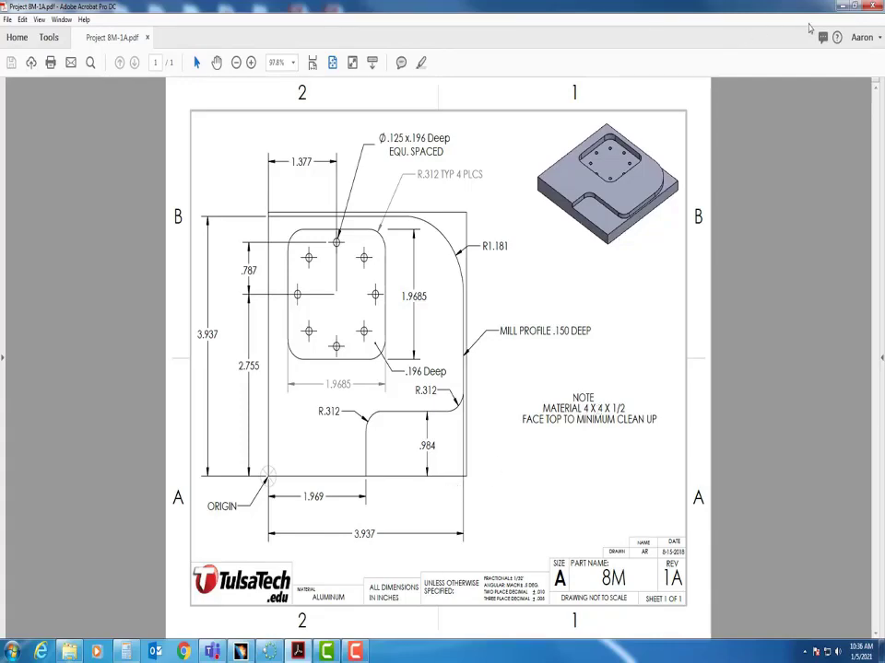
{"action": "left_click", "coordinate": [835, 5]}
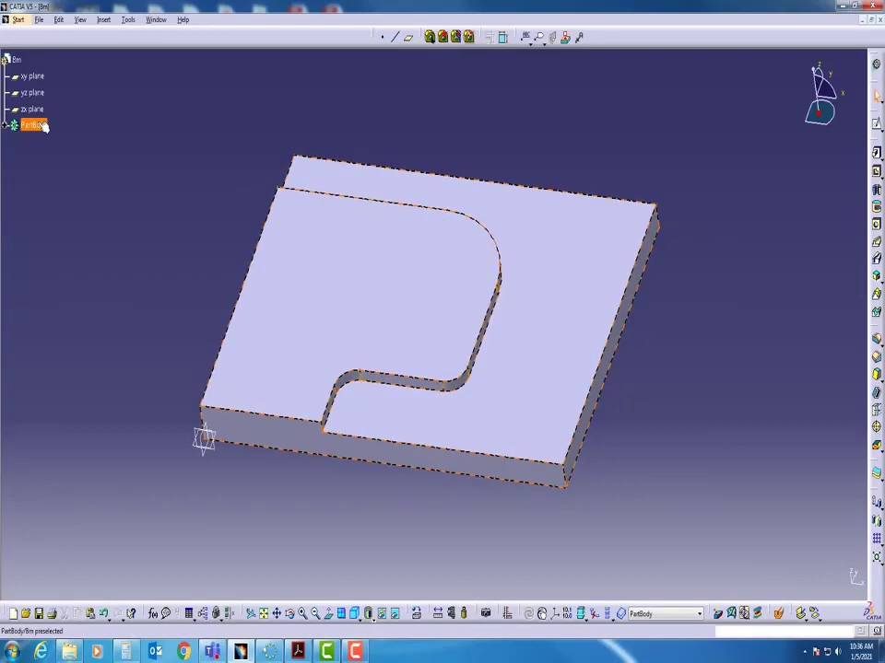
Step: Expand PartBody in the specification tree and inspect the base block's pad definition without changing it
{"action": "left_click", "coordinate": [5, 125]}
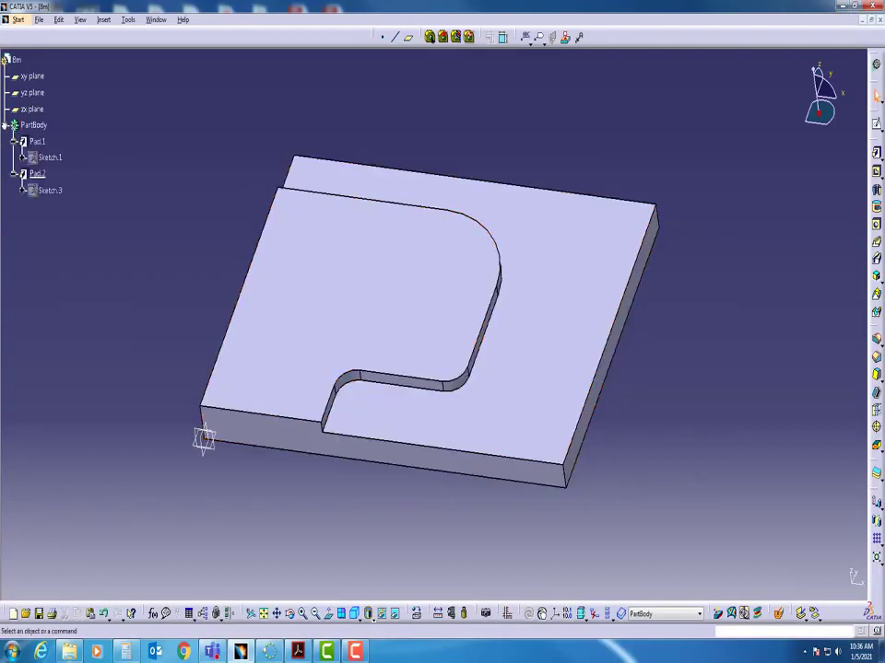
{"action": "left_click", "coordinate": [4, 109]}
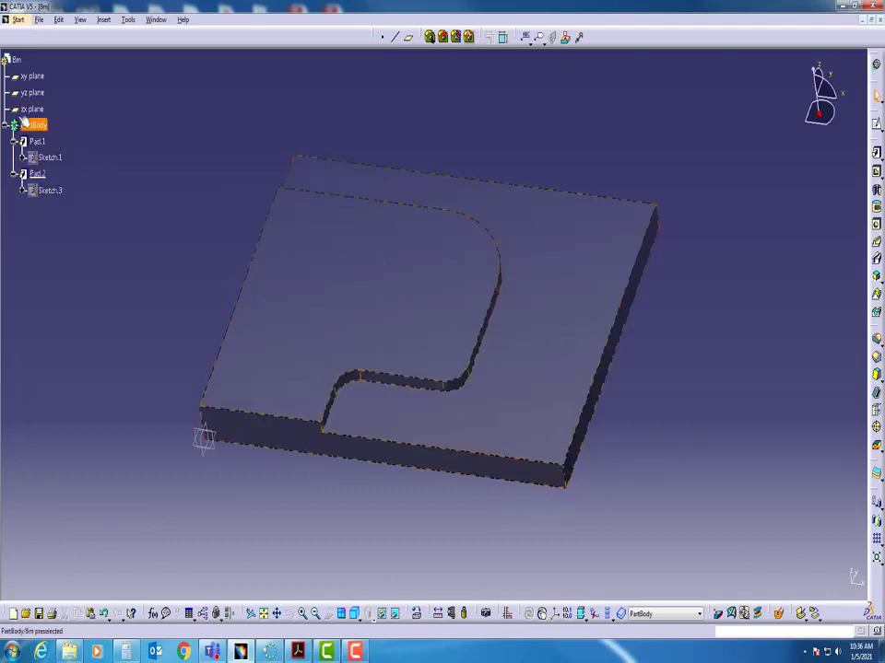
{"action": "left_click", "coordinate": [6, 107]}
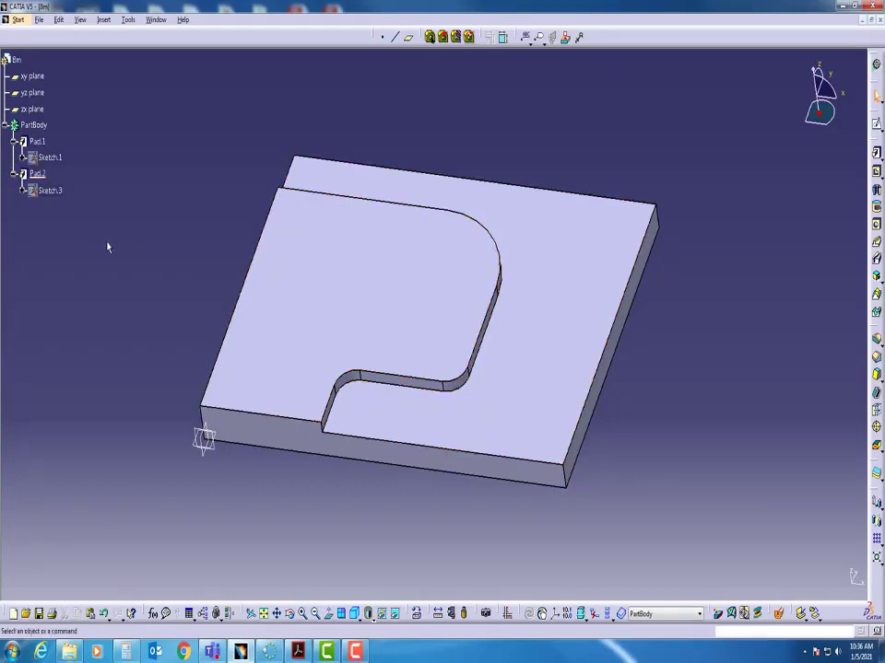
{"action": "left_click", "coordinate": [46, 157]}
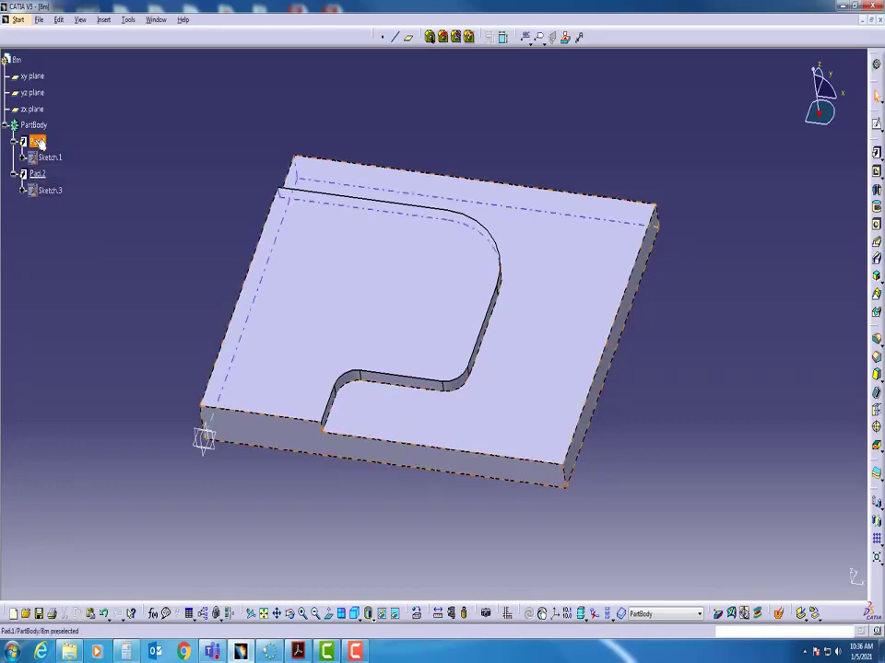
{"action": "double_click", "coordinate": [37, 141]}
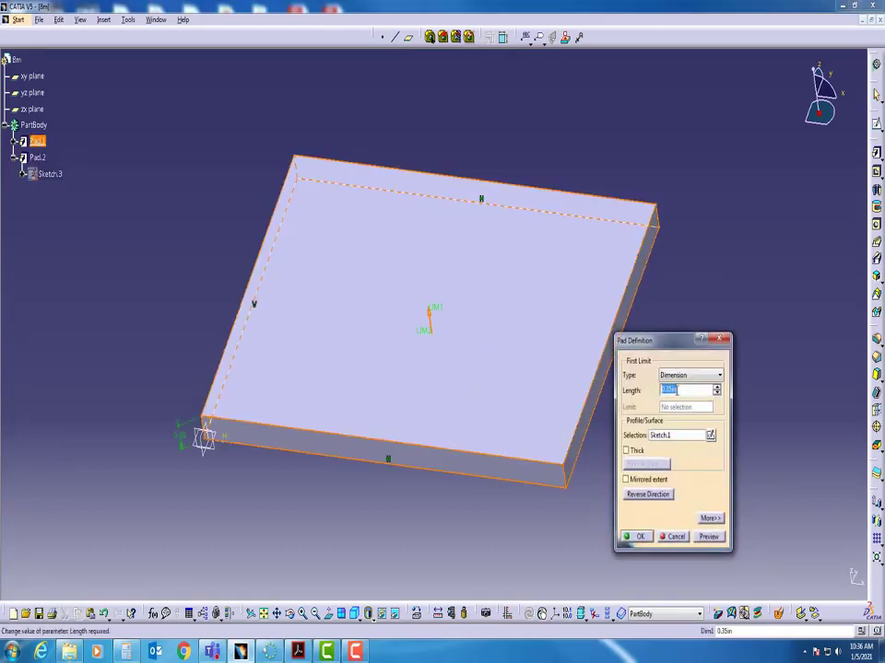
{"action": "left_click", "coordinate": [677, 538]}
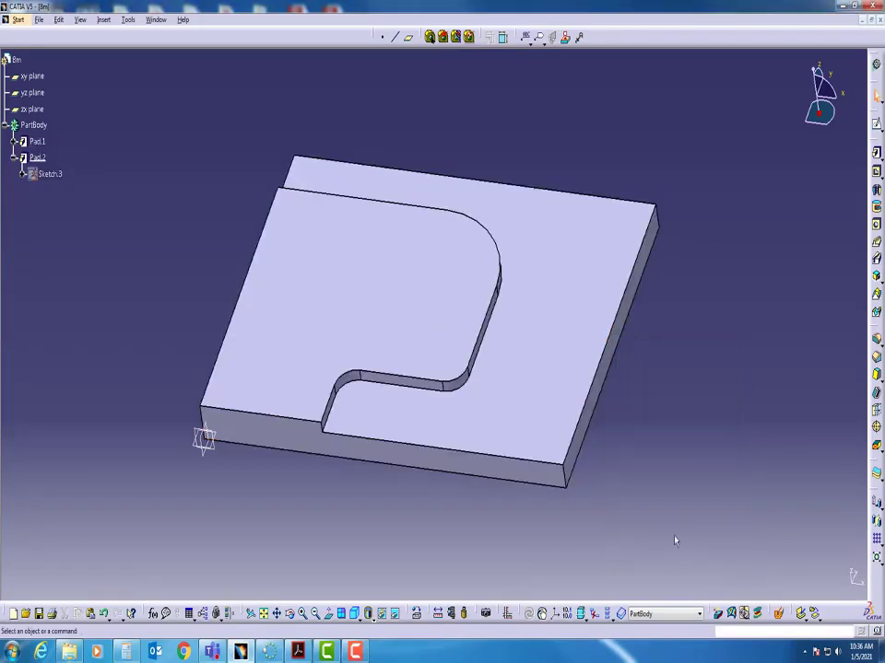
Step: Open the base block's sketch for editing and dimension its vertical side at 4 in
{"action": "left_click", "coordinate": [14, 142]}
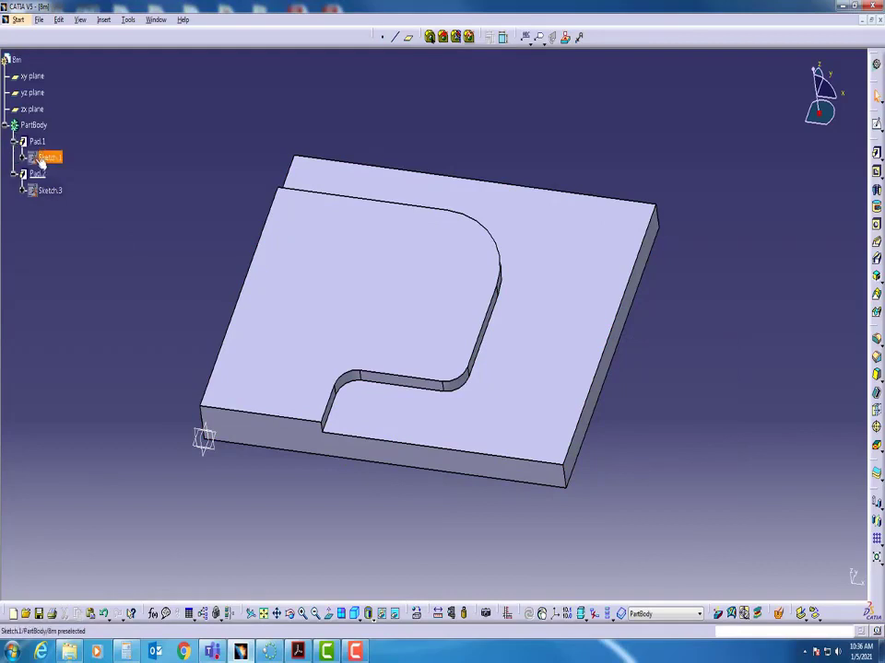
{"action": "double_click", "coordinate": [46, 157]}
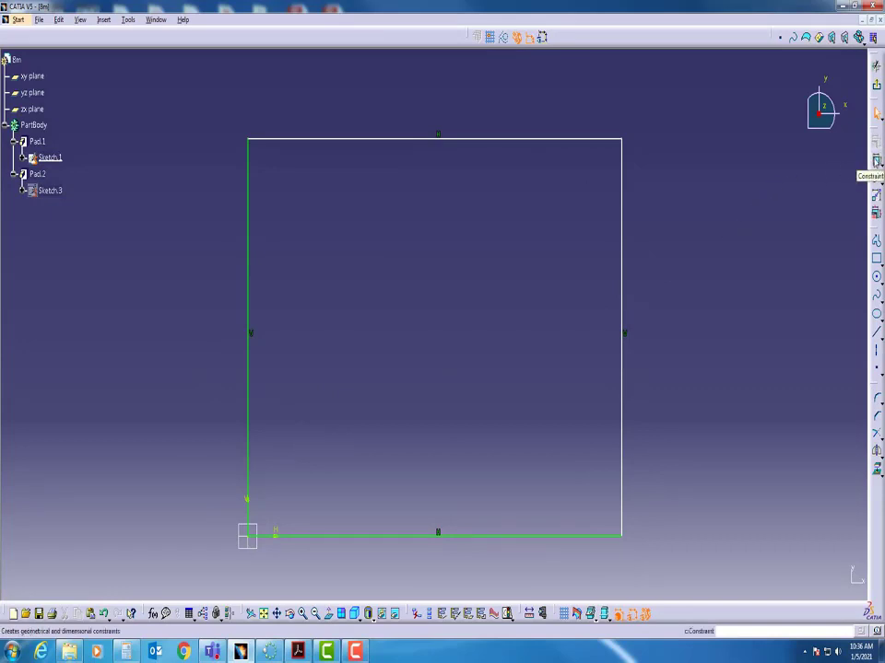
{"action": "left_click", "coordinate": [875, 163]}
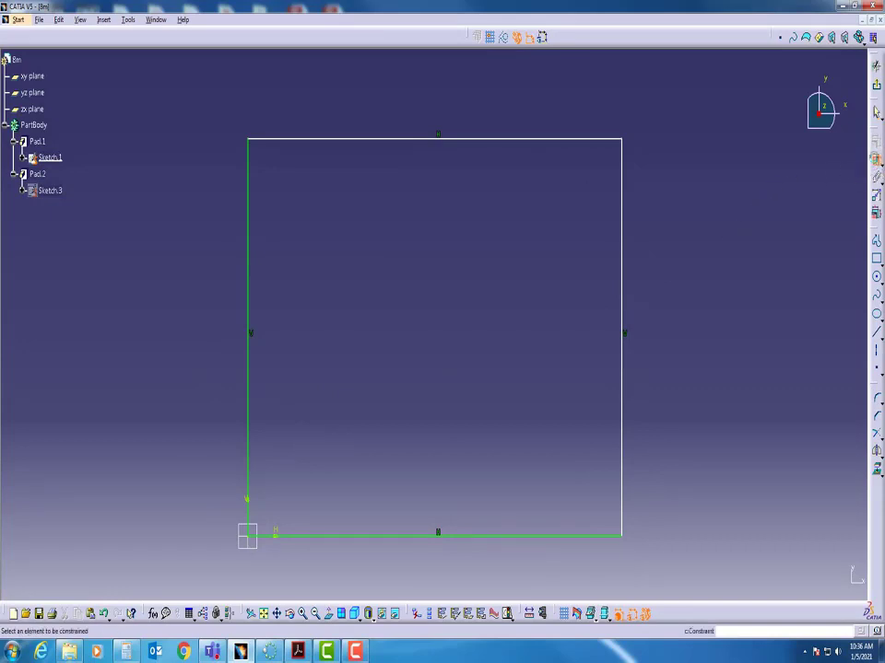
{"action": "left_click", "coordinate": [246, 311]}
{"action": "left_click", "coordinate": [190, 322]}
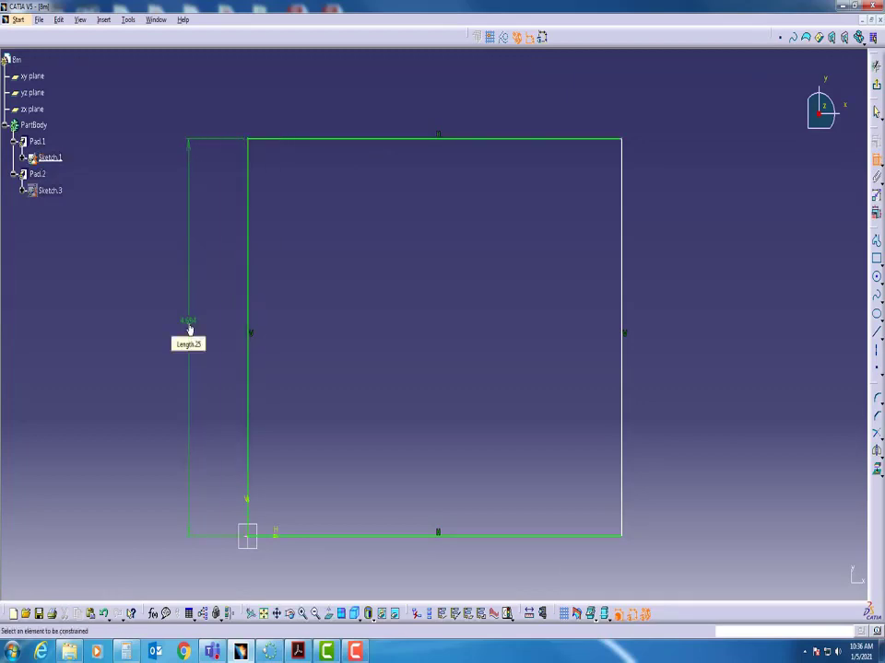
{"action": "double_click", "coordinate": [189, 322]}
{"action": "type", "text": "4"}
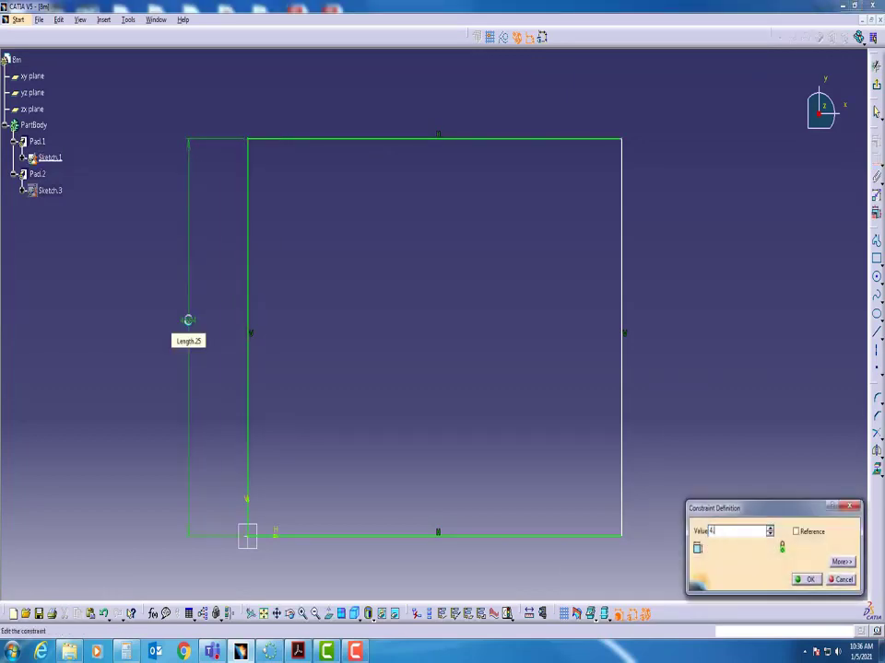
{"action": "key", "text": "Return"}
Step: Dimension the base block sketch's horizontal side at 4 in and exit the sketch
{"action": "left_click", "coordinate": [440, 199]}
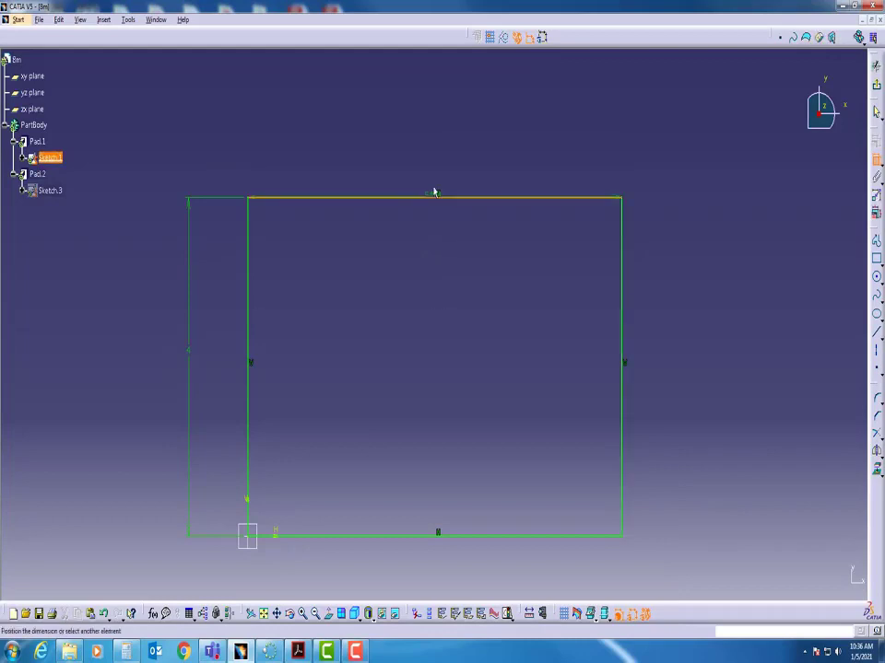
{"action": "double_click", "coordinate": [439, 128]}
{"action": "type", "text": "3"}
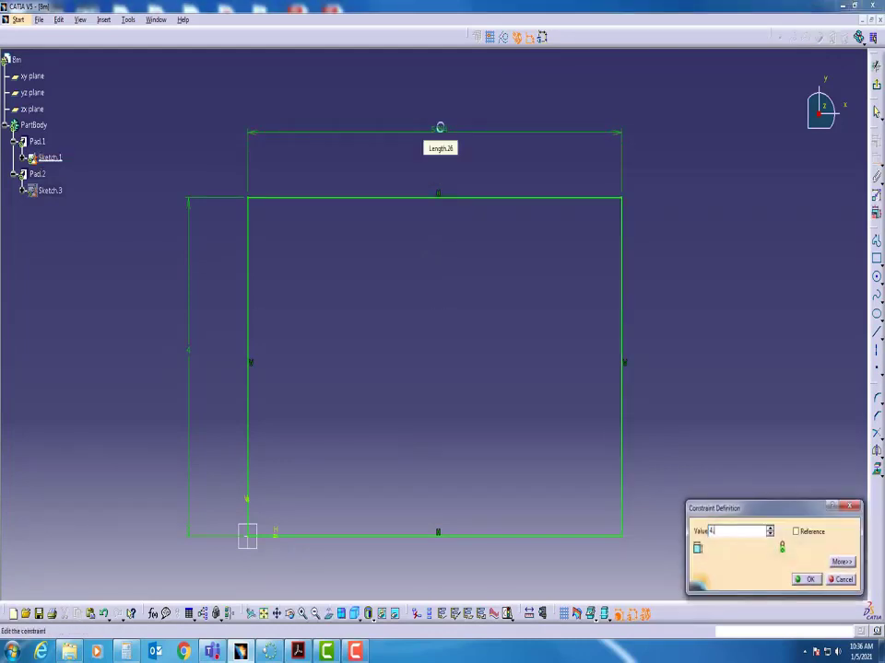
{"action": "key", "text": "Return"}
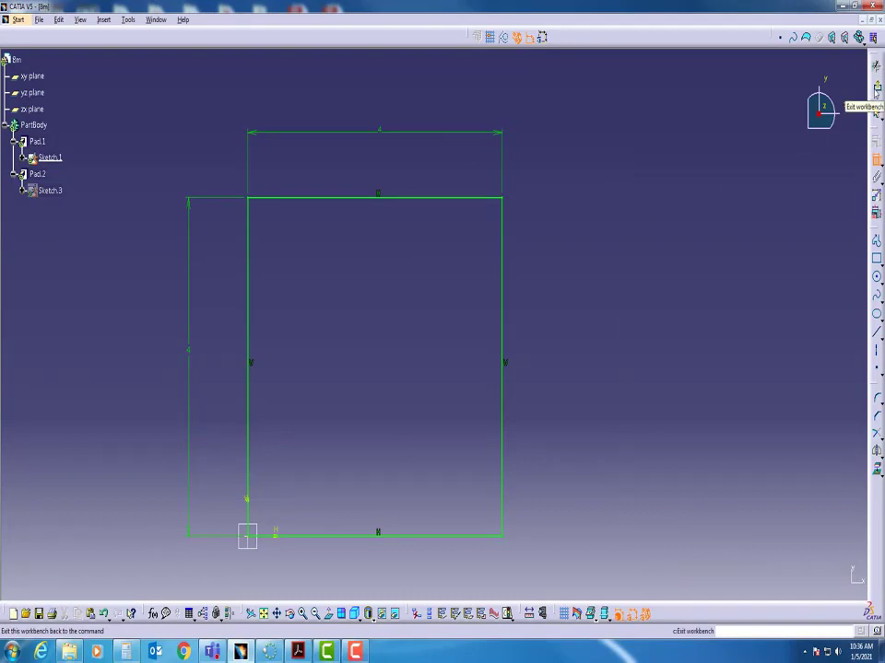
{"action": "left_click", "coordinate": [875, 89]}
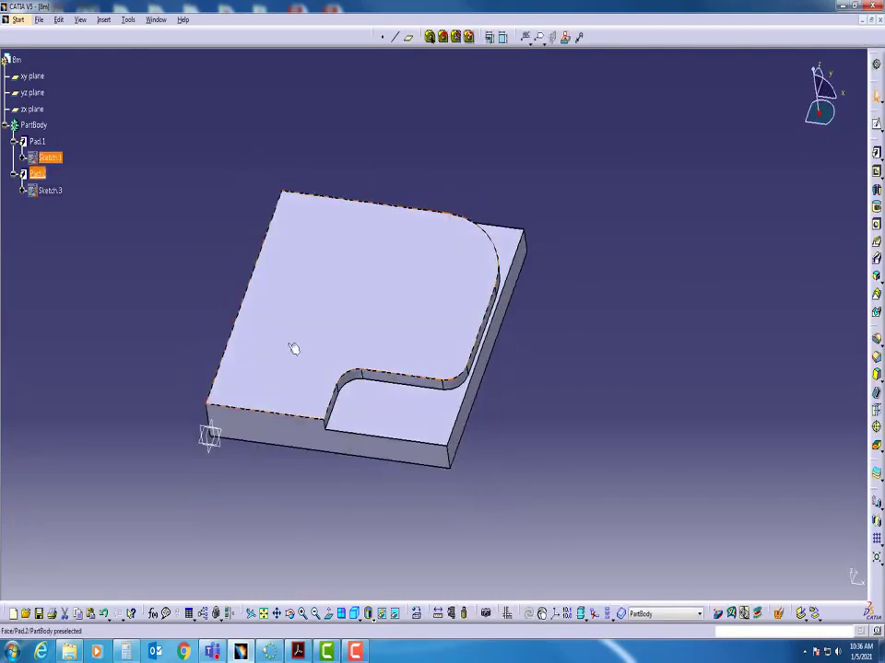
Step: Orient the model to face its top and check the pocket and hole dimensions on the PDF drawing
{"action": "middle_click_drag", "start_coordinate": [300, 340], "coordinate": [341, 410]}
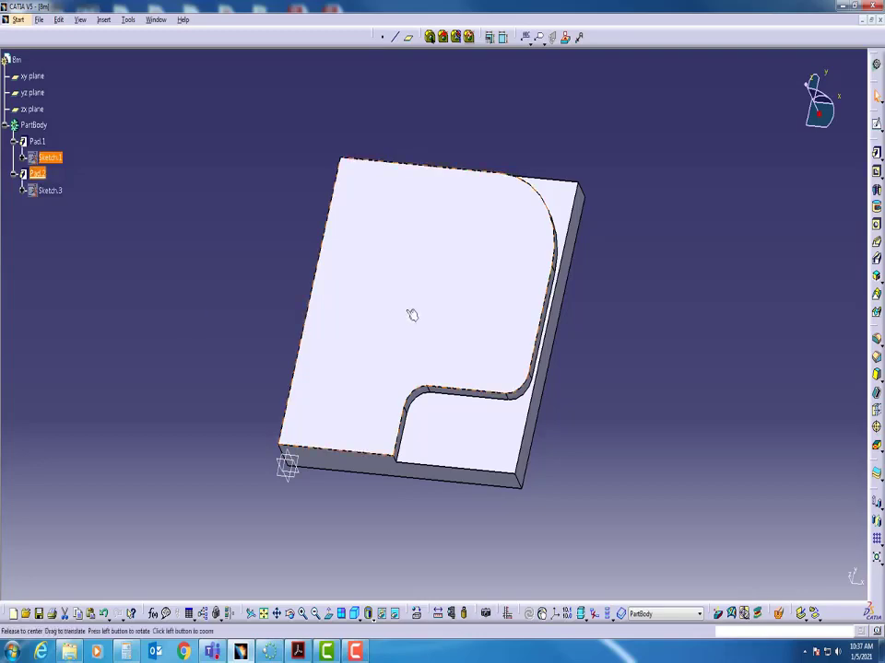
{"action": "mouse_move", "coordinate": [468, 312]}
{"action": "middle_mouse_down"}
{"action": "mouse_move", "coordinate": [423, 423]}
{"action": "mouse_move", "coordinate": [438, 450]}
{"action": "mouse_move", "coordinate": [461, 318]}
{"action": "mouse_move", "coordinate": [480, 266]}
{"action": "mouse_move", "coordinate": [468, 308]}
{"action": "middle_mouse_up"}
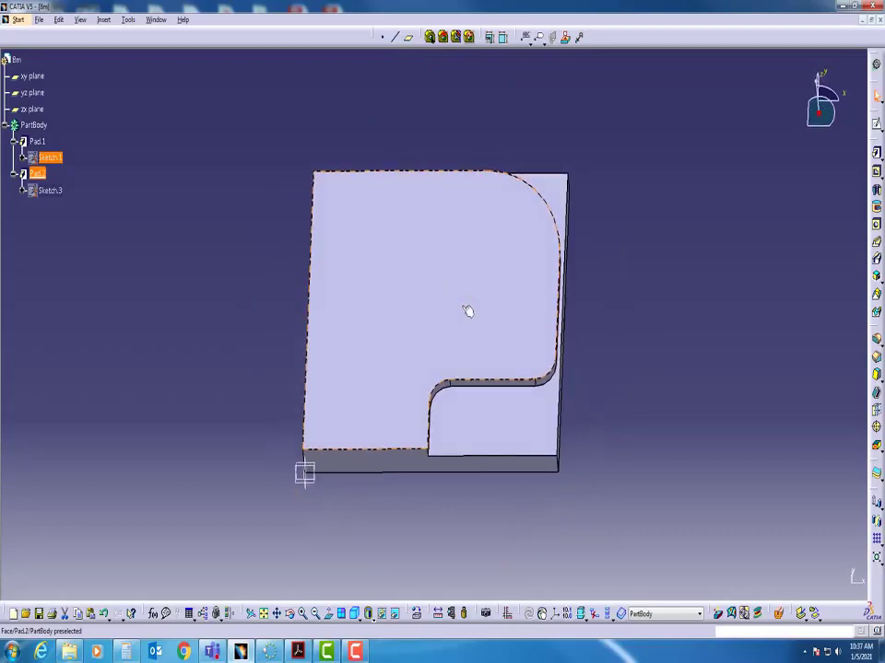
{"action": "left_click", "coordinate": [297, 652]}
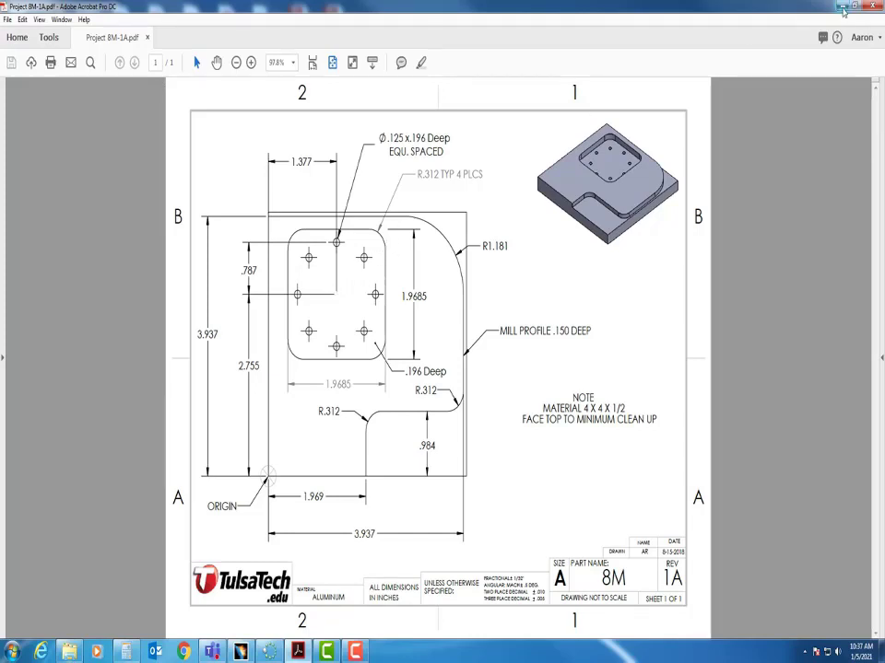
{"action": "left_click", "coordinate": [808, 10]}
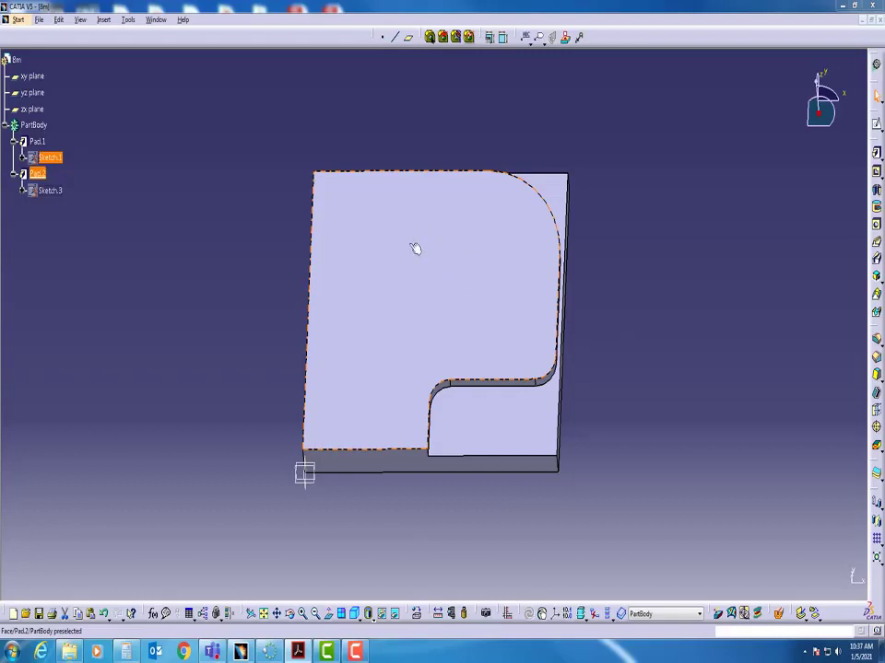
Step: Start a sketch on the raised profile's top face and place a point in its upper left area for the pocket center
{"action": "left_click", "coordinate": [449, 276]}
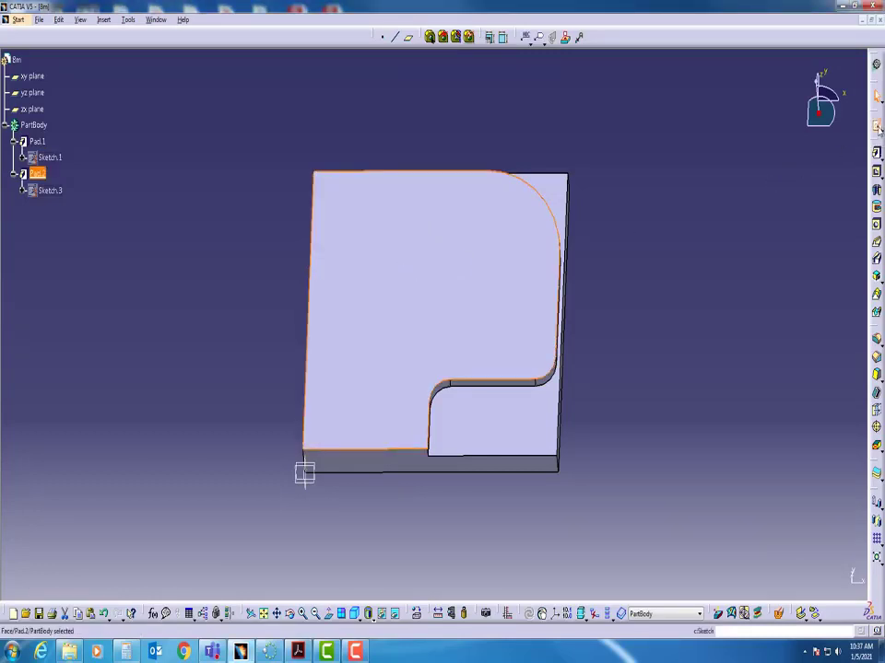
{"action": "left_click", "coordinate": [877, 128]}
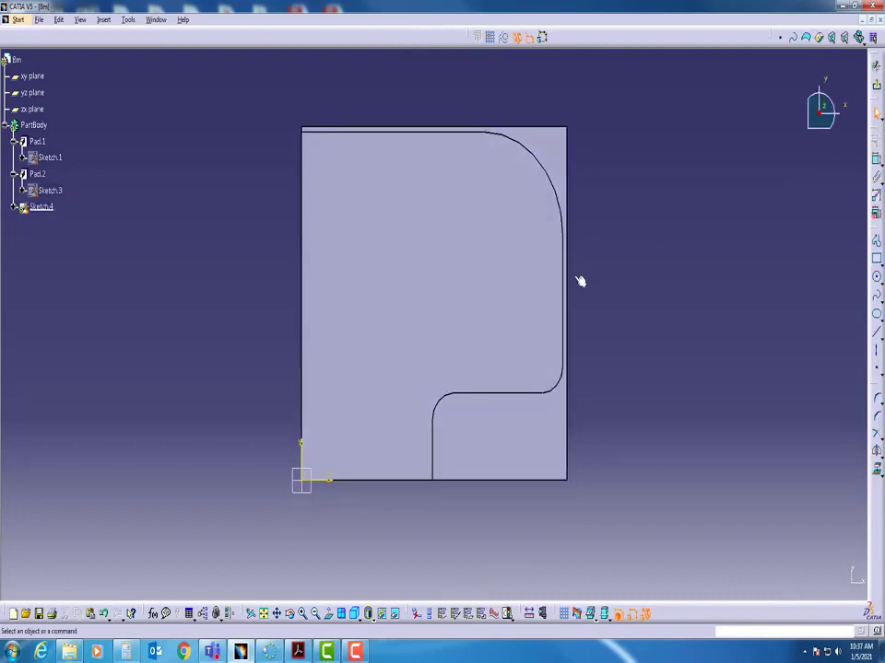
{"action": "left_click", "coordinate": [876, 373]}
{"action": "left_click", "coordinate": [376, 229]}
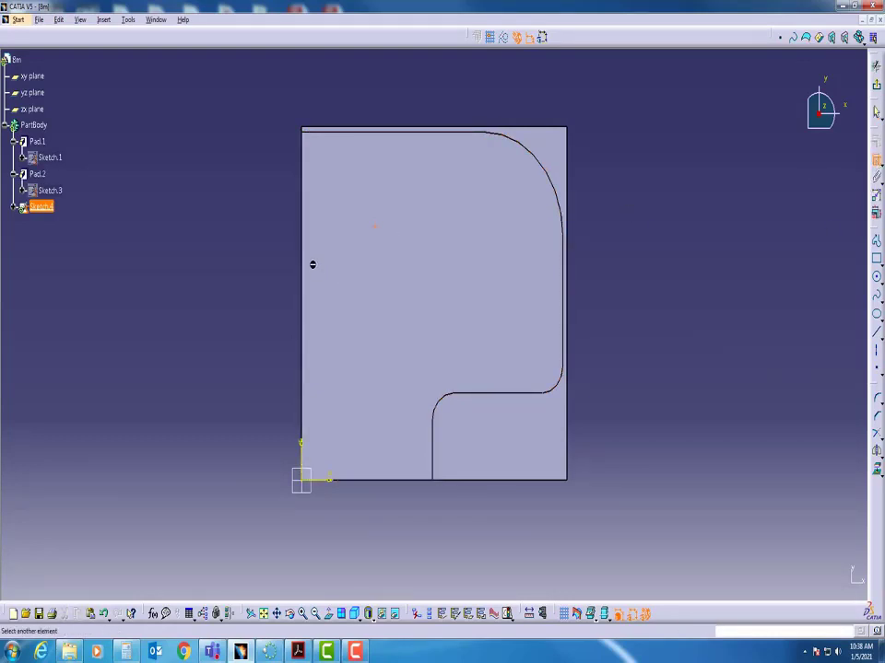
Step: Dimension the pocket center point 1.377 in from the block's left edge
{"action": "left_click", "coordinate": [373, 229]}
{"action": "left_click", "coordinate": [303, 233]}
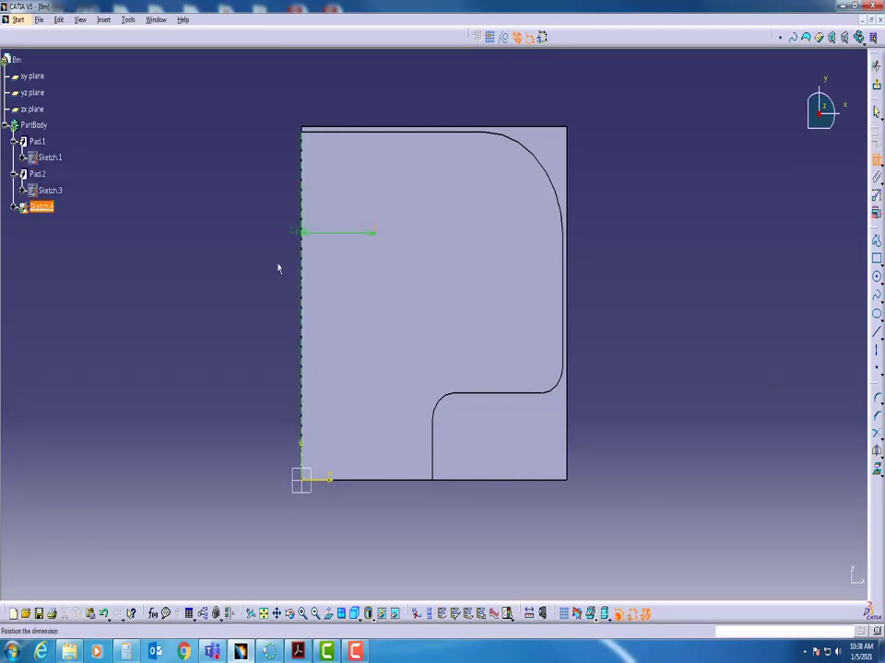
{"action": "left_click", "coordinate": [218, 324]}
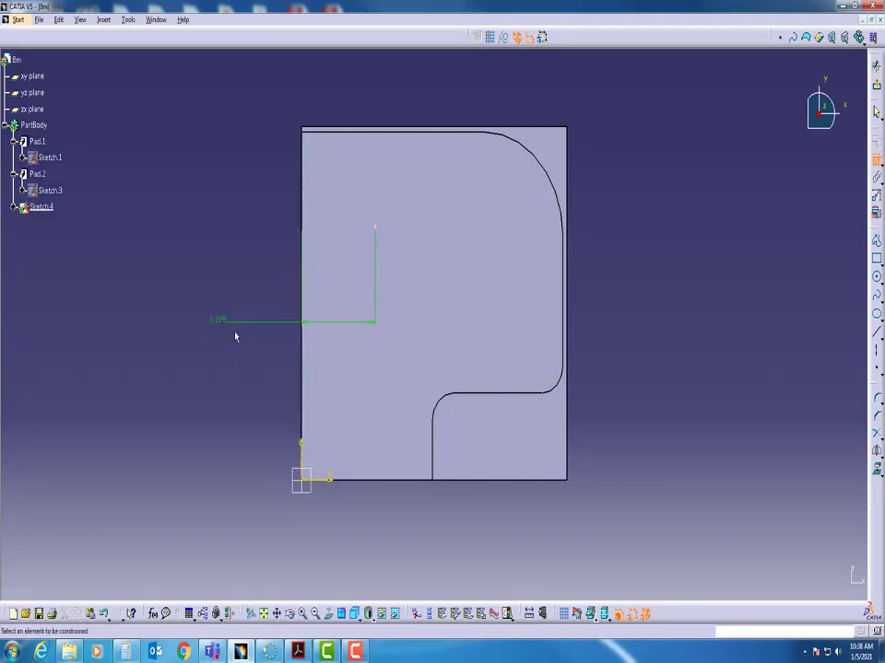
{"action": "double_click", "coordinate": [219, 320]}
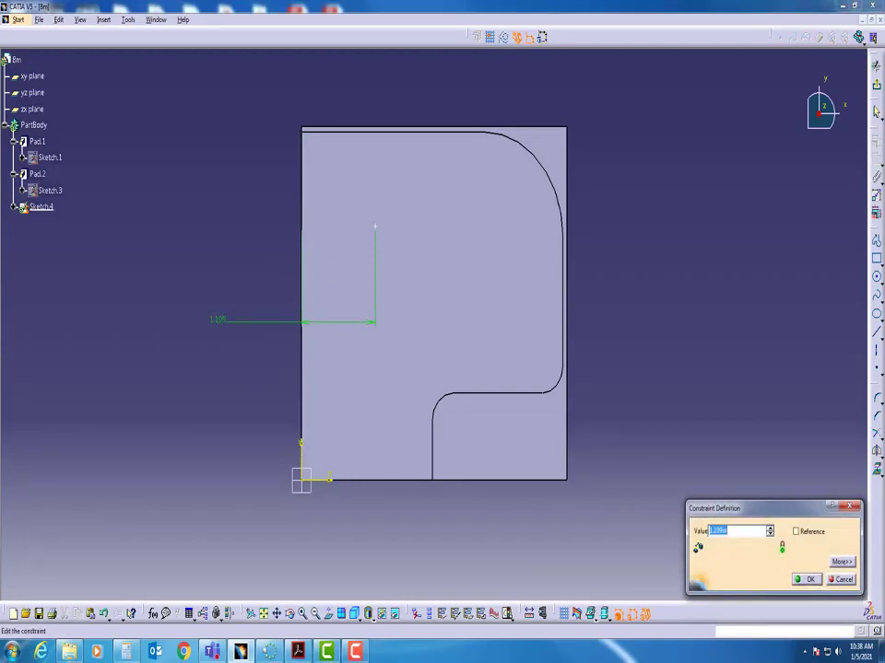
{"action": "type", "text": "1.377"}
{"action": "key", "text": "Return"}
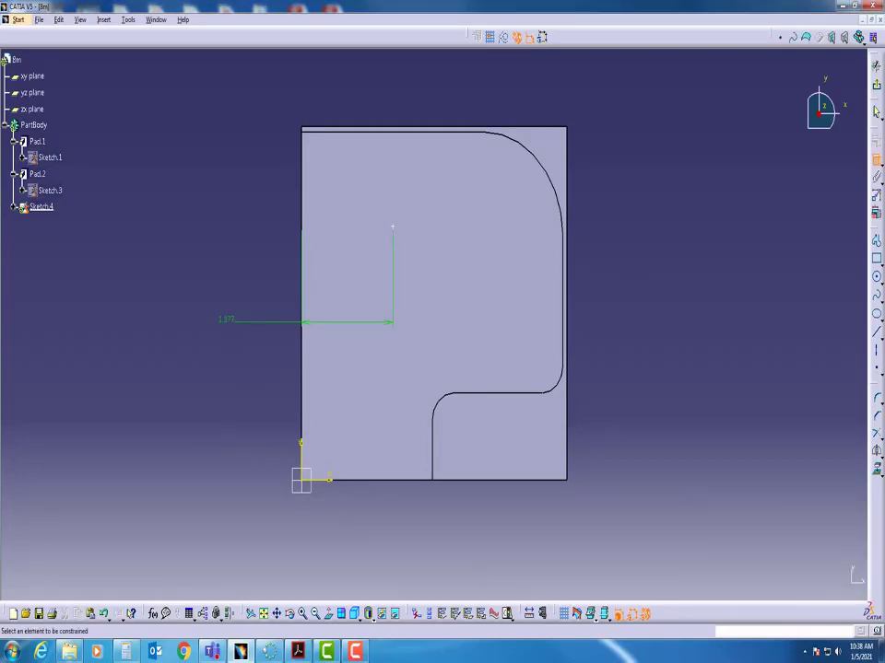
Step: Dimension the pocket center point 2.755 in above the block's lower edge
{"action": "left_click", "coordinate": [394, 226]}
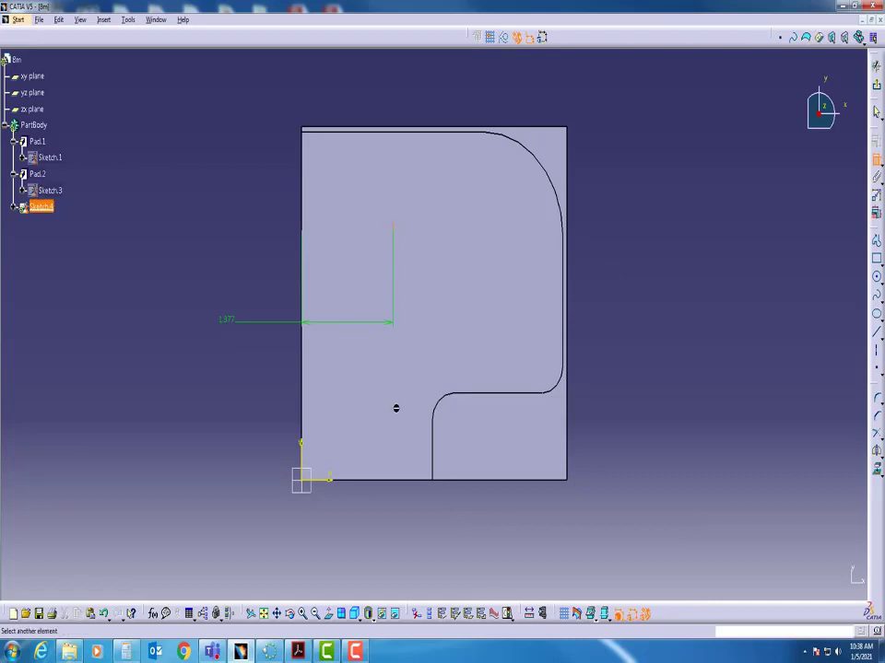
{"action": "left_click", "coordinate": [406, 484]}
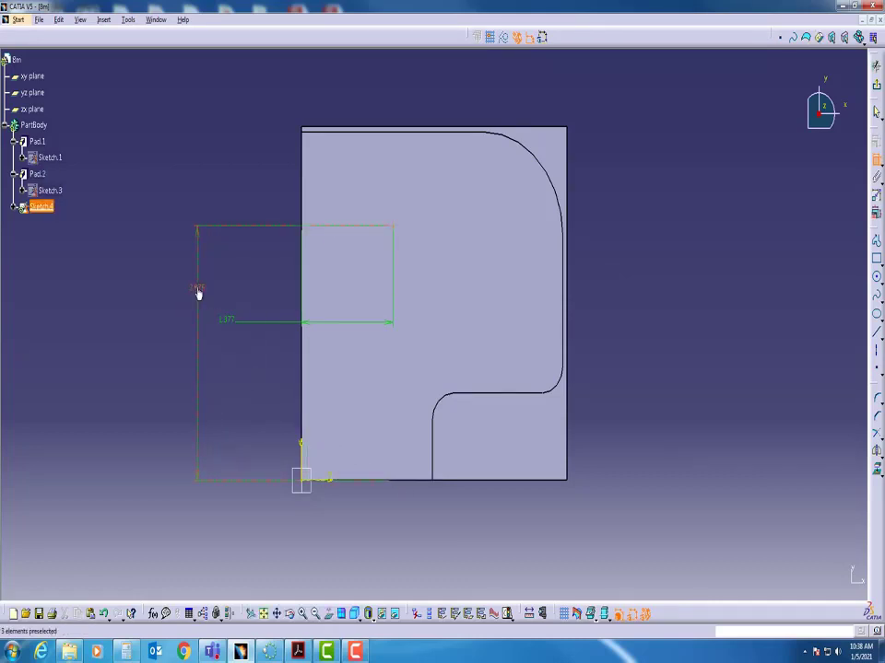
{"action": "double_click", "coordinate": [197, 293]}
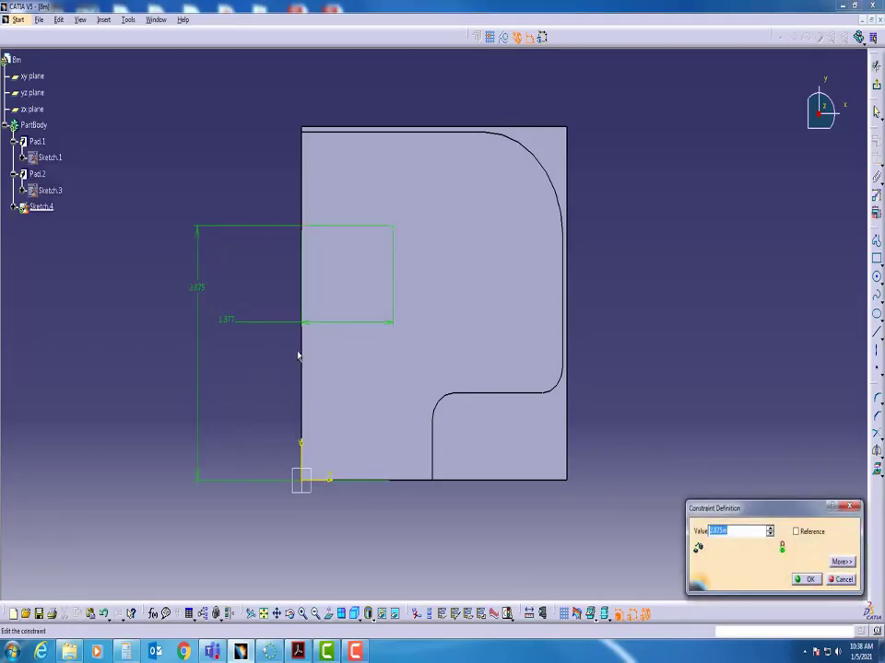
{"action": "type", "text": "2.755"}
{"action": "key", "text": "Return"}
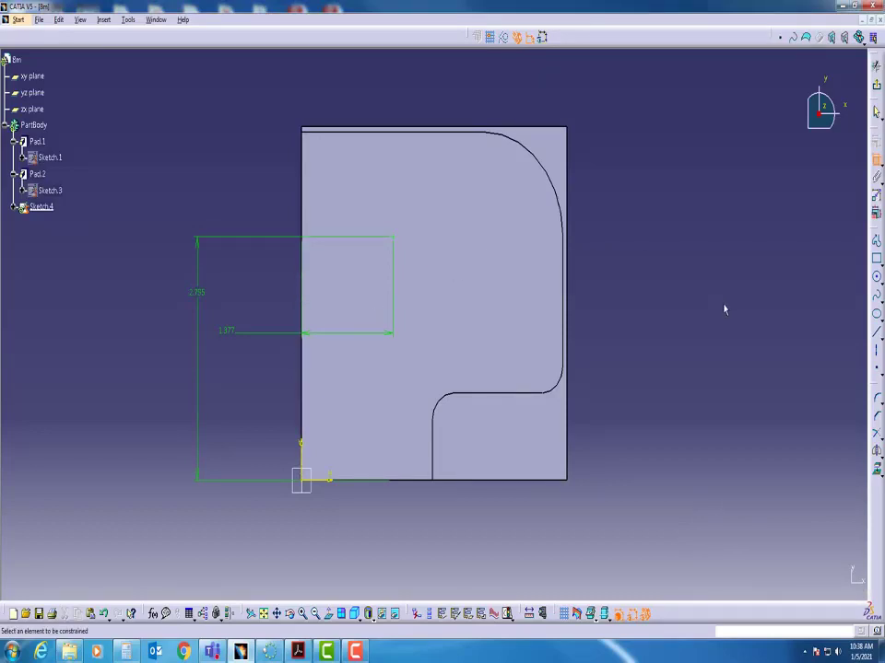
{"action": "left_click", "coordinate": [875, 259]}
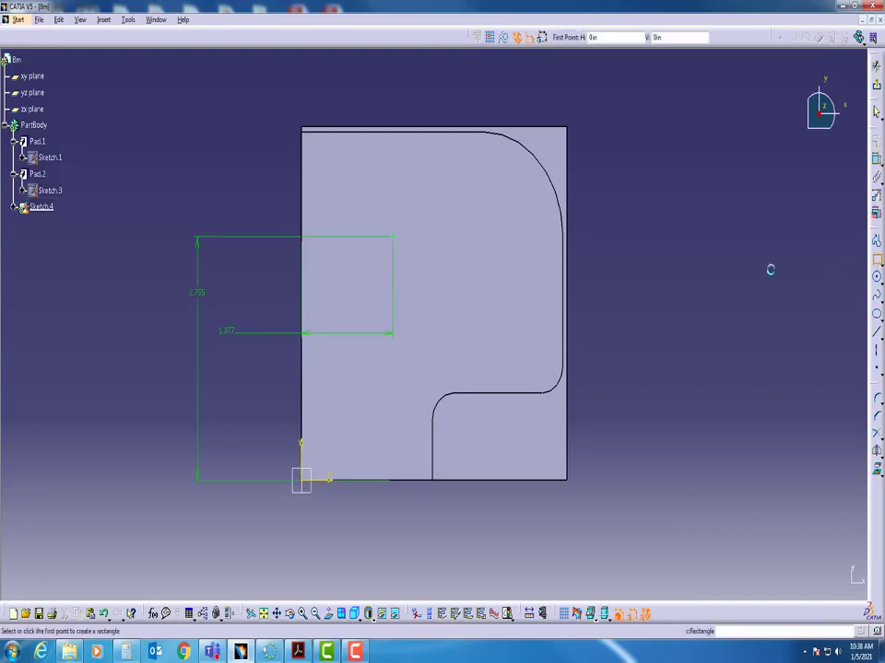
{"action": "left_click", "coordinate": [401, 230]}
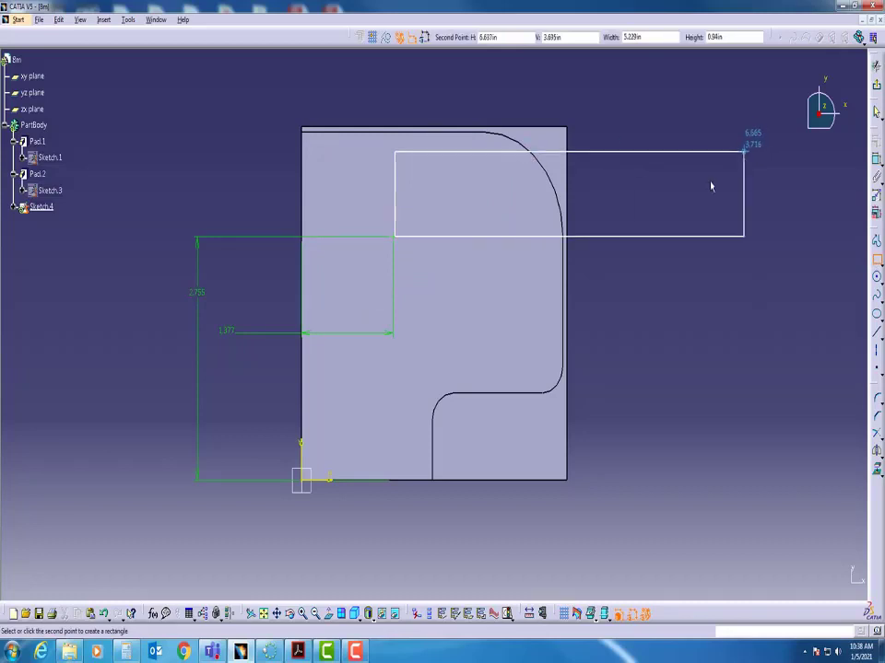
{"action": "left_click", "coordinate": [687, 193]}
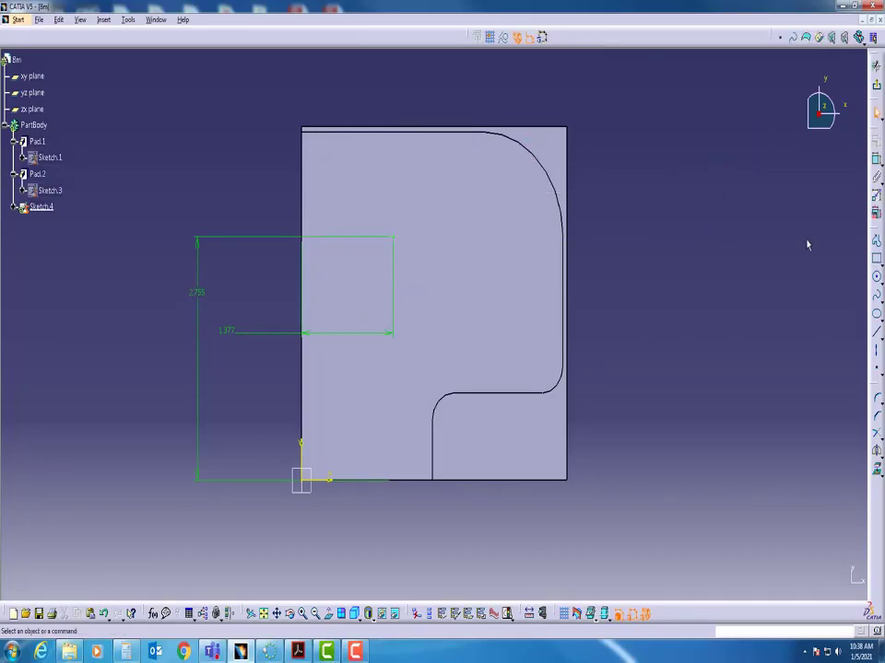
Step: Sketch a centered rectangle for the pocket around the dimensioned center point
{"action": "left_click", "coordinate": [878, 262]}
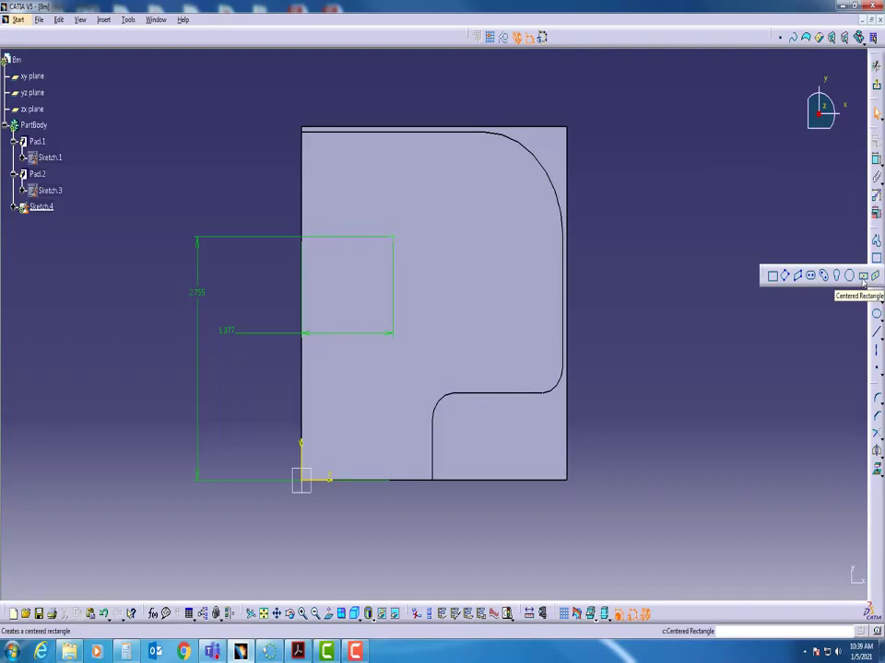
{"action": "left_click", "coordinate": [864, 276]}
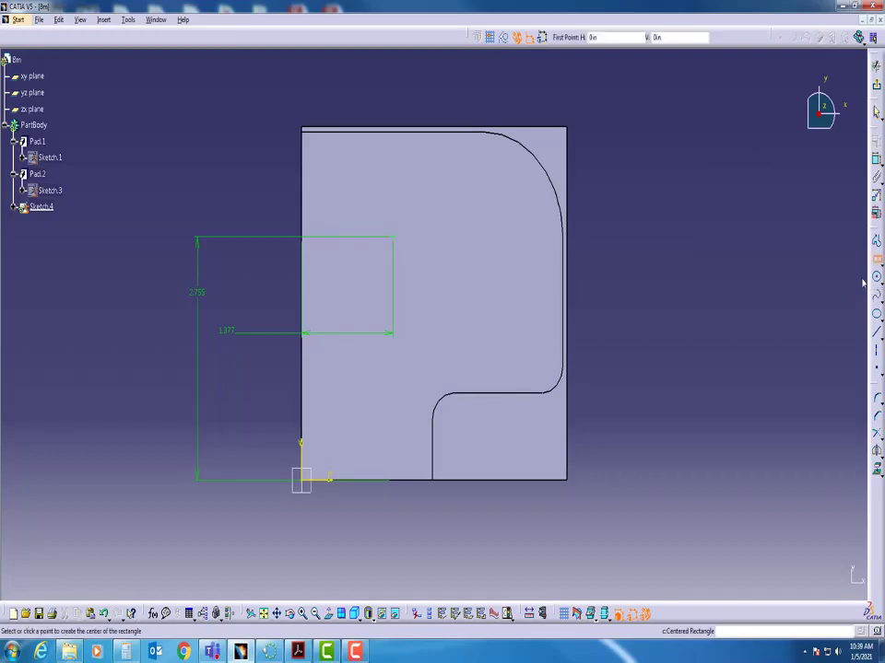
{"action": "left_click", "coordinate": [392, 237]}
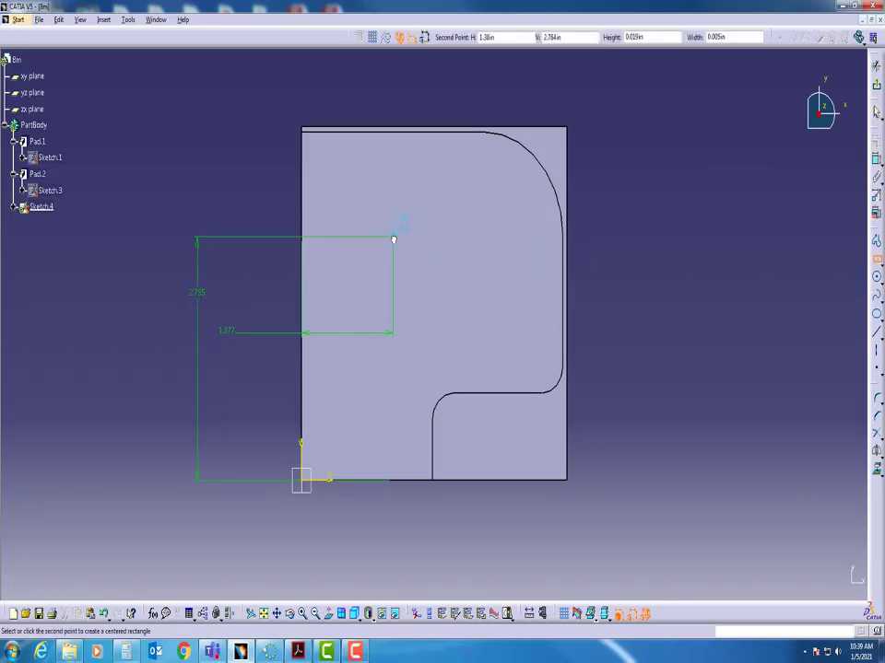
{"action": "left_click", "coordinate": [466, 167]}
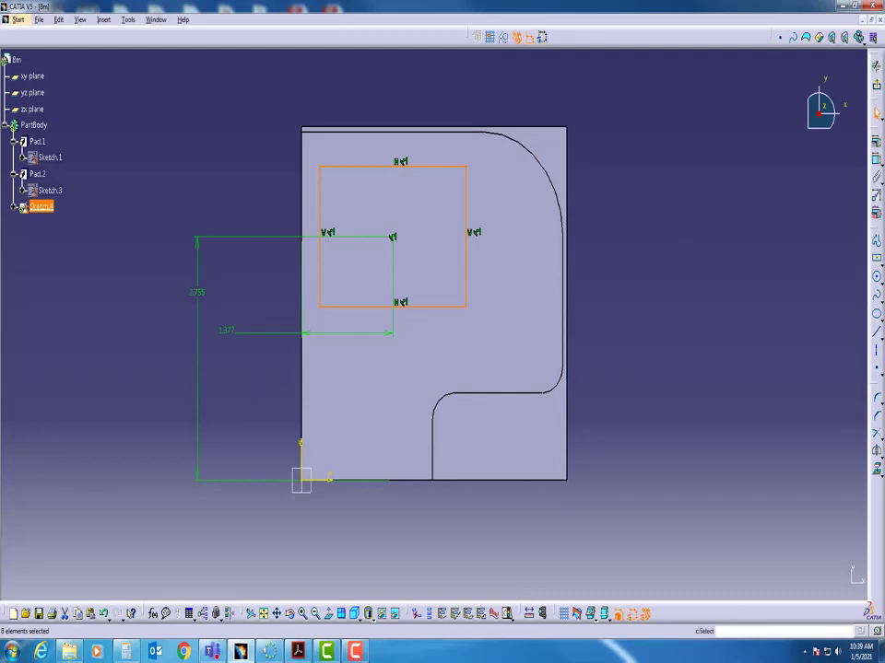
Step: Check the pocket size on the PDF drawing and dimension the rectangle's height at 1.9685 in
{"action": "key", "text": "alt+Tab"}
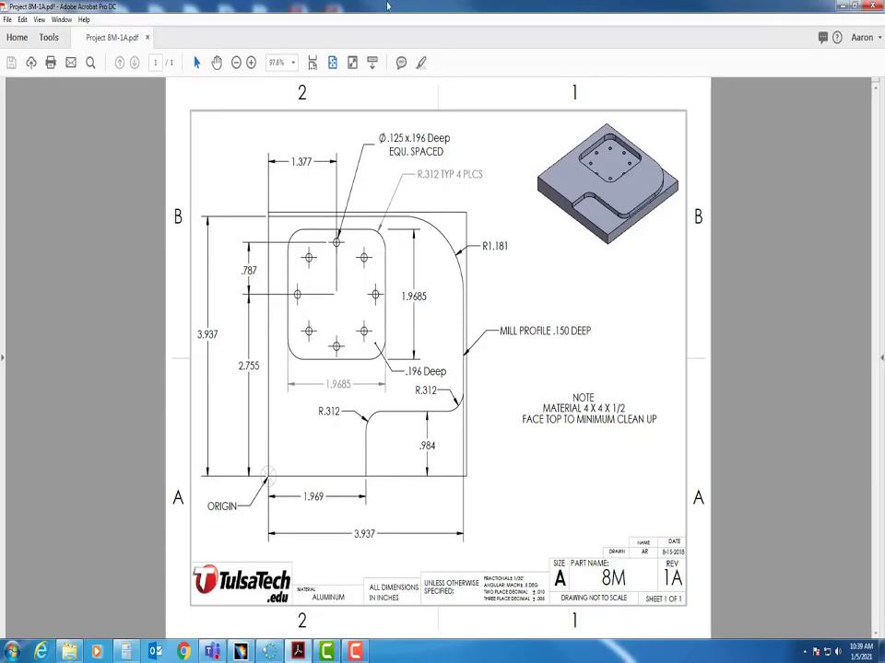
{"action": "left_click", "coordinate": [845, 7]}
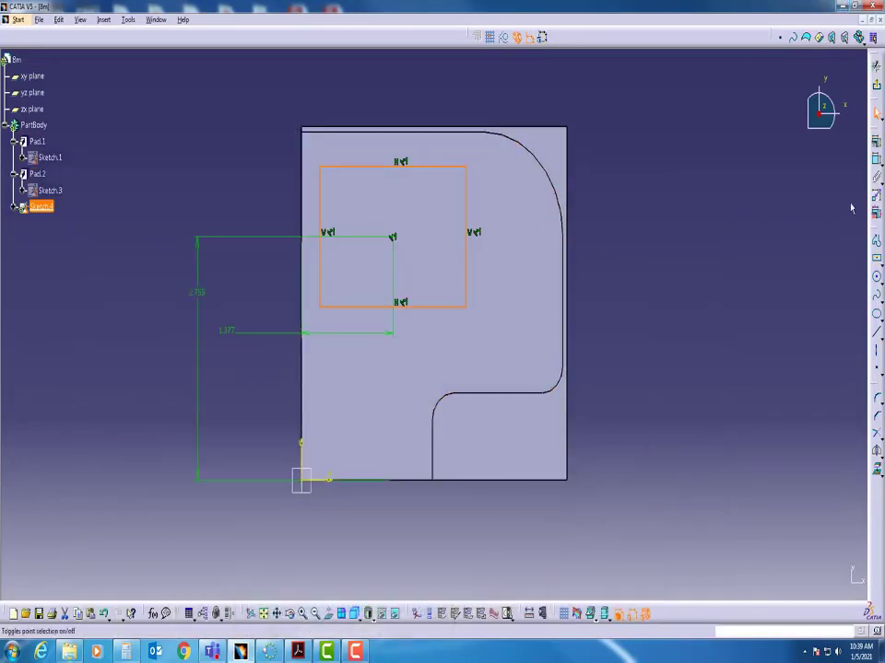
{"action": "left_click", "coordinate": [875, 159]}
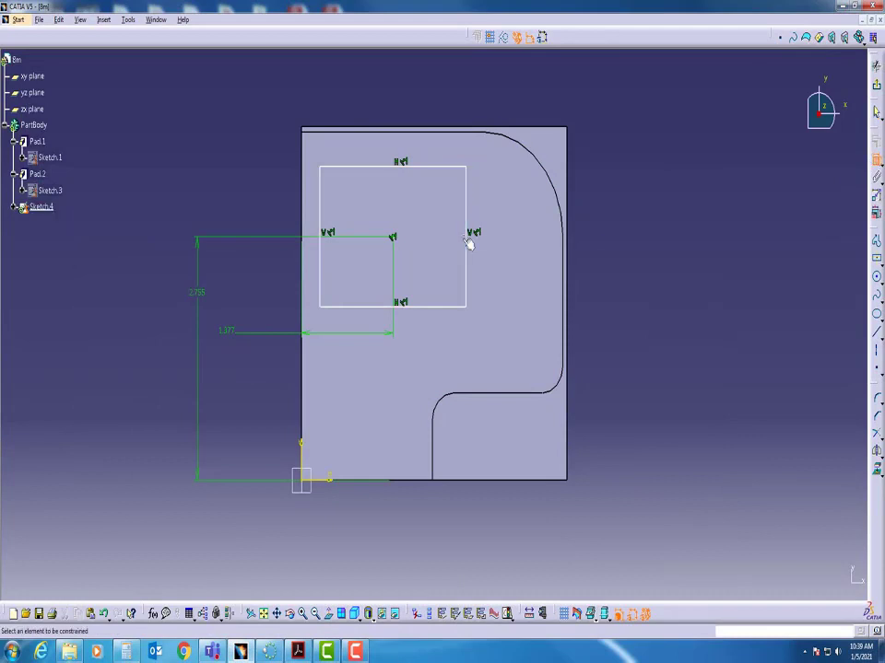
{"action": "left_click", "coordinate": [467, 241]}
{"action": "left_click", "coordinate": [510, 248]}
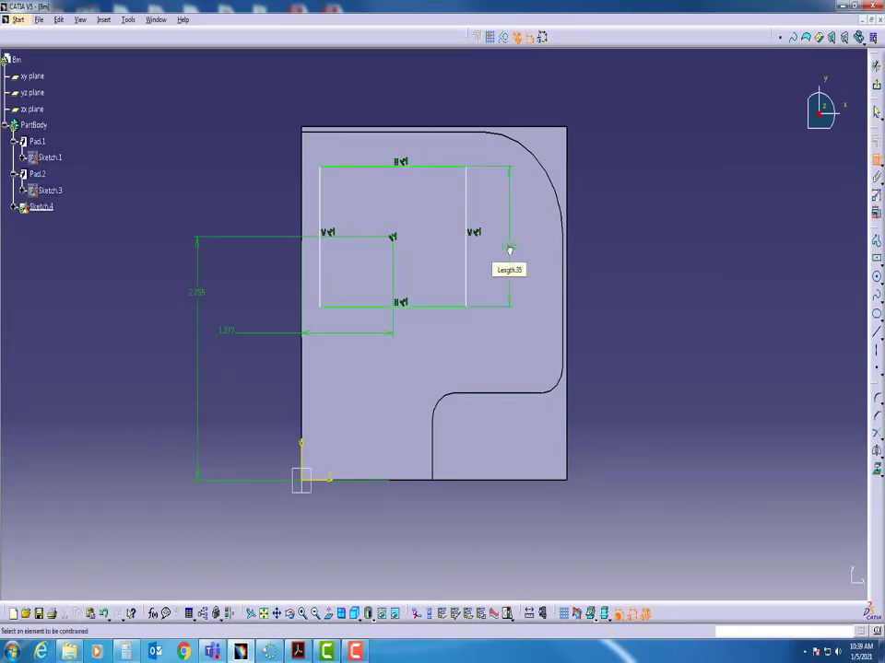
{"action": "double_click", "coordinate": [508, 248]}
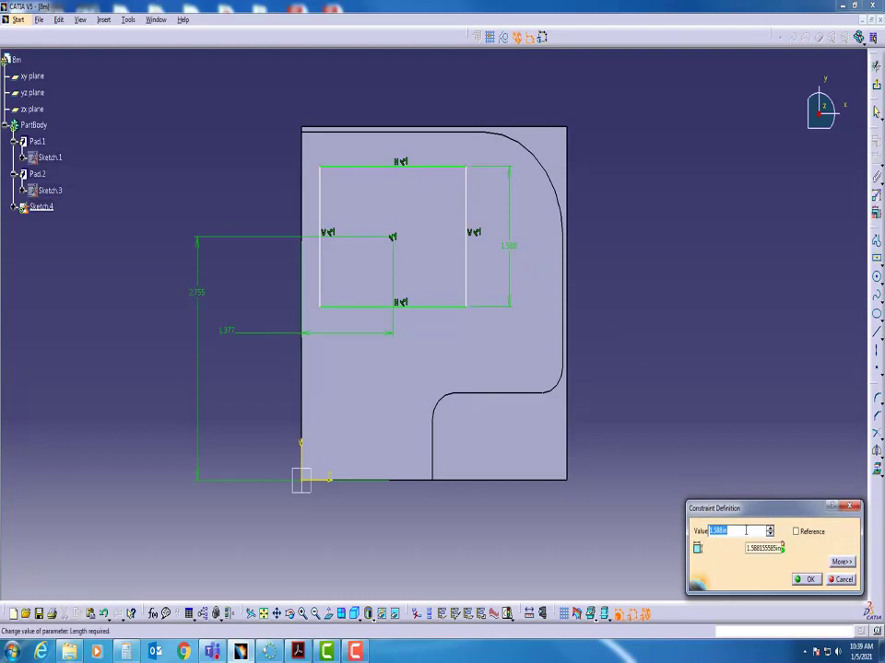
{"action": "type", "text": "1.9685"}
{"action": "key", "text": "Return"}
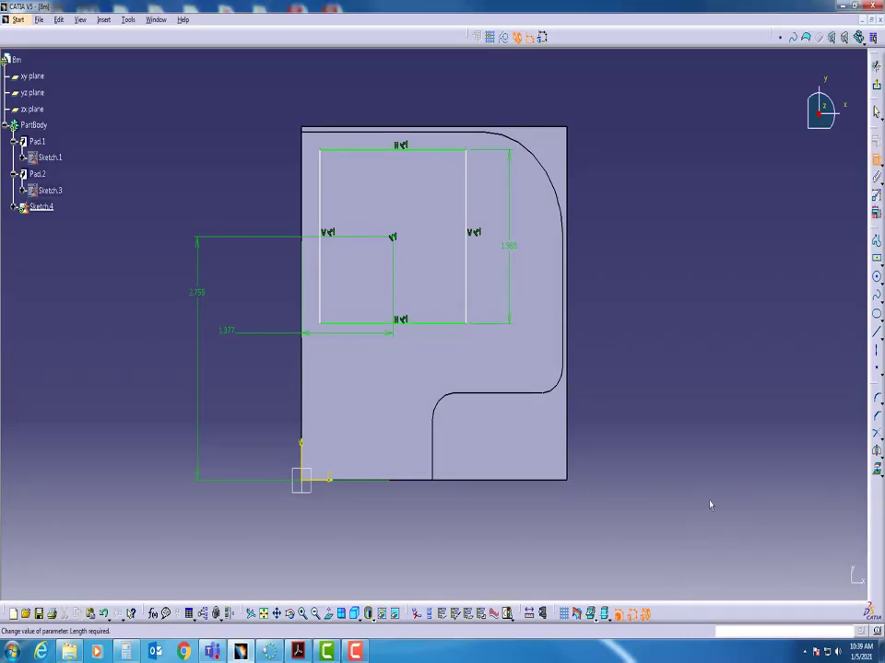
Step: Dimension the pocket rectangle's width at 1.9685 in
{"action": "left_click", "coordinate": [361, 322]}
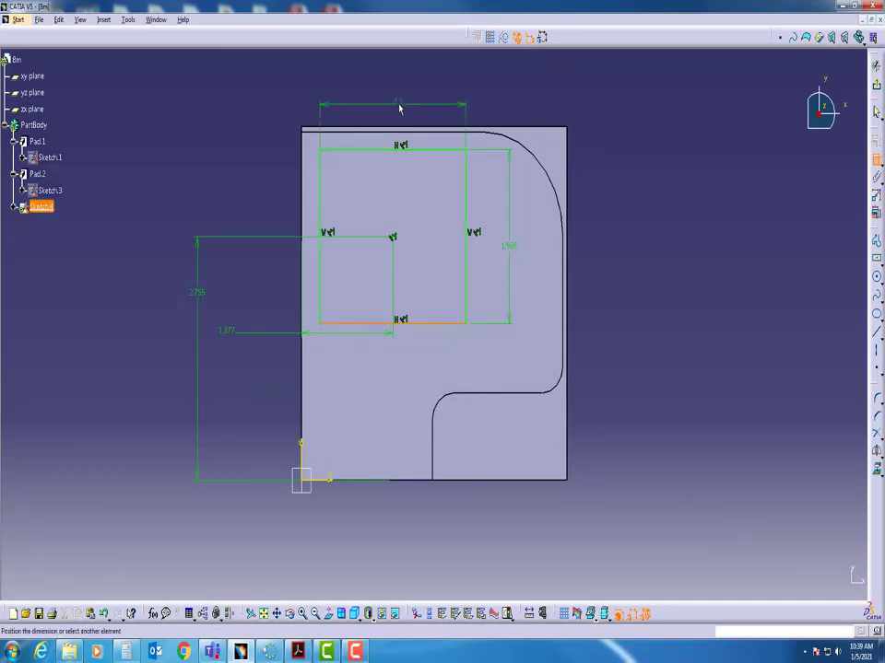
{"action": "left_click", "coordinate": [400, 105]}
{"action": "double_click", "coordinate": [398, 101]}
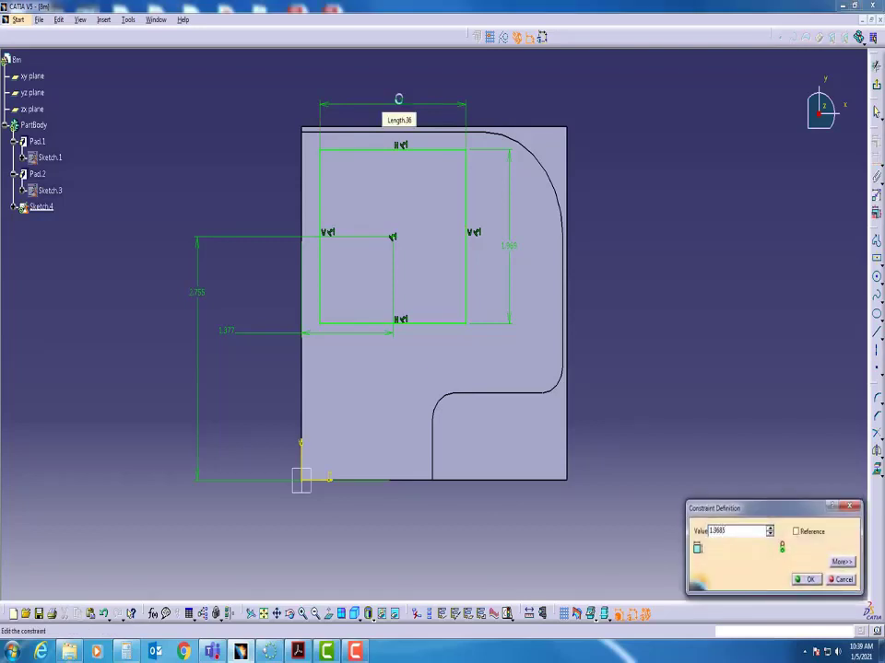
{"action": "key", "text": "Return"}
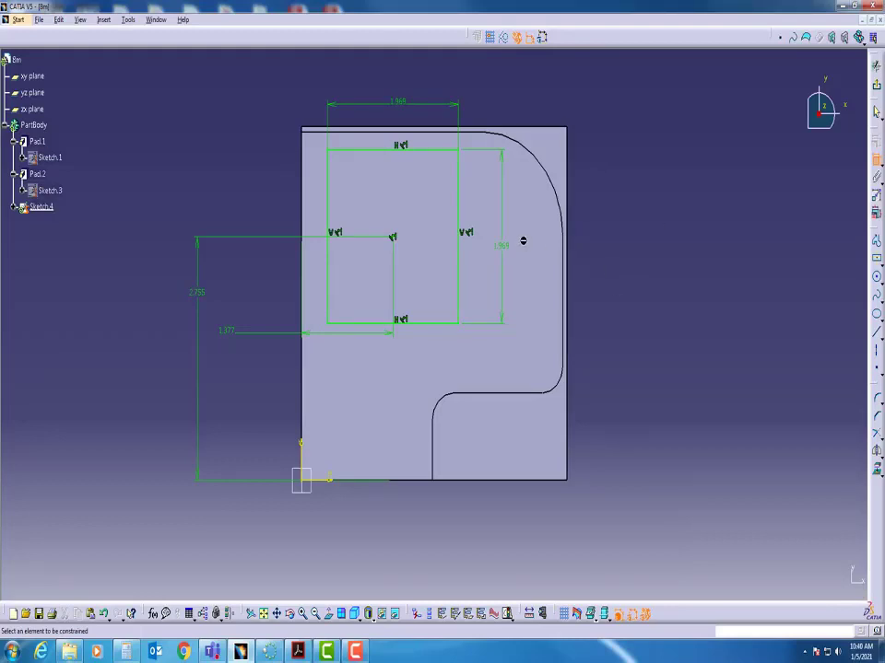
Step: Check the corner radii on the PDF drawing and try rounding the pocket rectangle's upper right corner in the sketch, about 0.587 in radius
{"action": "key", "text": "alt+Tab"}
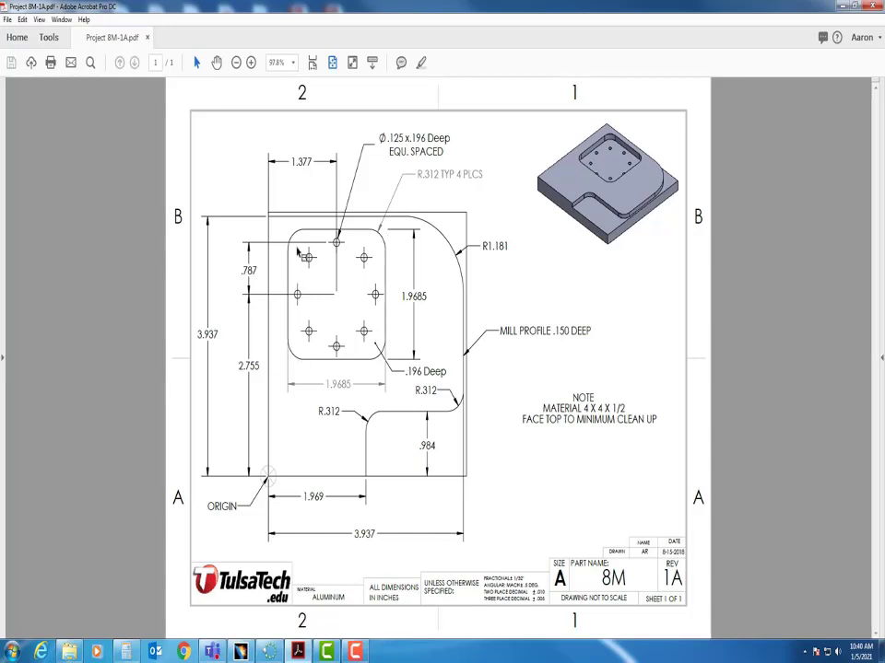
{"action": "left_click", "coordinate": [842, 12]}
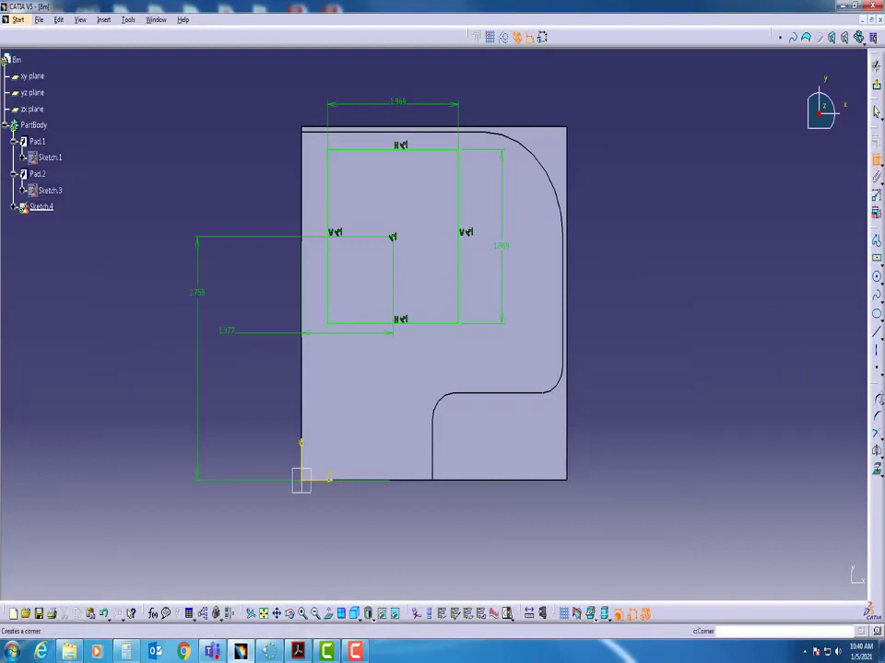
{"action": "left_click", "coordinate": [877, 405]}
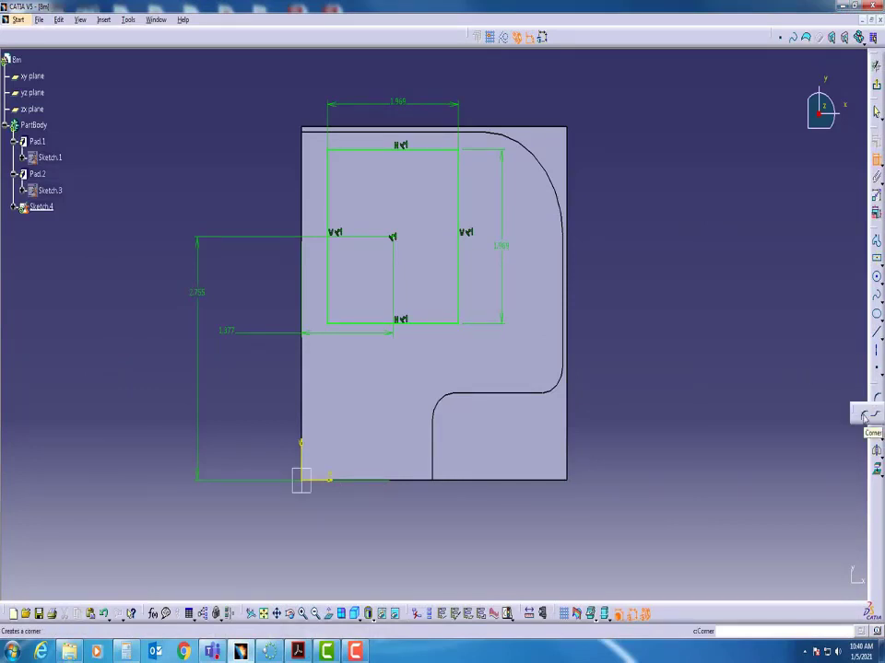
{"action": "left_click", "coordinate": [864, 416]}
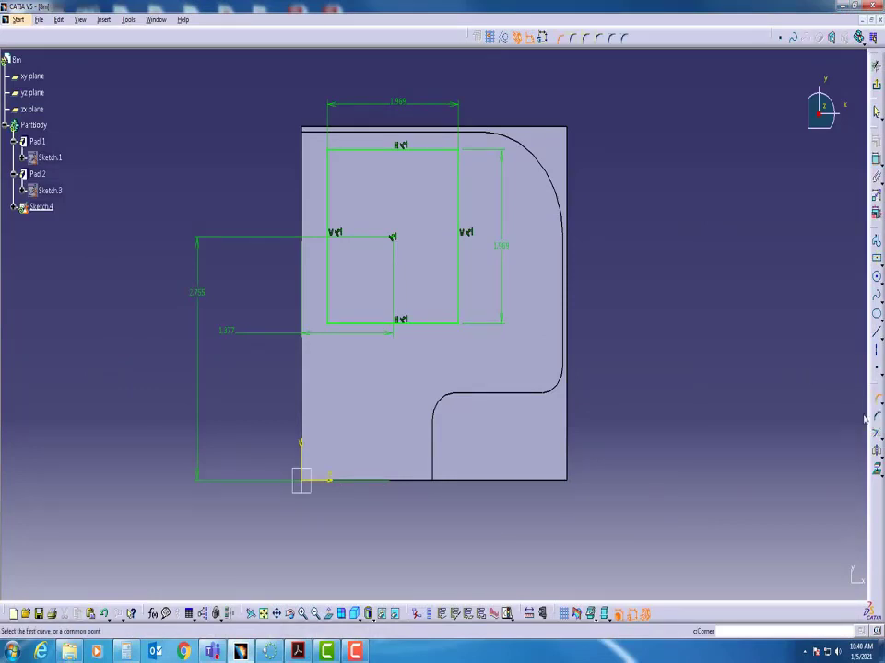
{"action": "left_click", "coordinate": [427, 150]}
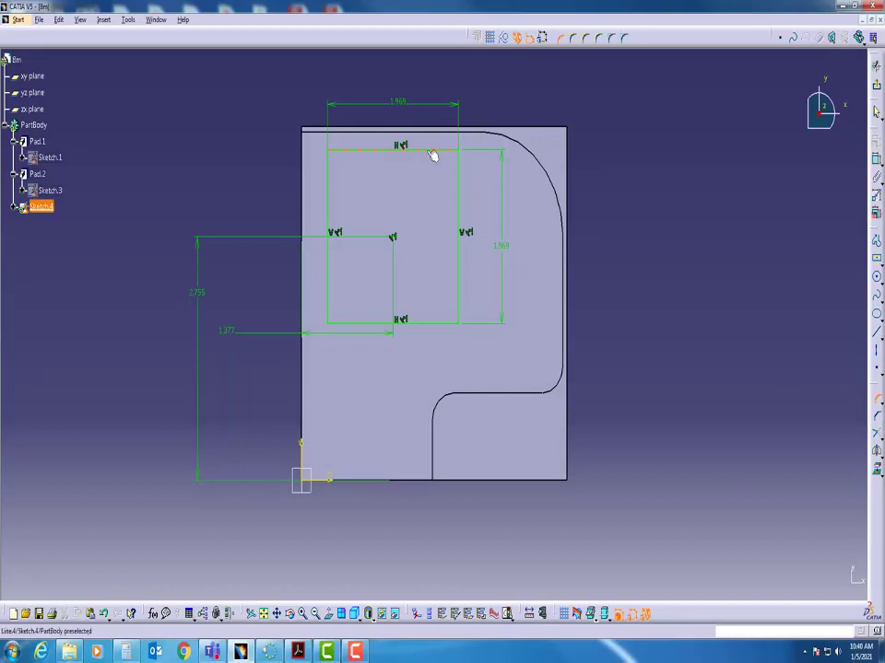
{"action": "left_click", "coordinate": [460, 196]}
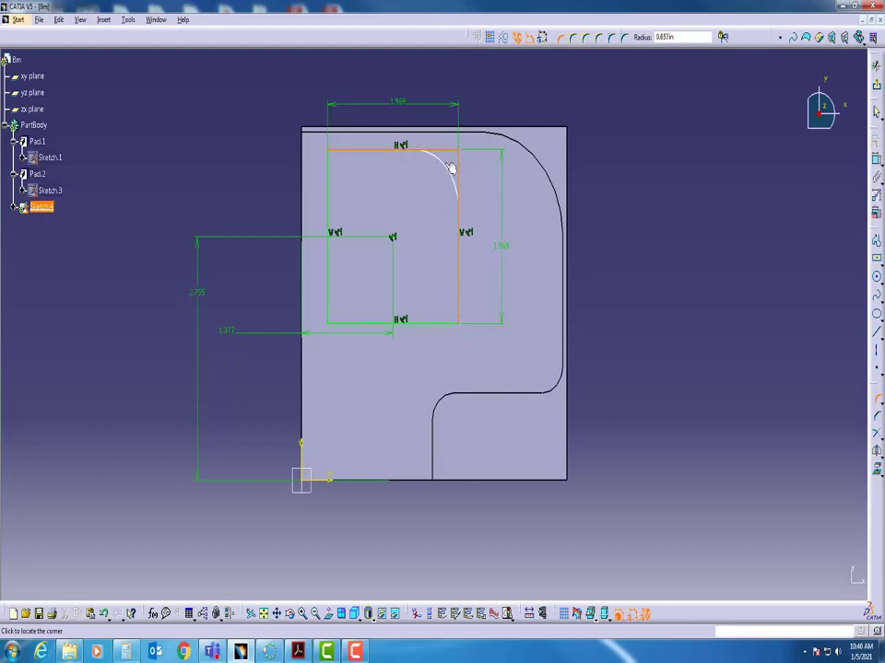
{"action": "left_click", "coordinate": [452, 173]}
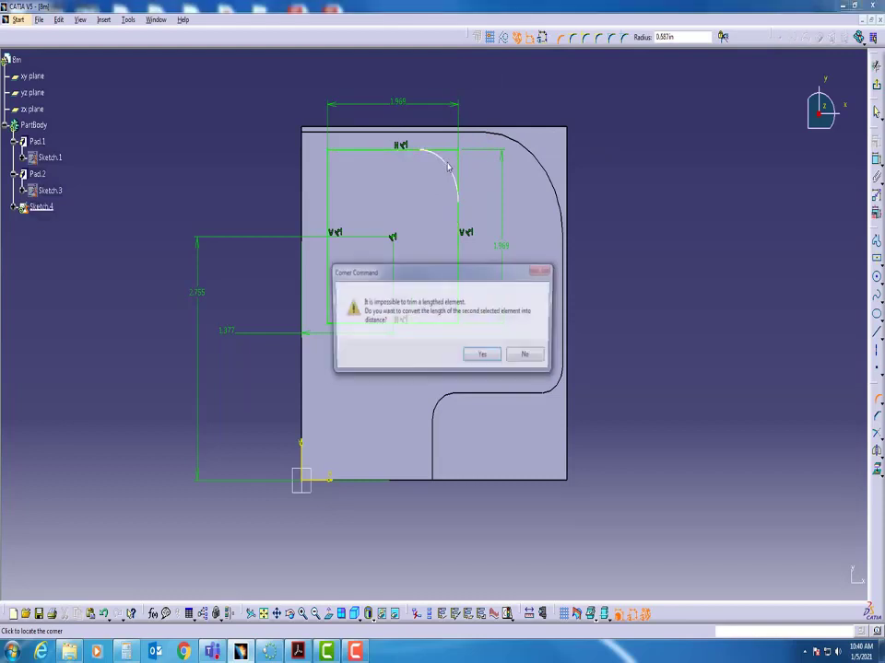
{"action": "left_click", "coordinate": [483, 357]}
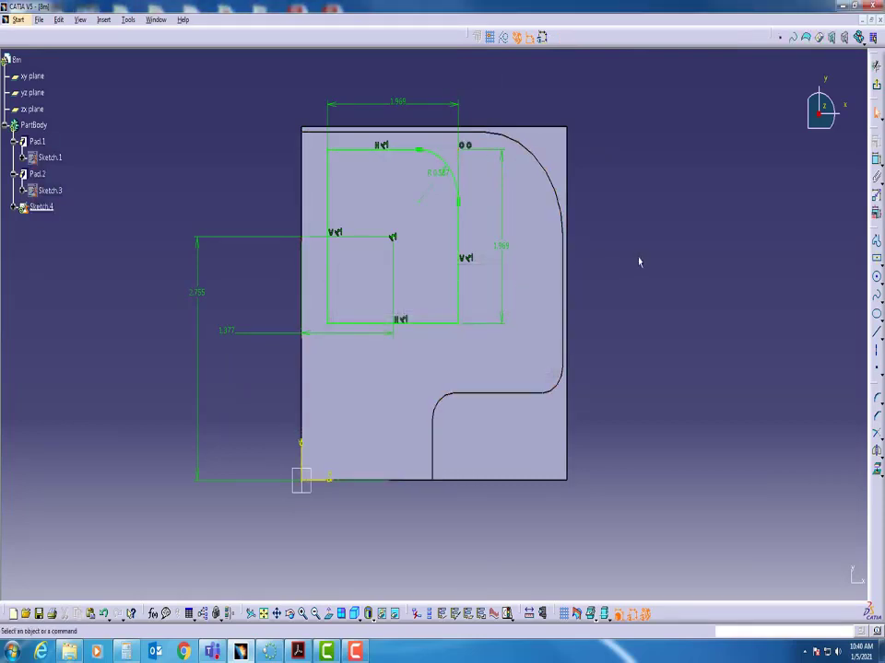
Step: Set the radius of the pocket sketch's rounded corner to 0.3125 in
{"action": "double_click", "coordinate": [438, 174]}
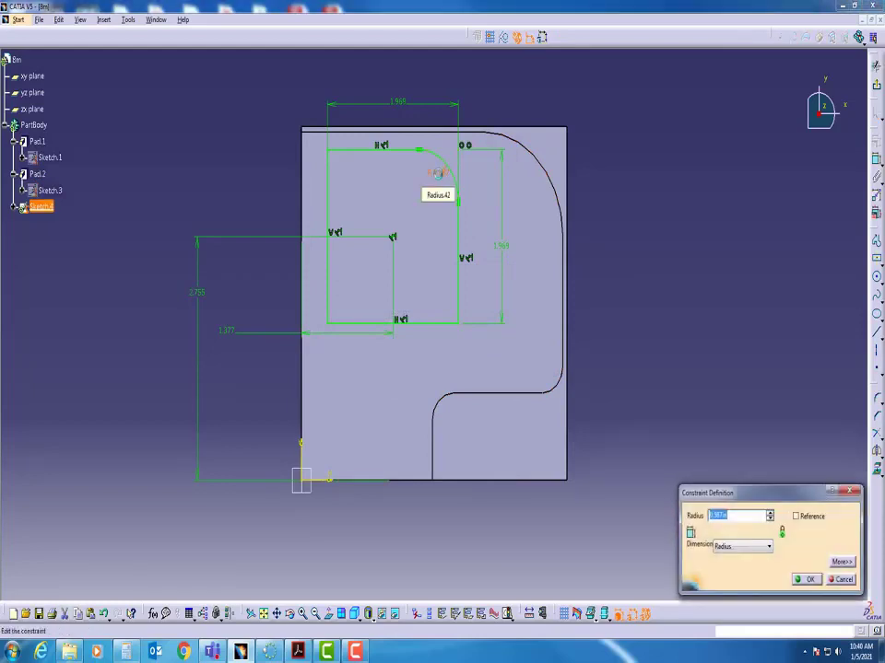
{"action": "key", "text": "BackSpace"}
{"action": "type", "text": ".3125"}
{"action": "key", "text": "Return"}
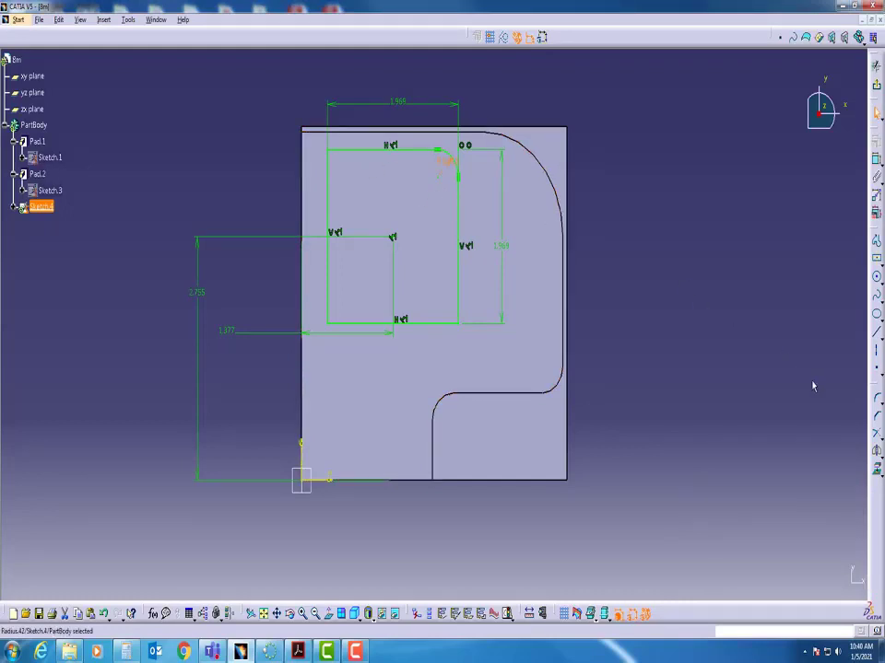
Step: Undo the corner rounding to restore the pocket rectangle's sharp upper right corner
{"action": "left_click", "coordinate": [443, 162]}
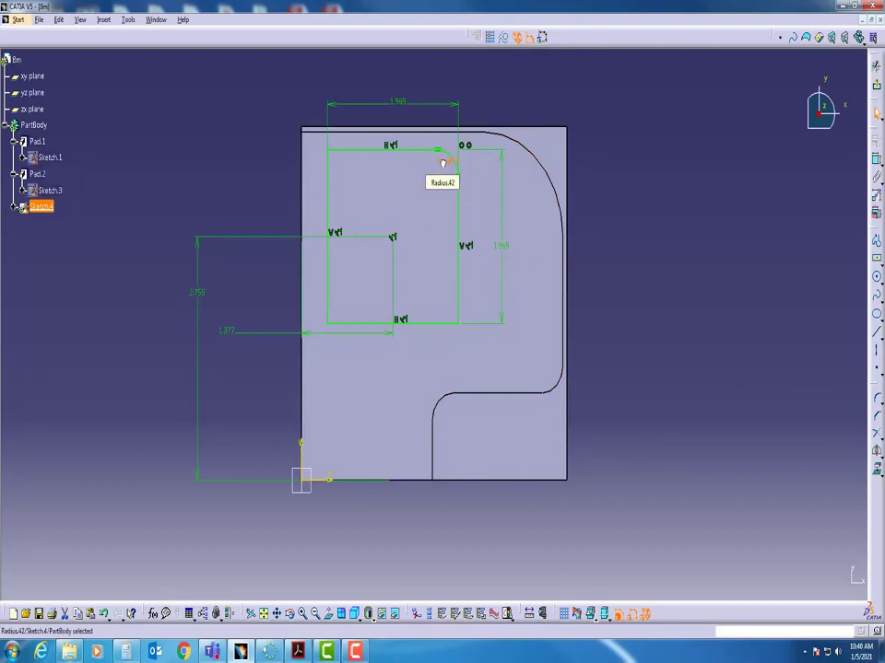
{"action": "key", "text": "Escape"}
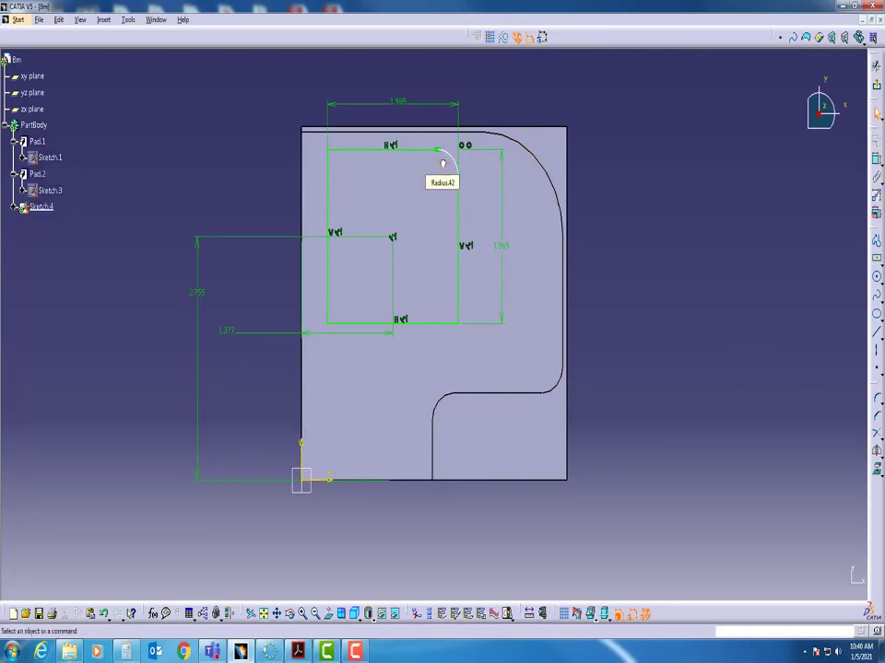
{"action": "key", "text": "ctrl+z"}
{"action": "key", "text": "ctrl+z"}
{"action": "key", "text": "ctrl+z"}
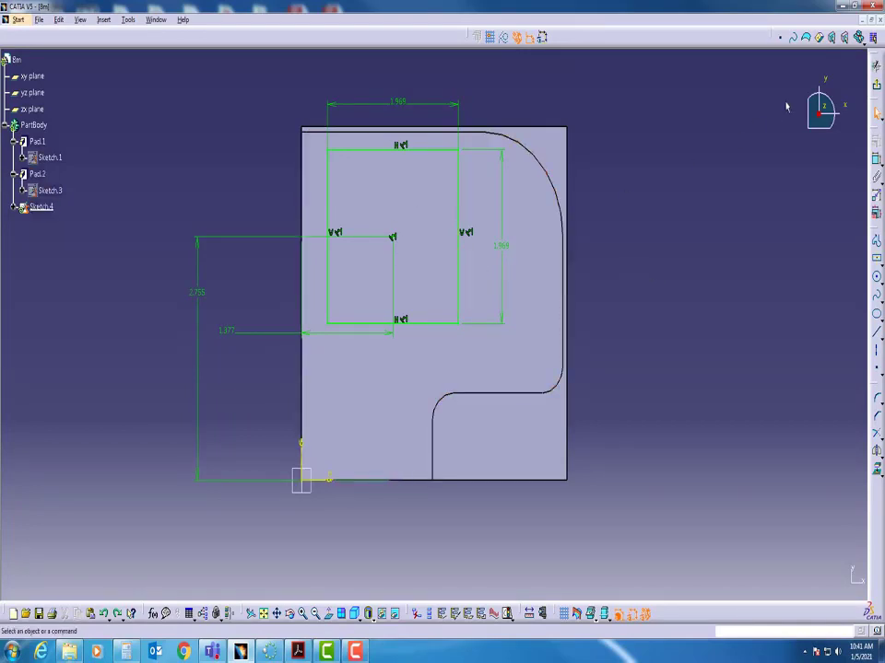
Step: Exit the sketch and try to cut a 0.15 in deep pocket from the rectangle sketch
{"action": "left_click", "coordinate": [876, 89]}
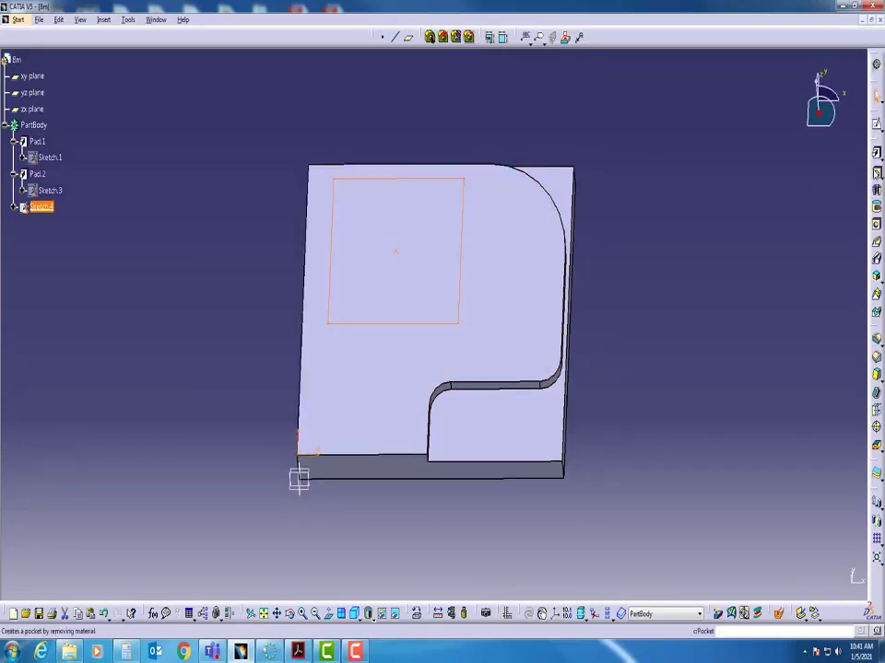
{"action": "left_click", "coordinate": [875, 173]}
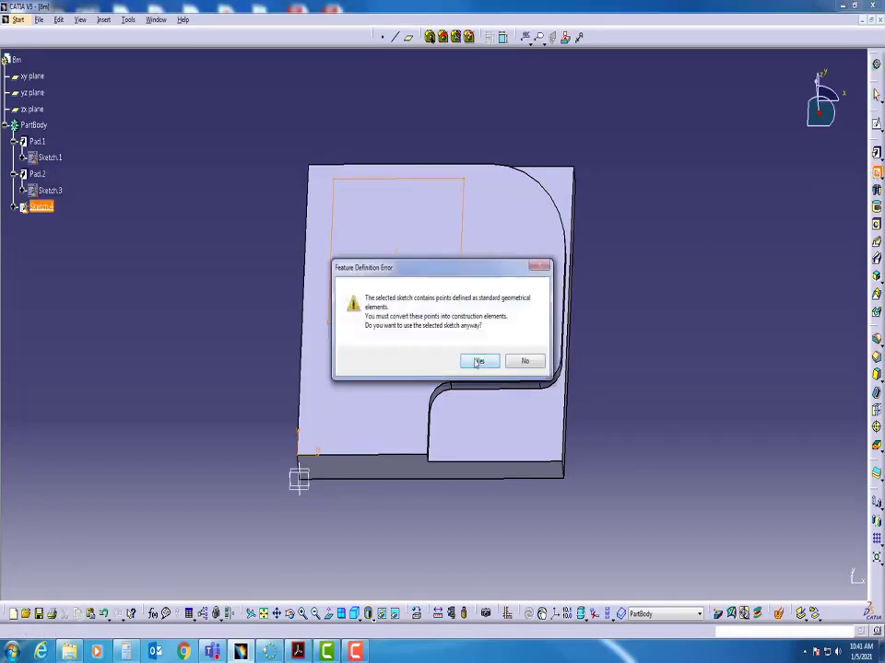
{"action": "left_click", "coordinate": [477, 361]}
{"action": "middle_click_drag", "start_coordinate": [362, 408], "coordinate": [460, 348]}
{"action": "left_click", "coordinate": [640, 536]}
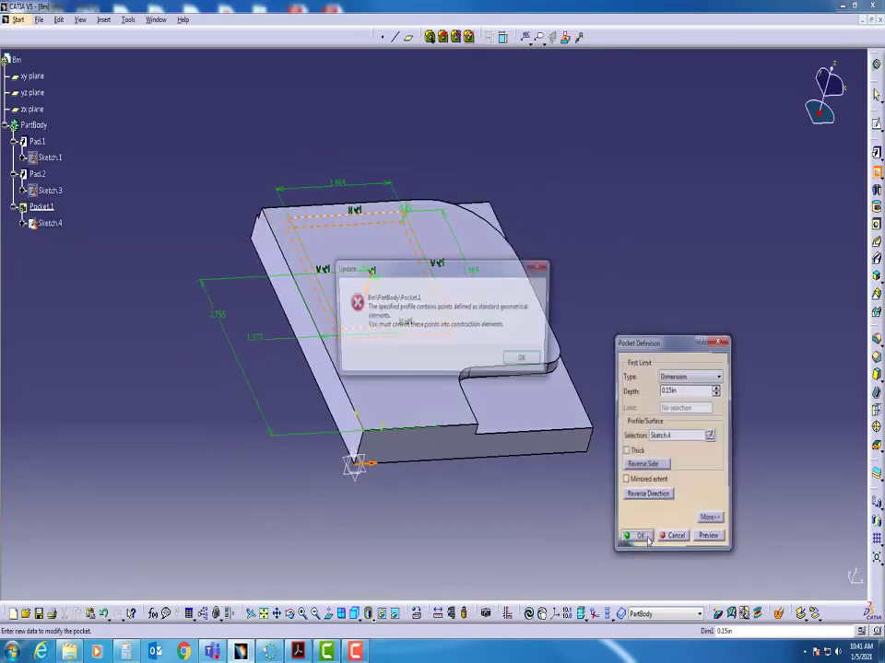
{"action": "left_click", "coordinate": [526, 361]}
{"action": "left_click", "coordinate": [675, 537]}
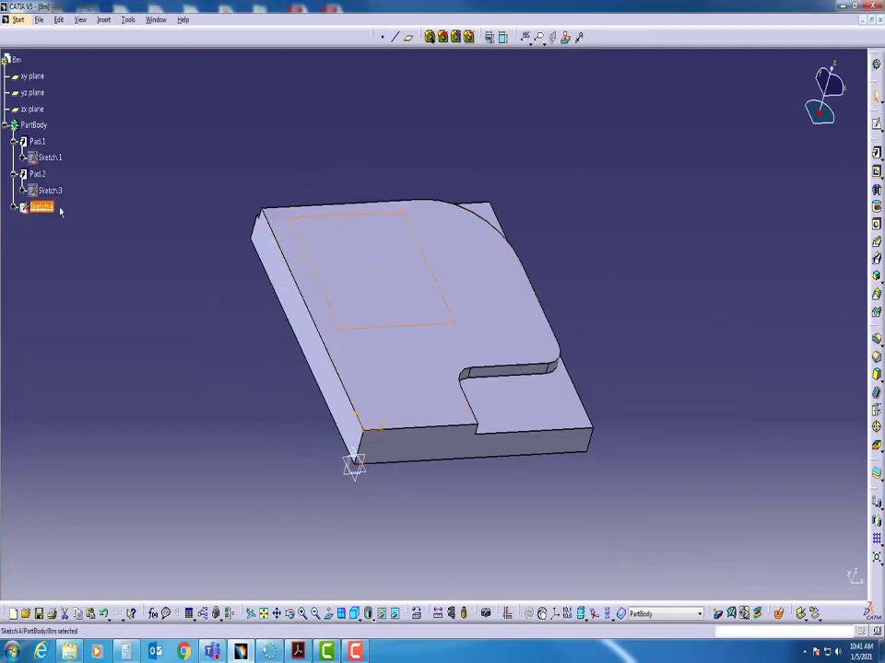
Step: Reopen the pocket sketch and convert its center point into a construction element
{"action": "left_click", "coordinate": [874, 128]}
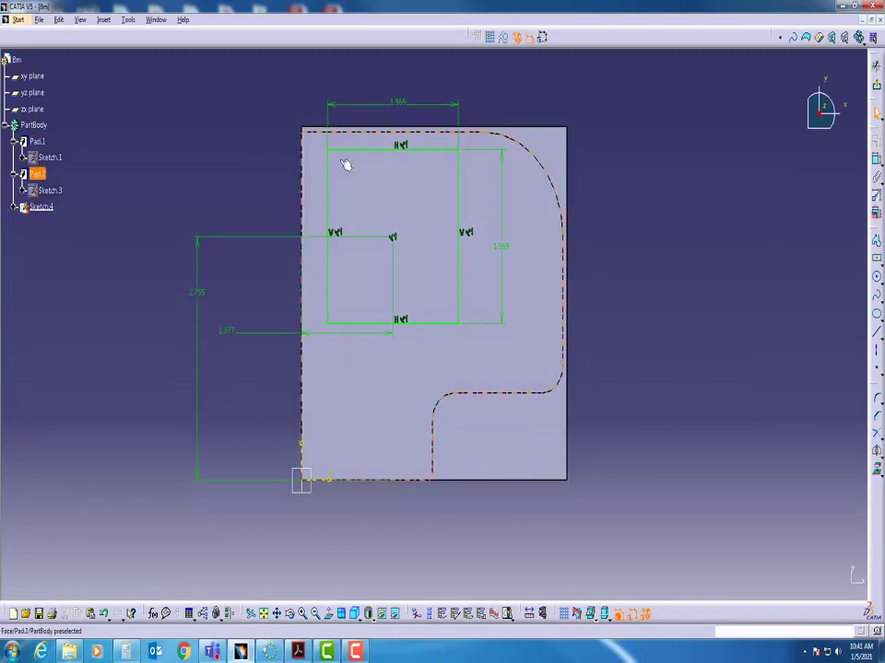
{"action": "left_click", "coordinate": [594, 245]}
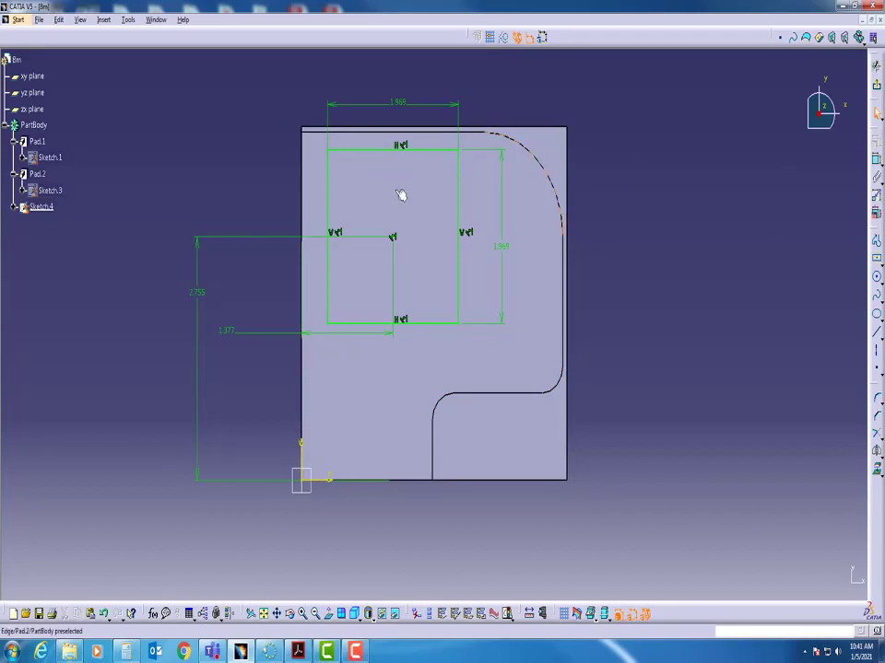
{"action": "left_click", "coordinate": [394, 239]}
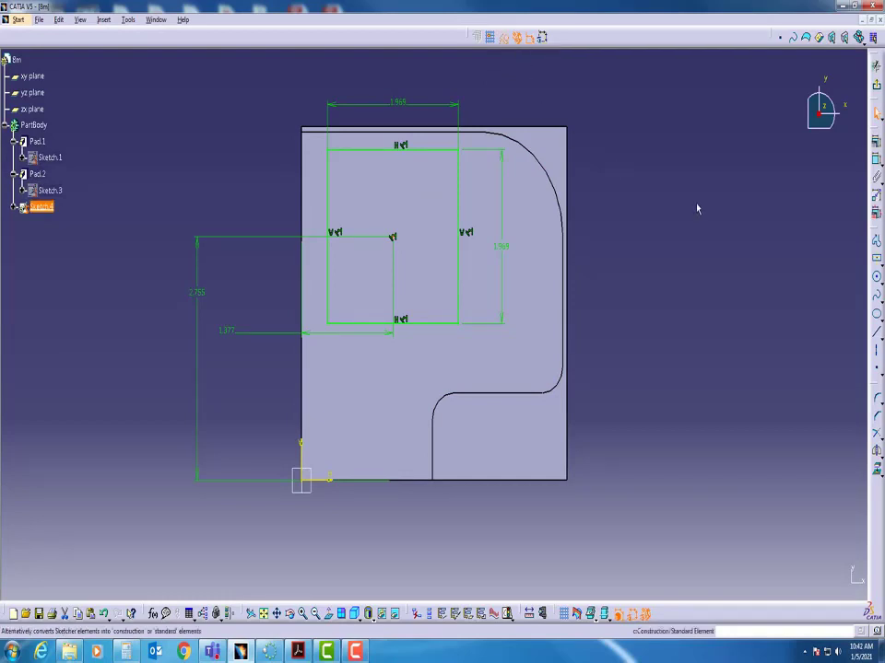
Step: Toggle the rectangle's upper line to a construction element and back to a standard one
{"action": "left_click", "coordinate": [442, 149]}
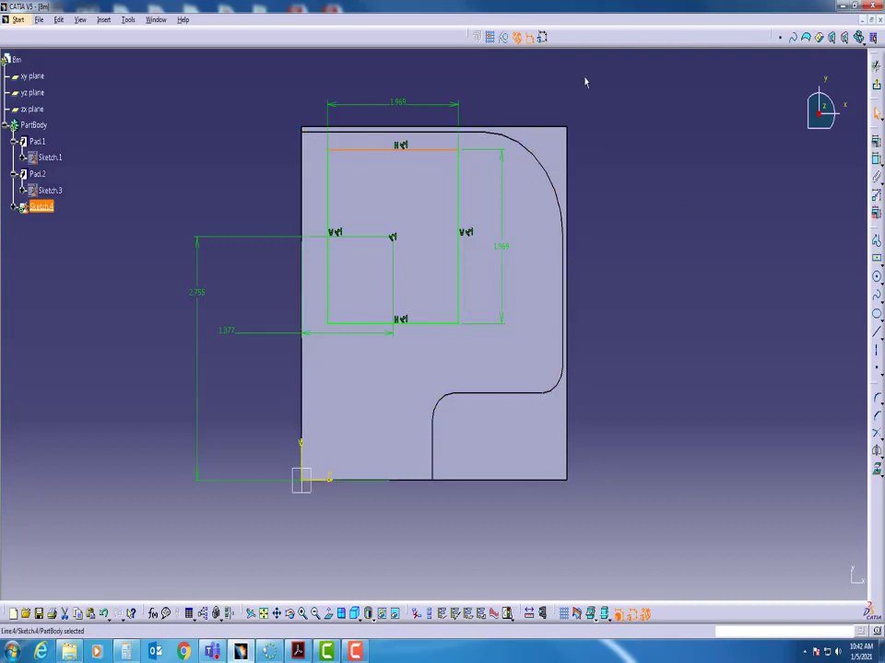
{"action": "left_click", "coordinate": [504, 38]}
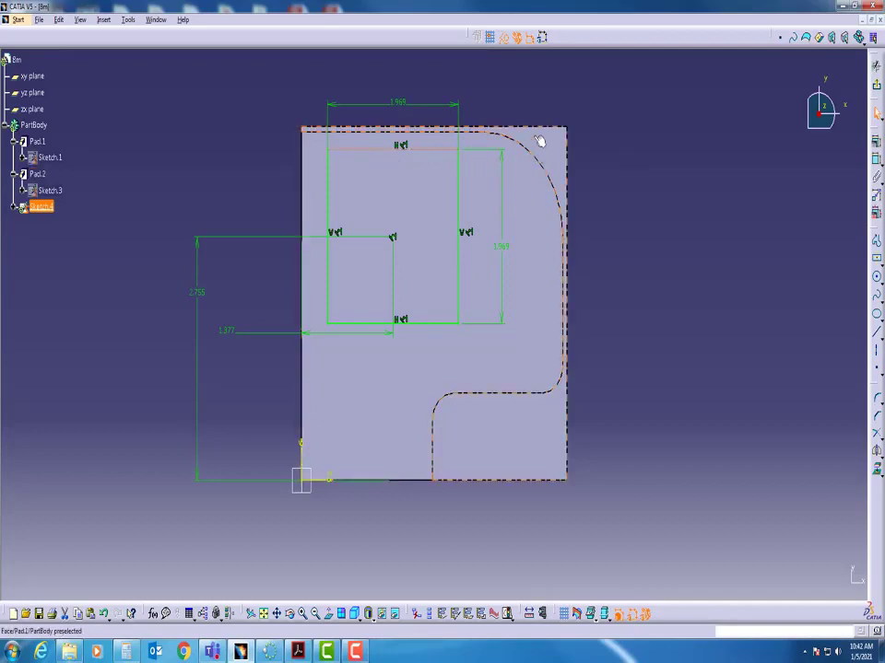
{"action": "left_click", "coordinate": [693, 231]}
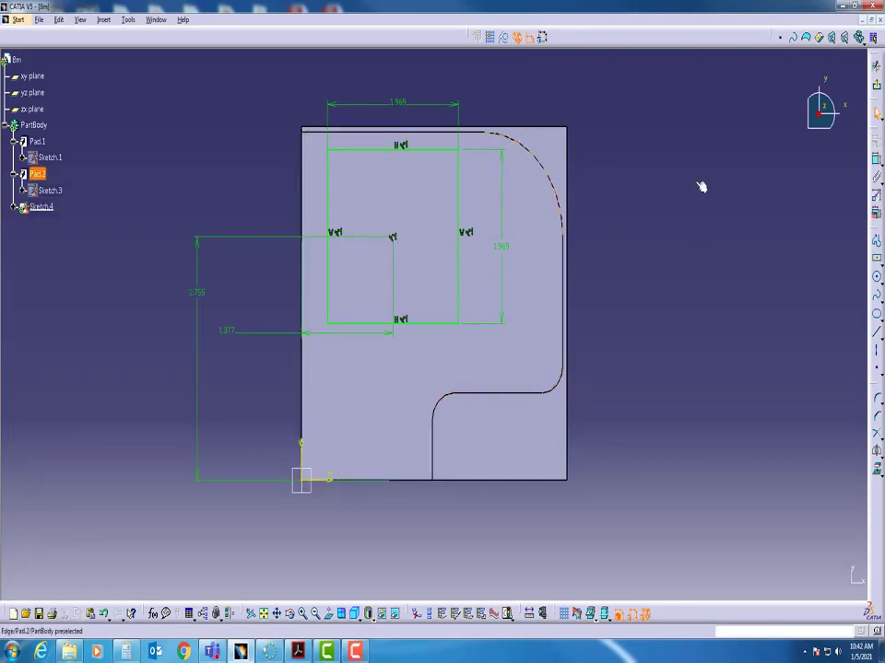
Step: Exit the sketch and preview a pocket cut from the square sketch into the raised profile
{"action": "left_click", "coordinate": [876, 87]}
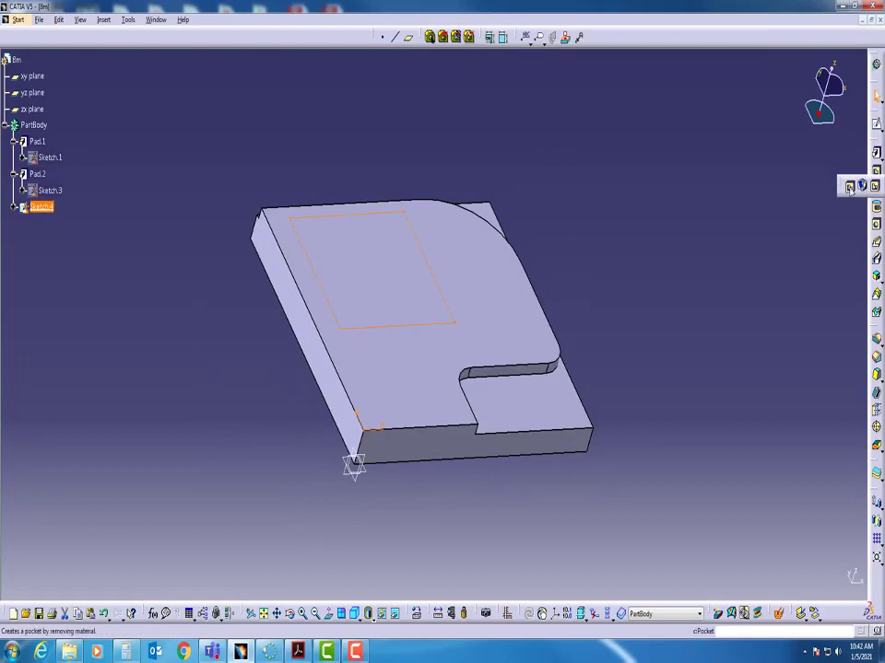
{"action": "left_click", "coordinate": [876, 171]}
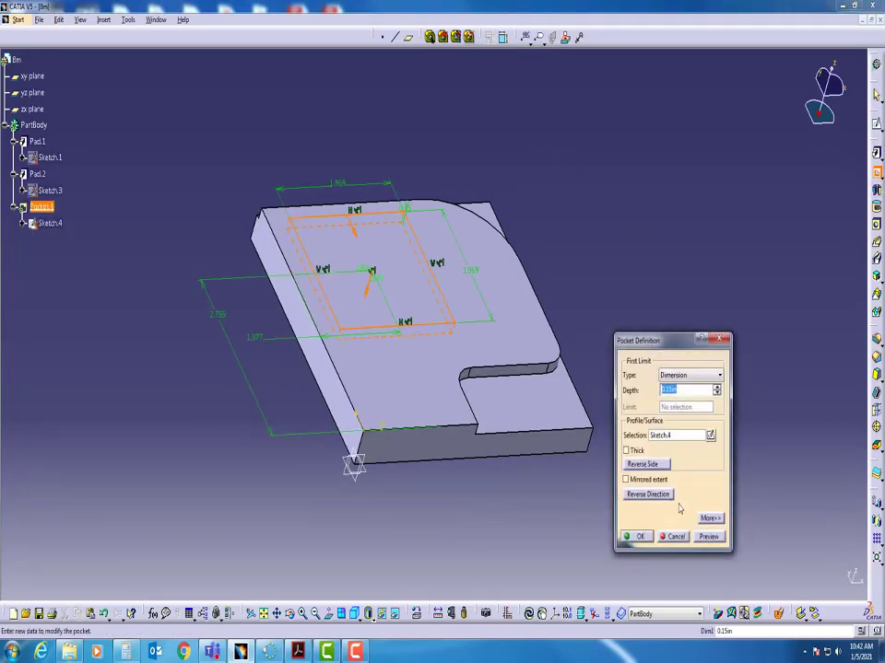
{"action": "left_click", "coordinate": [709, 537]}
{"action": "middle_click_drag", "start_coordinate": [414, 344], "coordinate": [343, 266]}
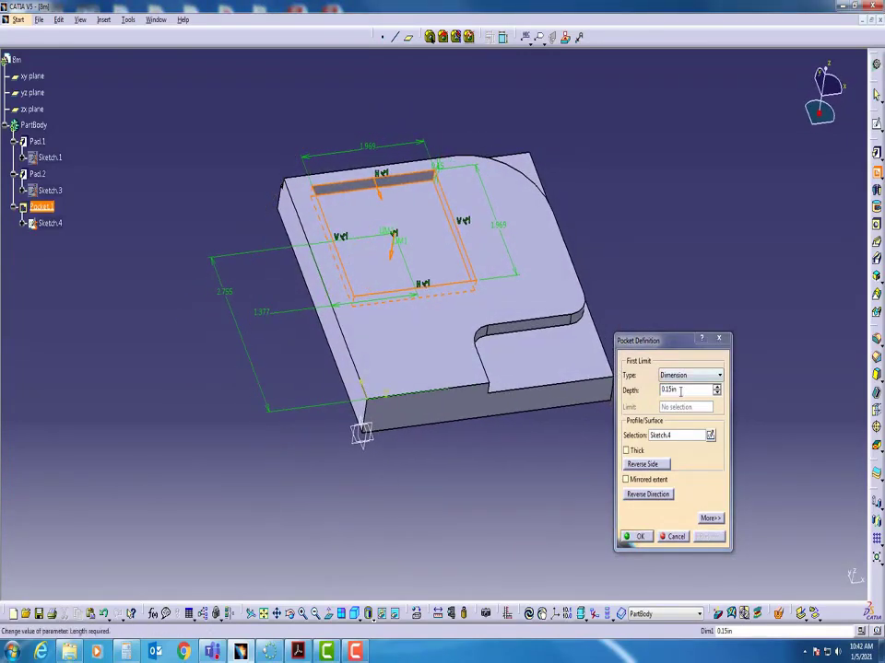
Step: Check the pocket depth in the PDF drawing, and finish the pocket with a depth of 0.196 in
{"action": "left_click", "coordinate": [296, 653]}
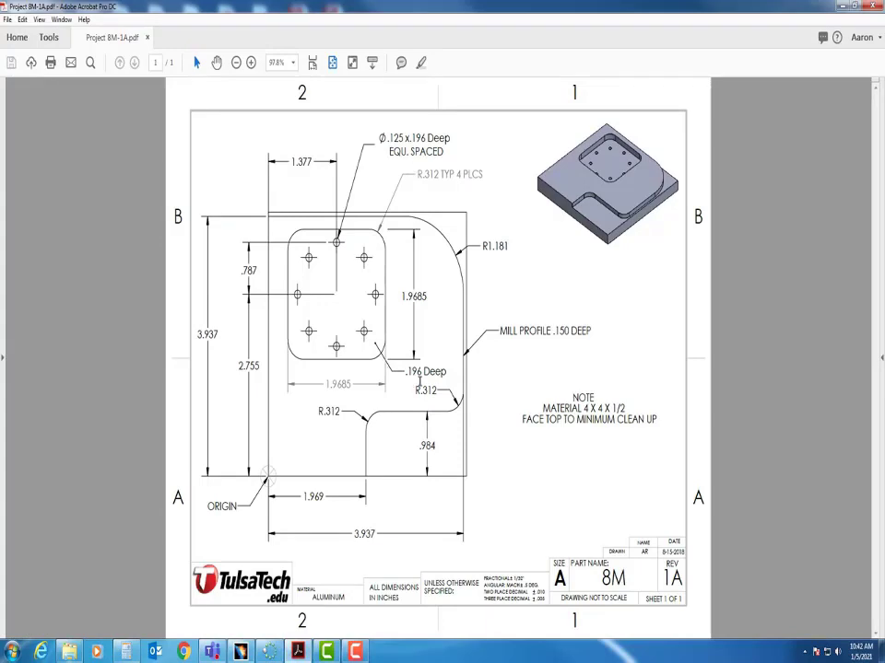
{"action": "key", "text": "alt+Tab"}
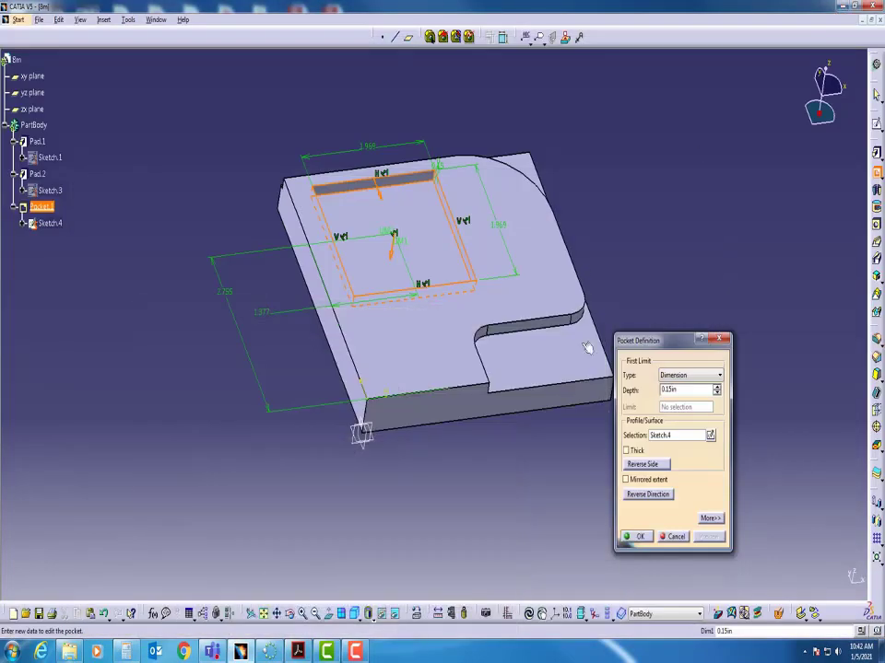
{"action": "double_click", "coordinate": [682, 390]}
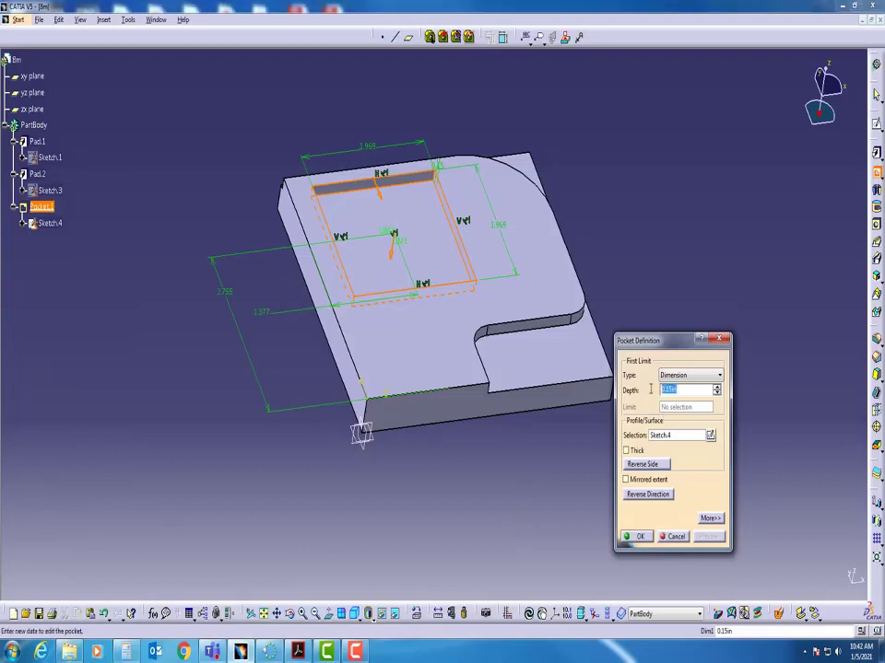
{"action": "key", "text": "BackSpace"}
{"action": "key", "text": "Return"}
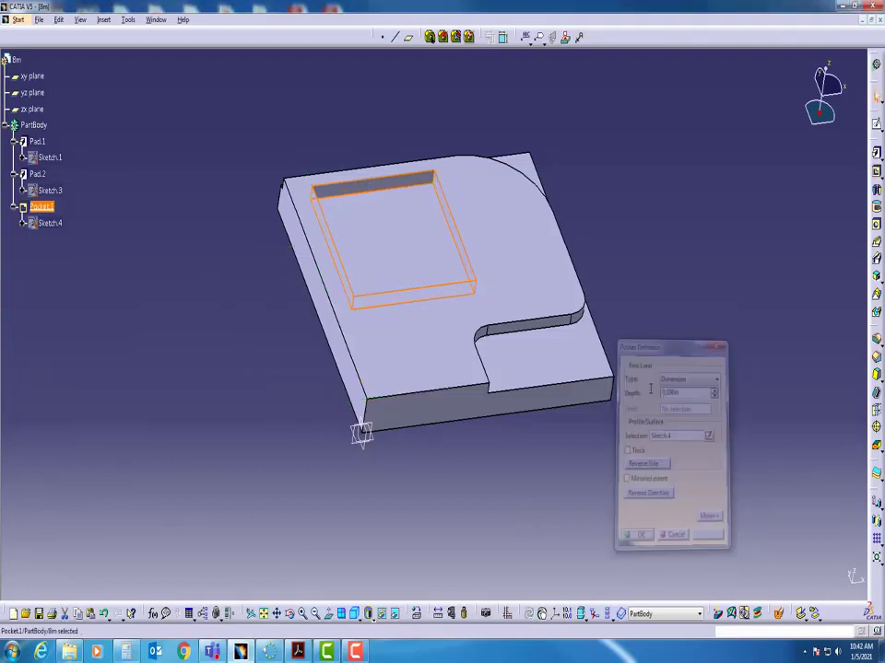
{"action": "left_click", "coordinate": [705, 278]}
Step: Round the pocket's upper right vertical corner edge with a 0.312 in constant-radius edge fillet
{"action": "left_click", "coordinate": [430, 302]}
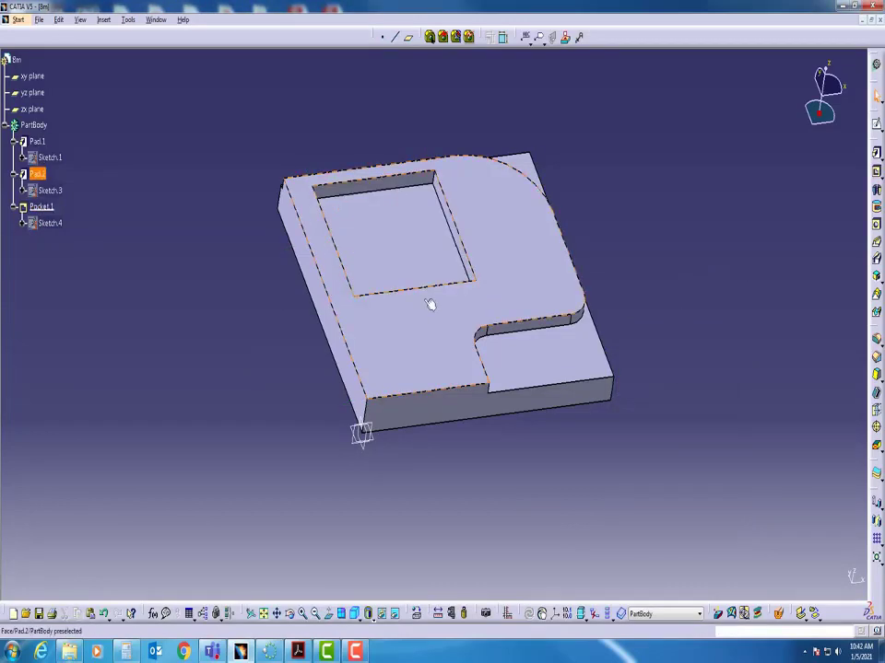
{"action": "middle_click_drag", "start_coordinate": [430, 303], "coordinate": [478, 336]}
{"action": "left_click", "coordinate": [460, 162]}
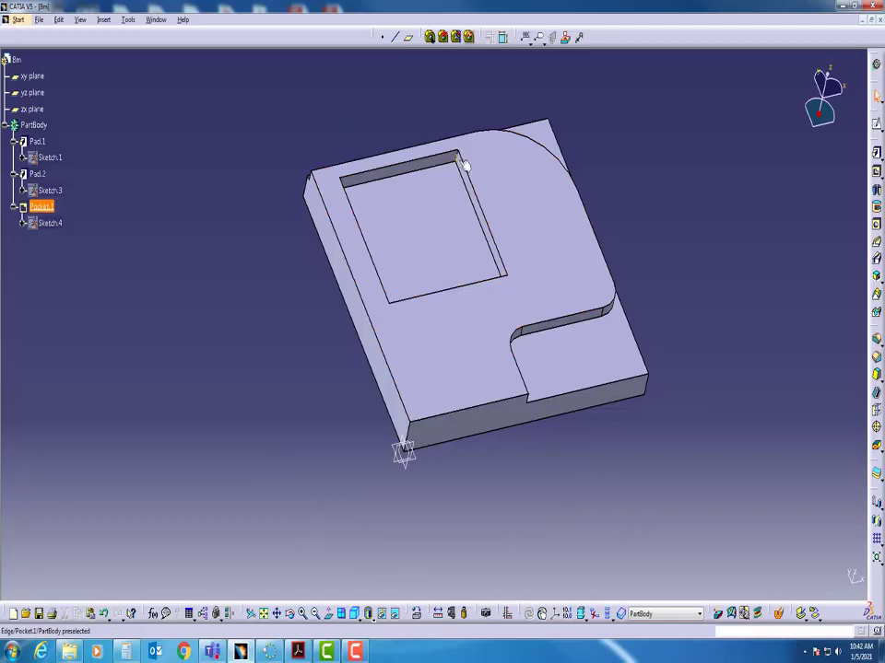
{"action": "left_click", "coordinate": [876, 341]}
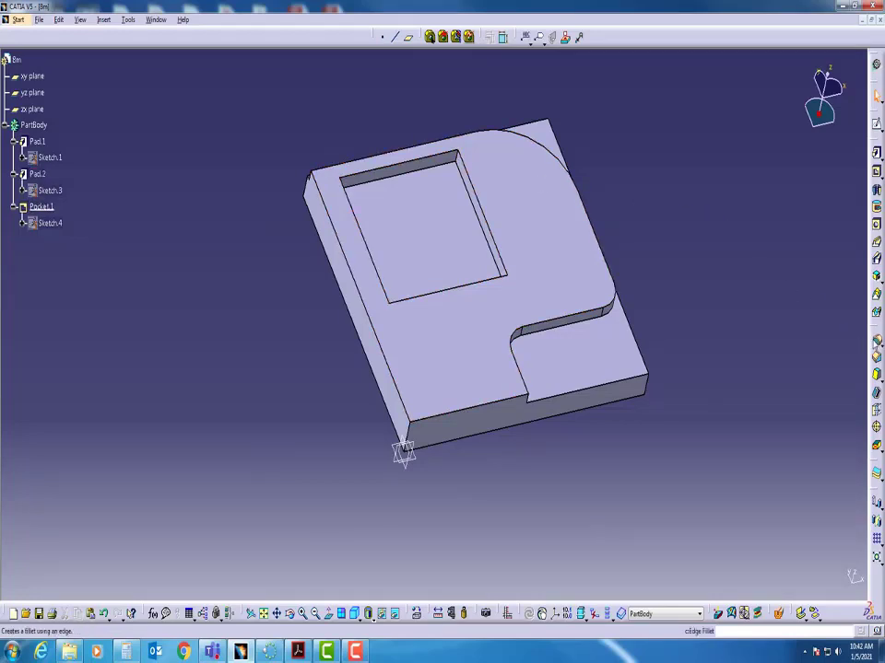
{"action": "left_click", "coordinate": [876, 341]}
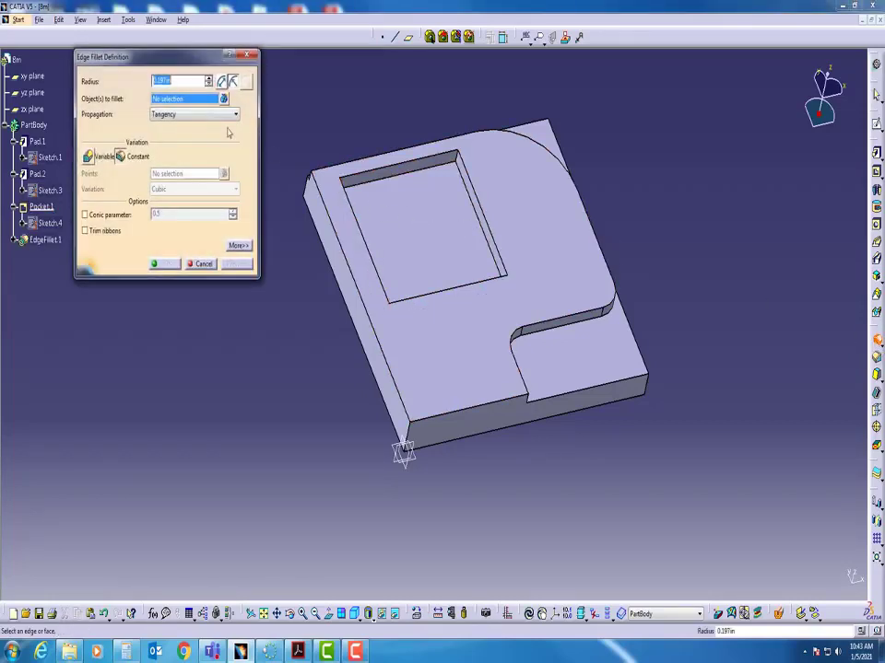
{"action": "key", "text": "BackSpace"}
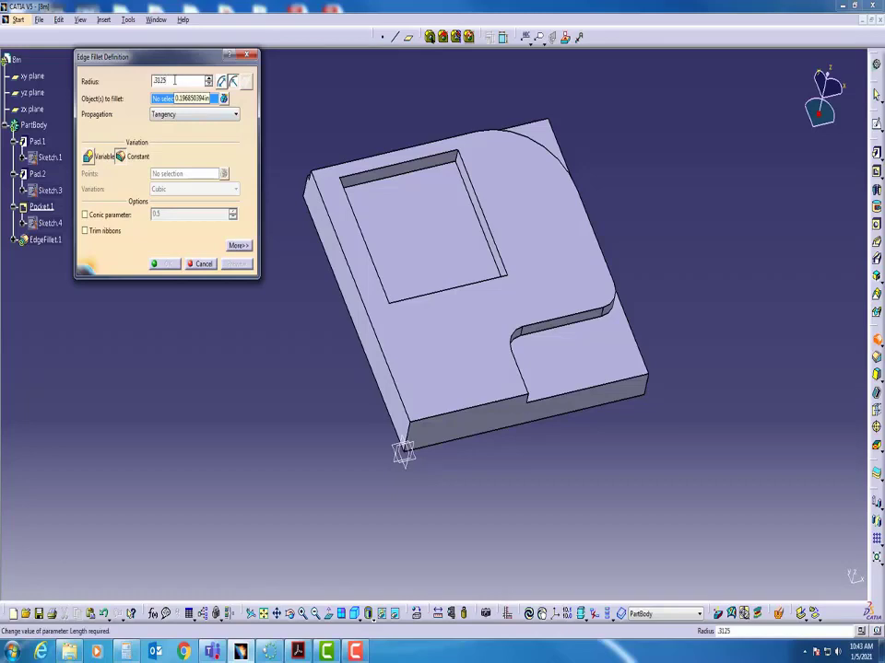
{"action": "type", "text": ".312"}
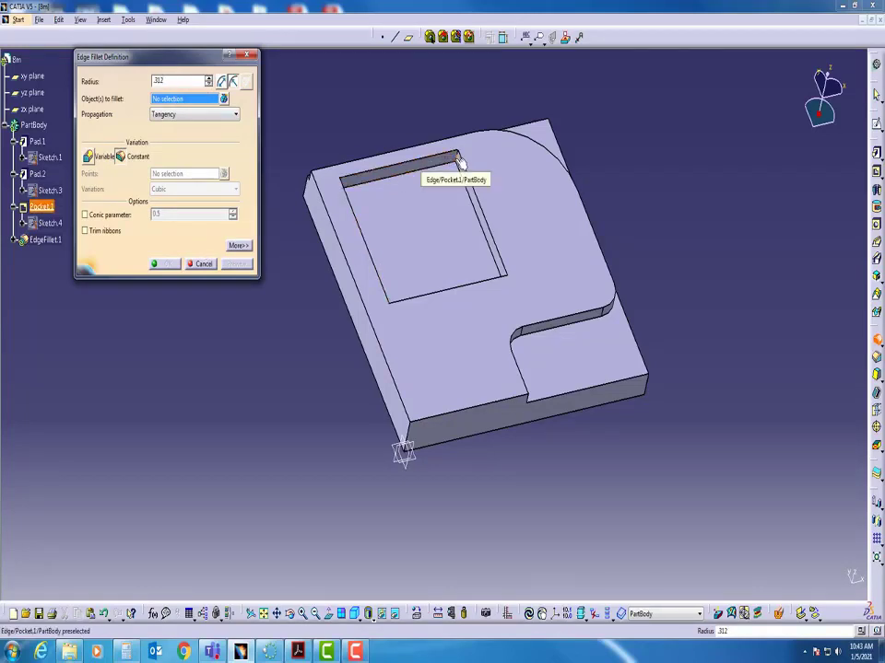
{"action": "middle_click_drag", "start_coordinate": [458, 161], "coordinate": [426, 455]}
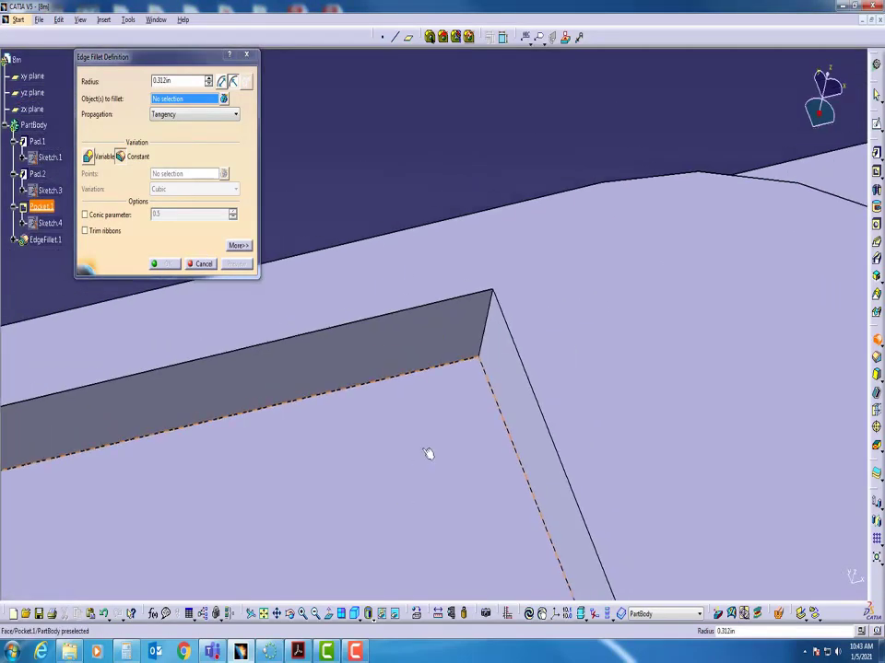
{"action": "left_click", "coordinate": [489, 334]}
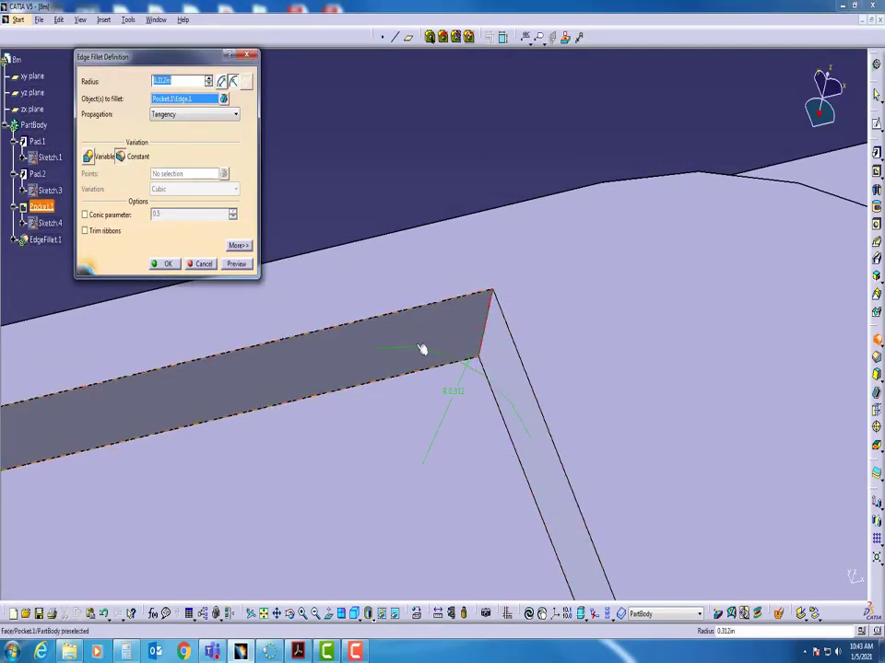
{"action": "left_click", "coordinate": [238, 265]}
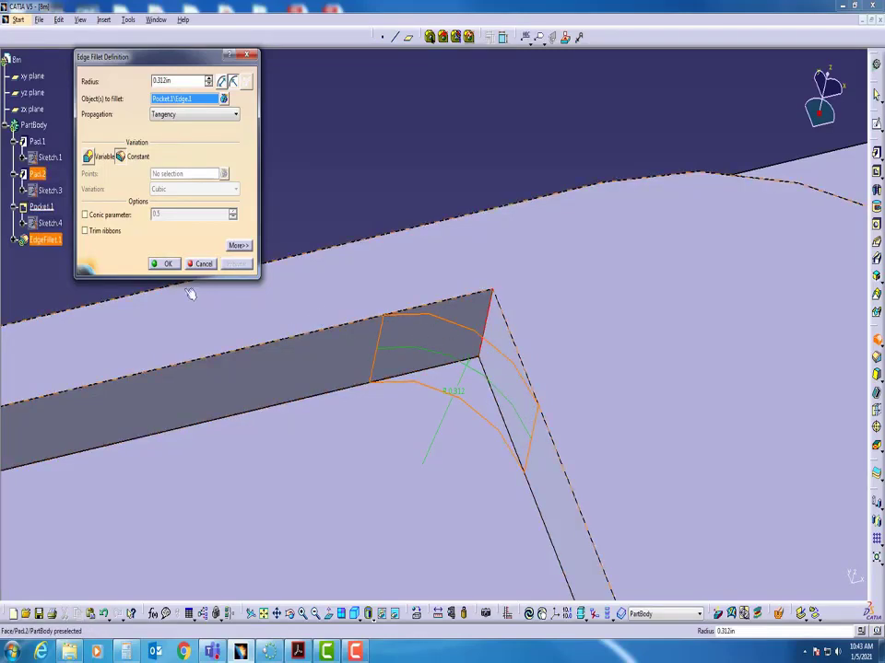
{"action": "left_click", "coordinate": [163, 264]}
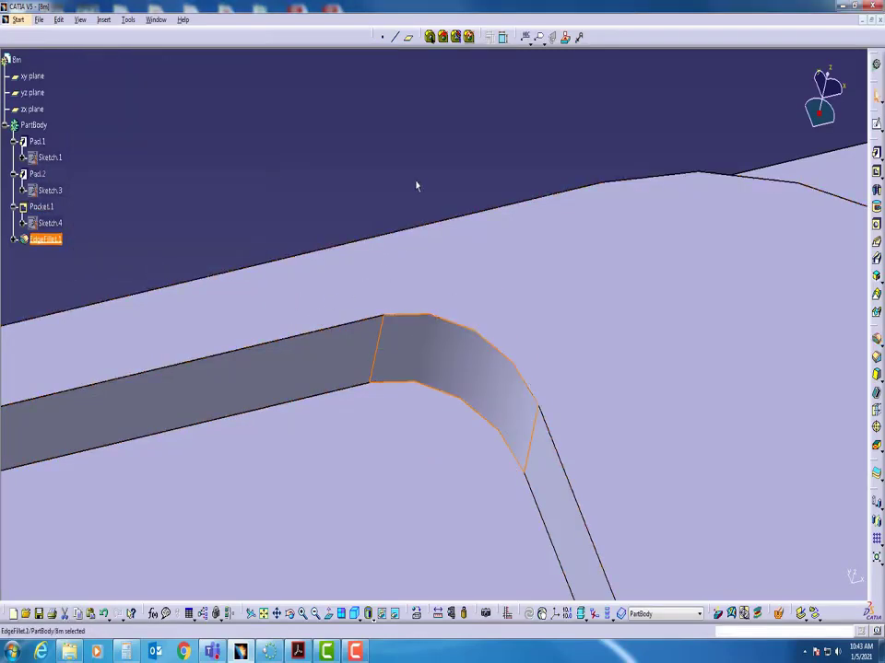
Step: Reopen the pocket corner fillet, add the pocket's upper left vertical edge and preview it
{"action": "middle_click_drag", "start_coordinate": [417, 183], "coordinate": [418, 320]}
{"action": "middle_click_drag", "start_coordinate": [438, 451], "coordinate": [296, 389]}
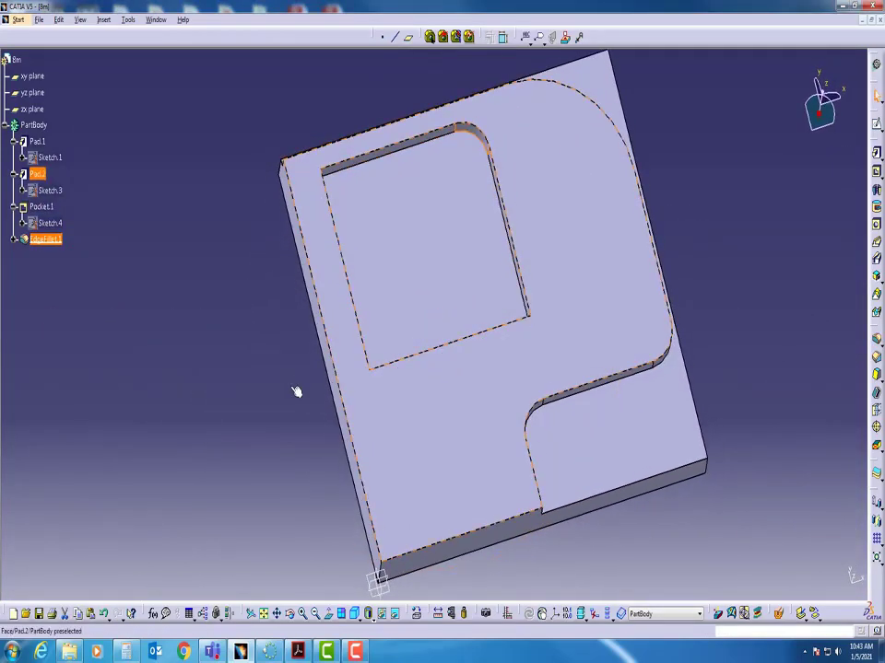
{"action": "middle_click_drag", "start_coordinate": [510, 412], "coordinate": [429, 233]}
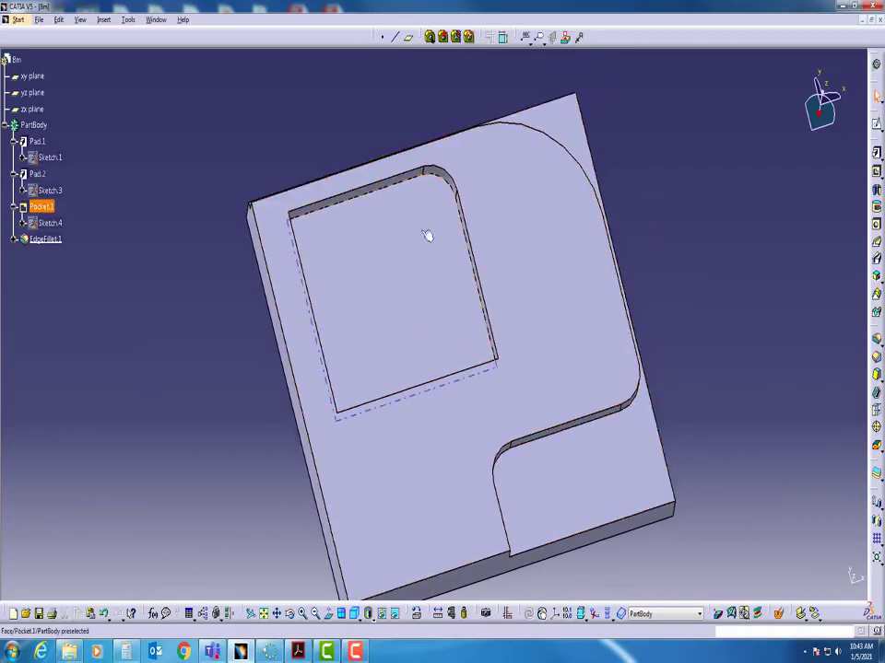
{"action": "middle_click_drag", "start_coordinate": [425, 307], "coordinate": [431, 295]}
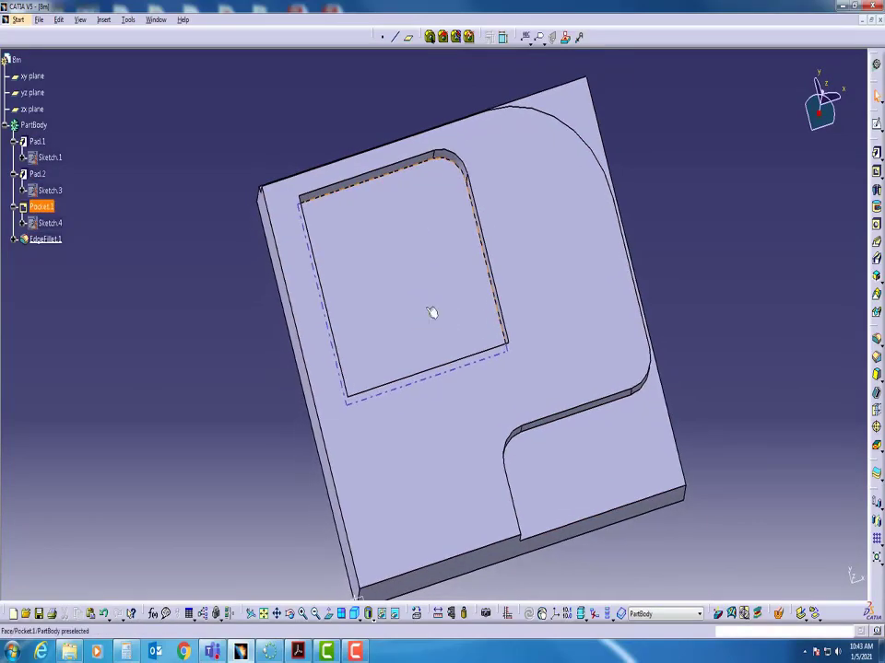
{"action": "double_click", "coordinate": [46, 240]}
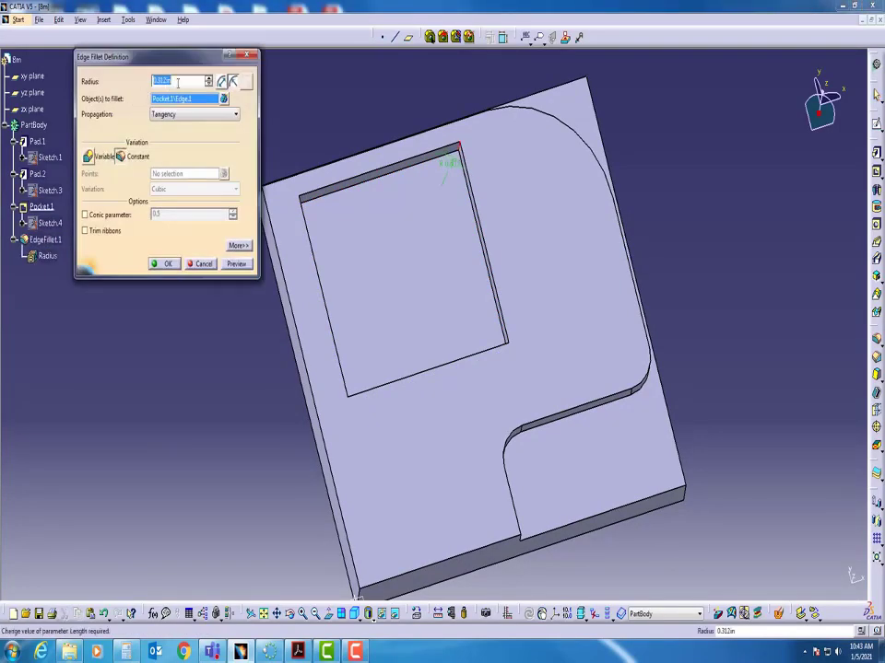
{"action": "middle_click_drag", "start_coordinate": [367, 387], "coordinate": [488, 479]}
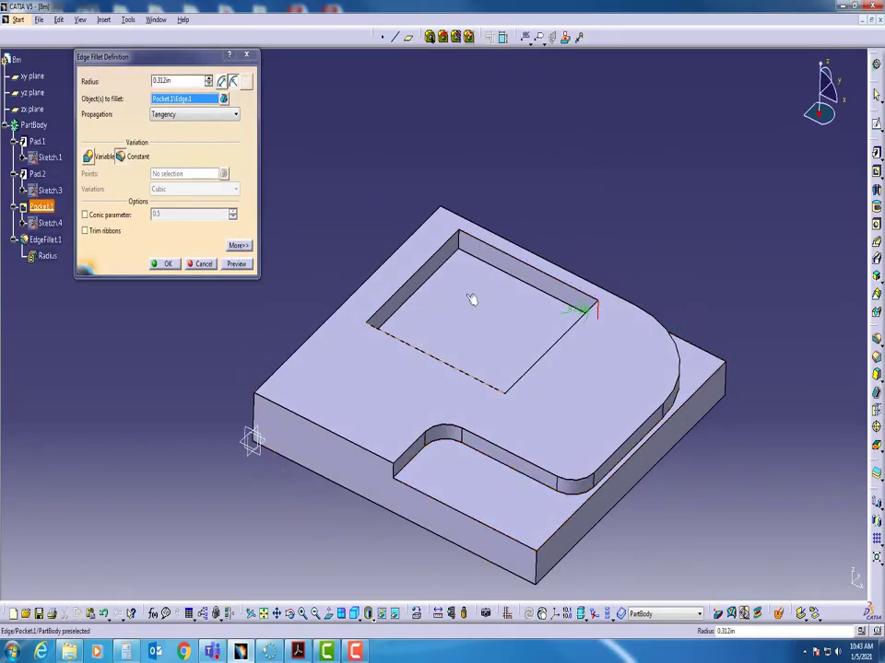
{"action": "left_click", "coordinate": [461, 243]}
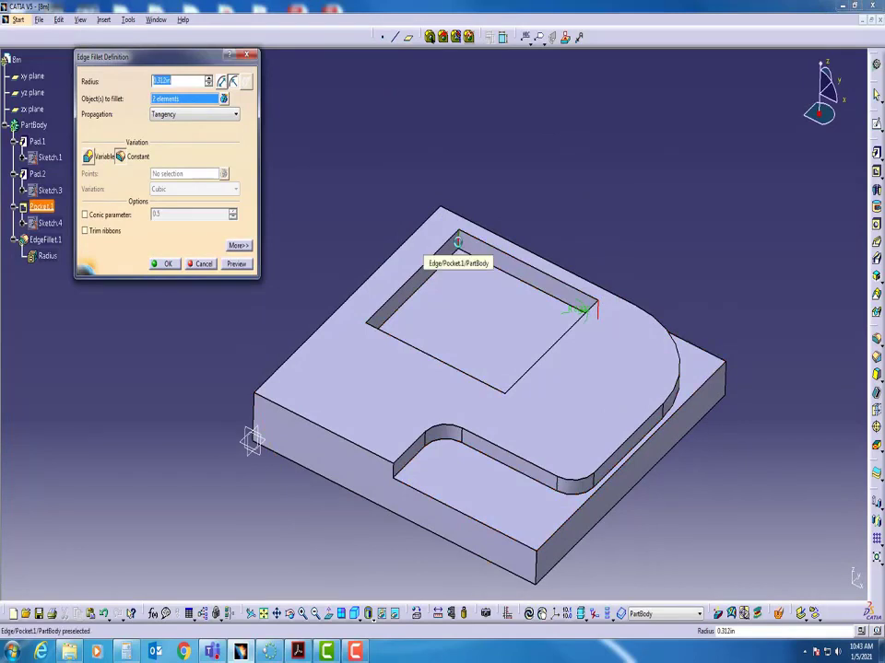
{"action": "left_click", "coordinate": [237, 263]}
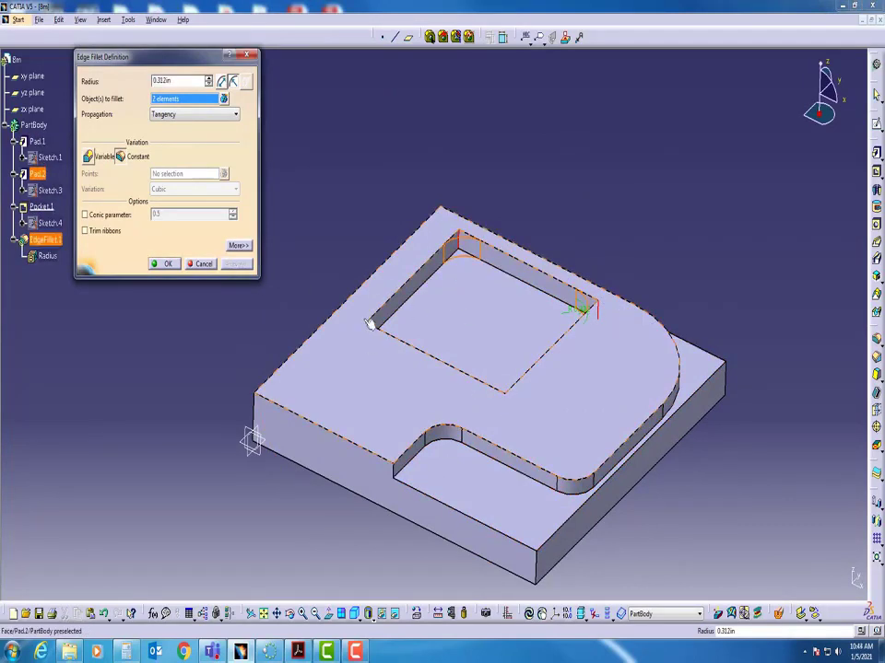
Step: Add the pocket's two lower vertical corner edges to the 0.312 in fillet and apply it
{"action": "middle_click_drag", "start_coordinate": [495, 454], "coordinate": [539, 370]}
{"action": "middle_click_drag", "start_coordinate": [658, 466], "coordinate": [419, 496]}
{"action": "middle_click_drag", "start_coordinate": [458, 309], "coordinate": [332, 302]}
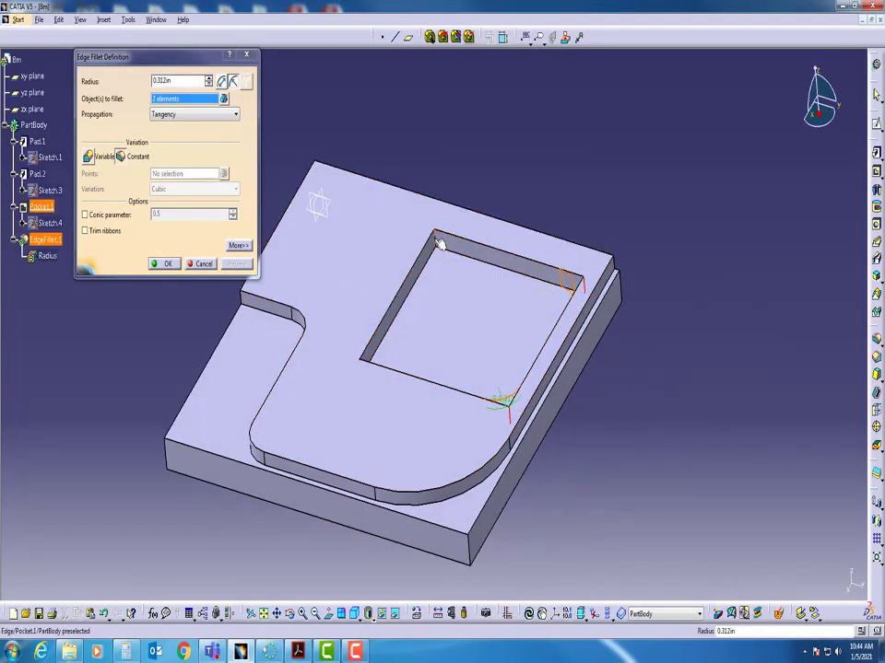
{"action": "left_click", "coordinate": [489, 261]}
{"action": "middle_click_drag", "start_coordinate": [494, 391], "coordinate": [435, 367]}
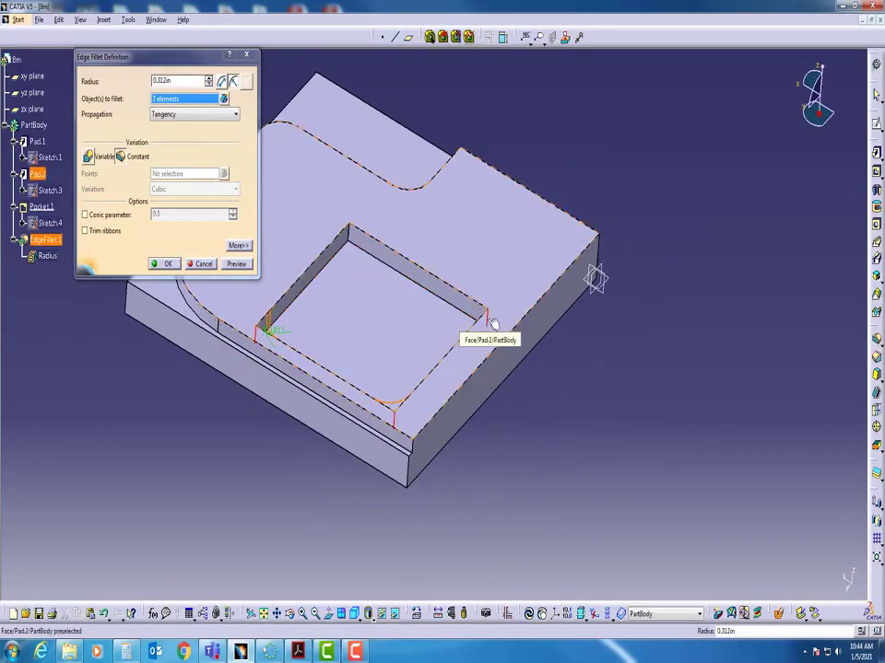
{"action": "left_click", "coordinate": [349, 233]}
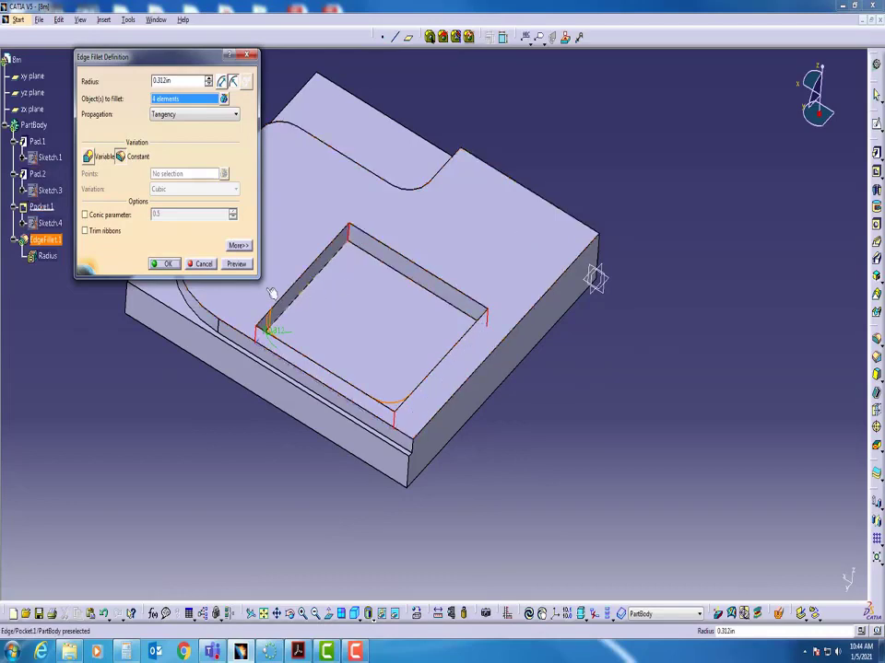
{"action": "left_click", "coordinate": [236, 265]}
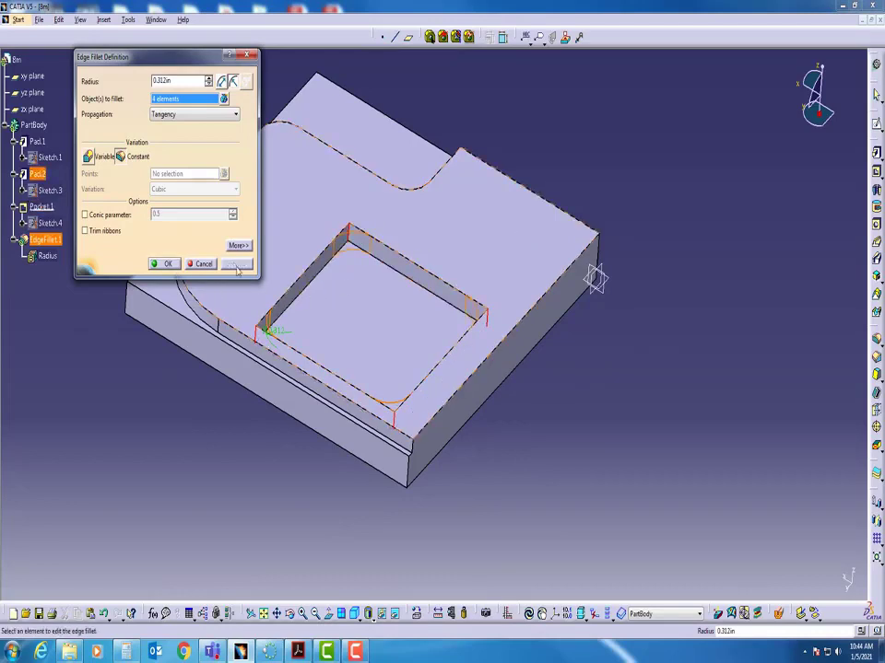
{"action": "left_click", "coordinate": [158, 265]}
Step: Check the hole pattern in the PDF drawing, and sketch a point near the pocket's center on the pocket floor
{"action": "middle_click_drag", "start_coordinate": [217, 389], "coordinate": [634, 394]}
{"action": "middle_click_drag", "start_coordinate": [371, 197], "coordinate": [391, 462]}
{"action": "left_click", "coordinate": [229, 365]}
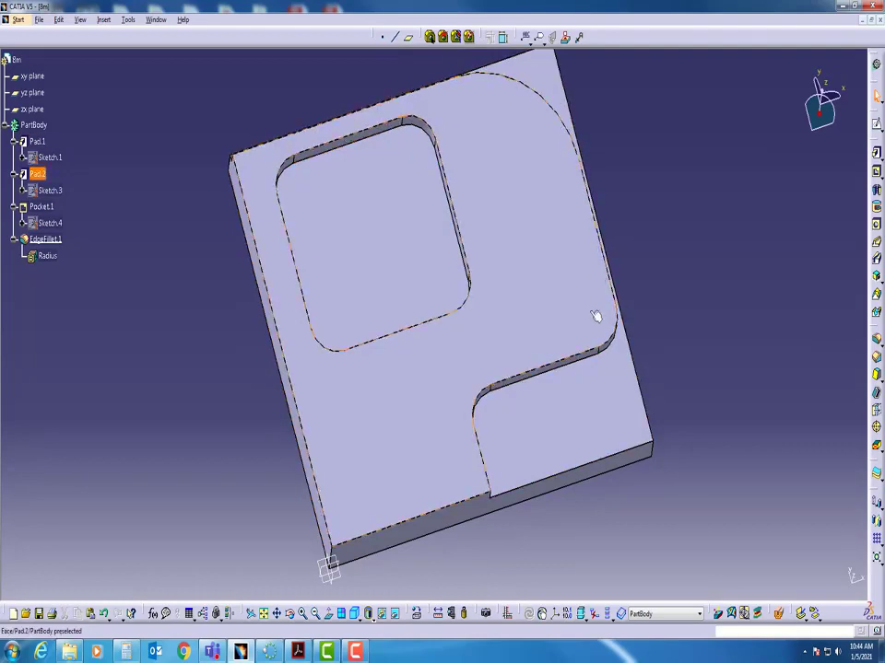
{"action": "mouse_move", "coordinate": [387, 411]}
{"action": "middle_mouse_down"}
{"action": "mouse_move", "coordinate": [365, 406]}
{"action": "mouse_move", "coordinate": [346, 359]}
{"action": "mouse_move", "coordinate": [696, 272]}
{"action": "middle_mouse_up"}
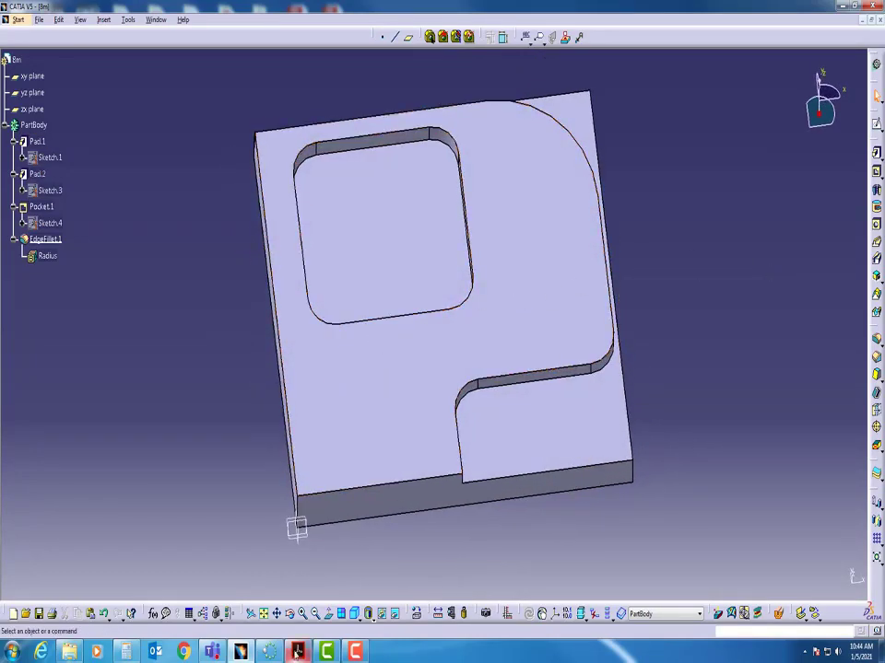
{"action": "key", "text": "alt+Tab"}
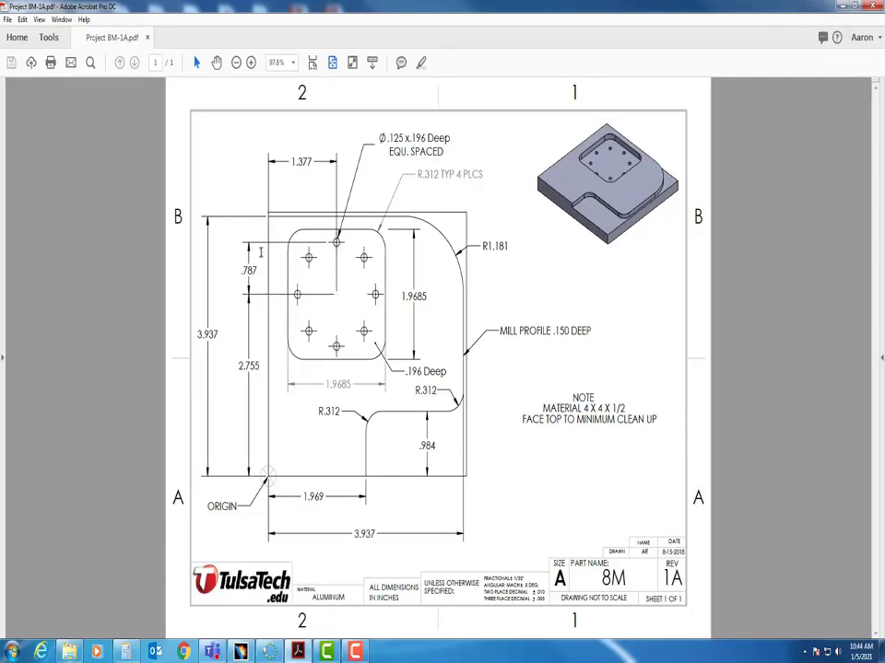
{"action": "left_click", "coordinate": [841, 8]}
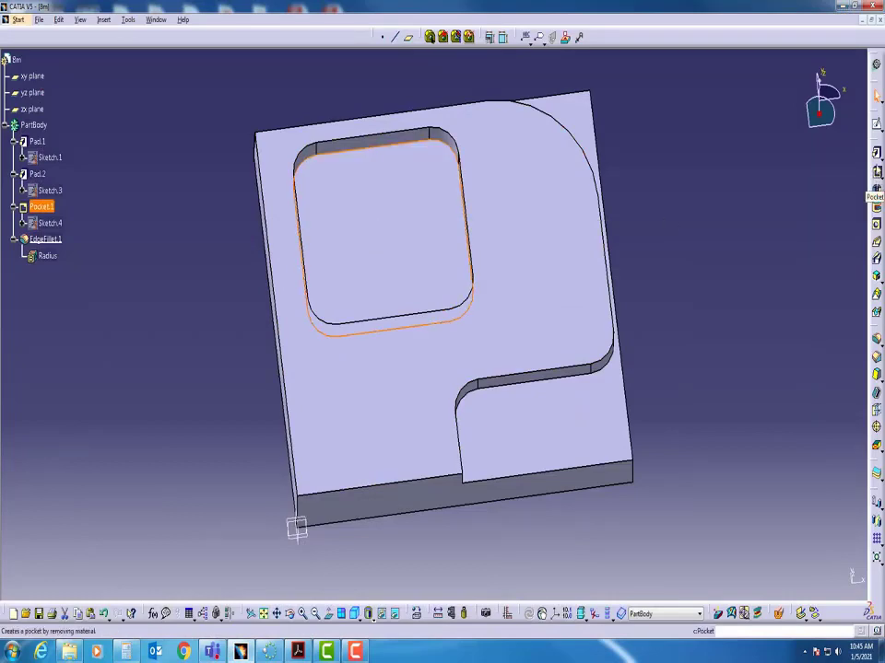
{"action": "left_click", "coordinate": [876, 125]}
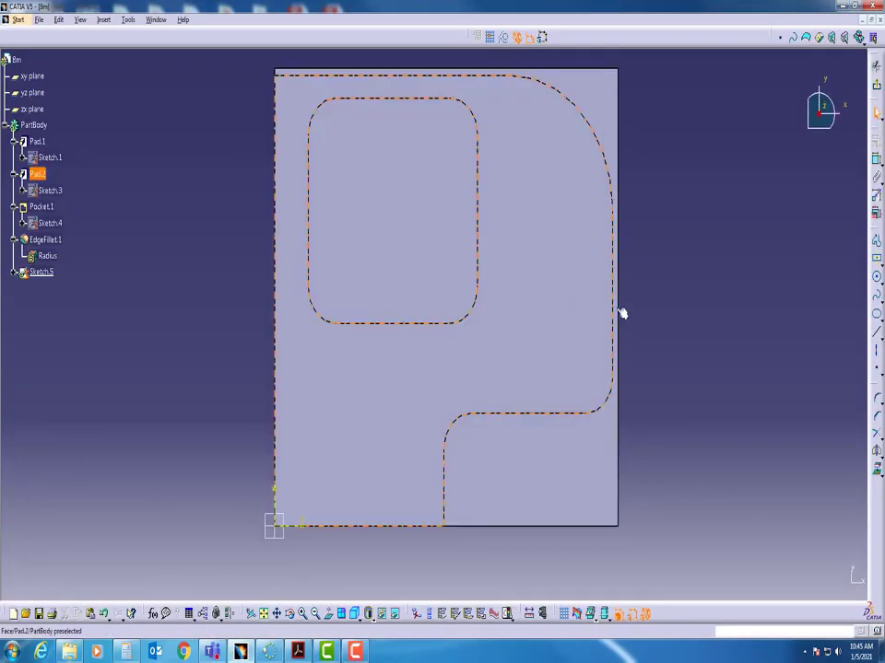
{"action": "left_click", "coordinate": [877, 369]}
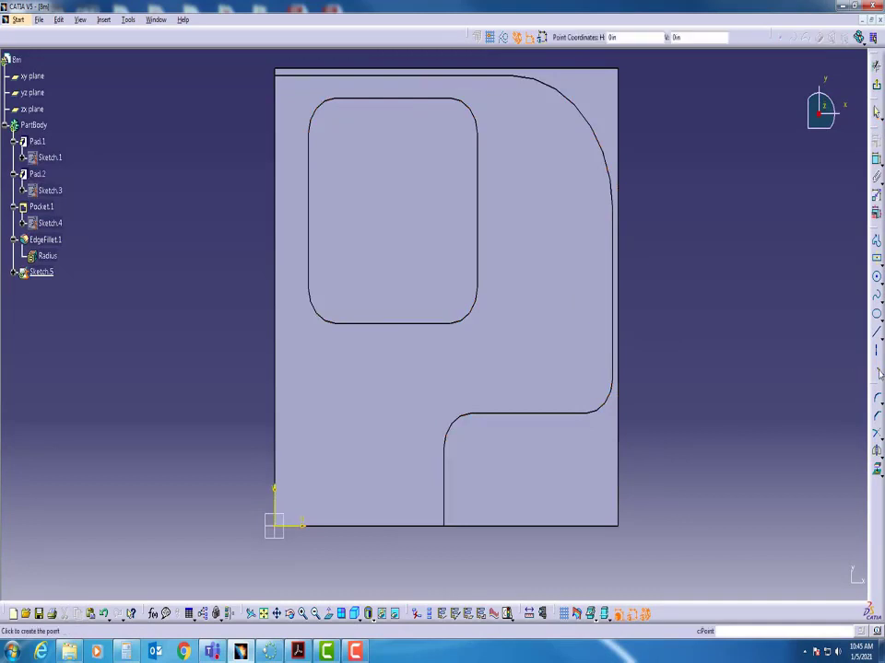
{"action": "left_click", "coordinate": [387, 195]}
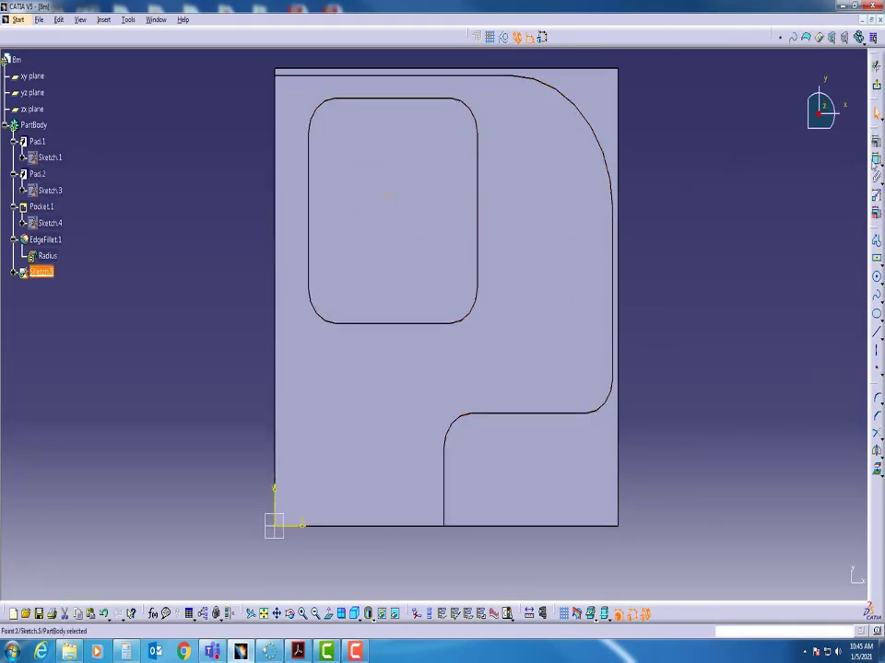
Step: Dimension the sketched center point horizontally from the plate's left edge and set the distance to the drawing's 1.377 in
{"action": "left_click", "coordinate": [876, 162]}
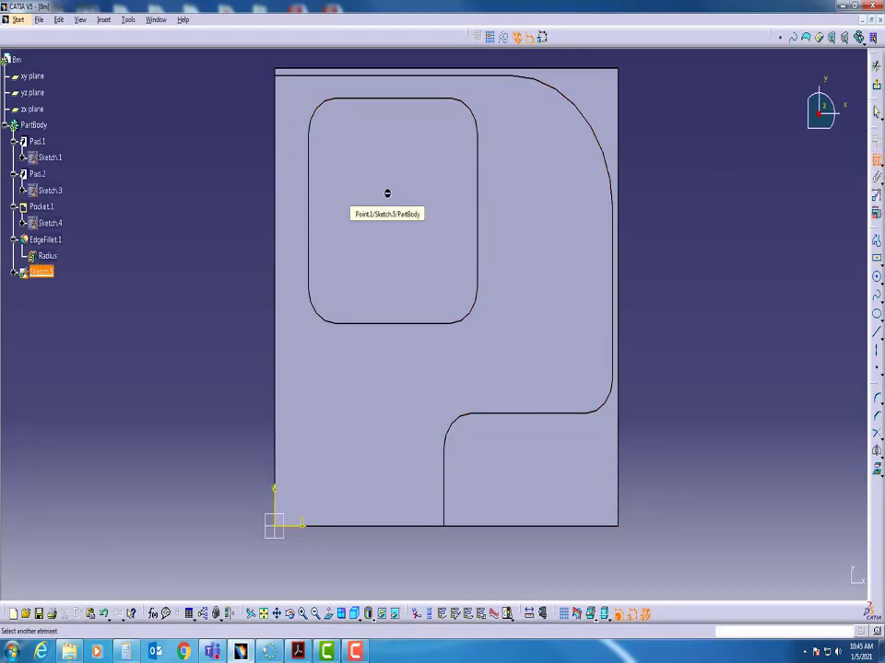
{"action": "left_click", "coordinate": [275, 197]}
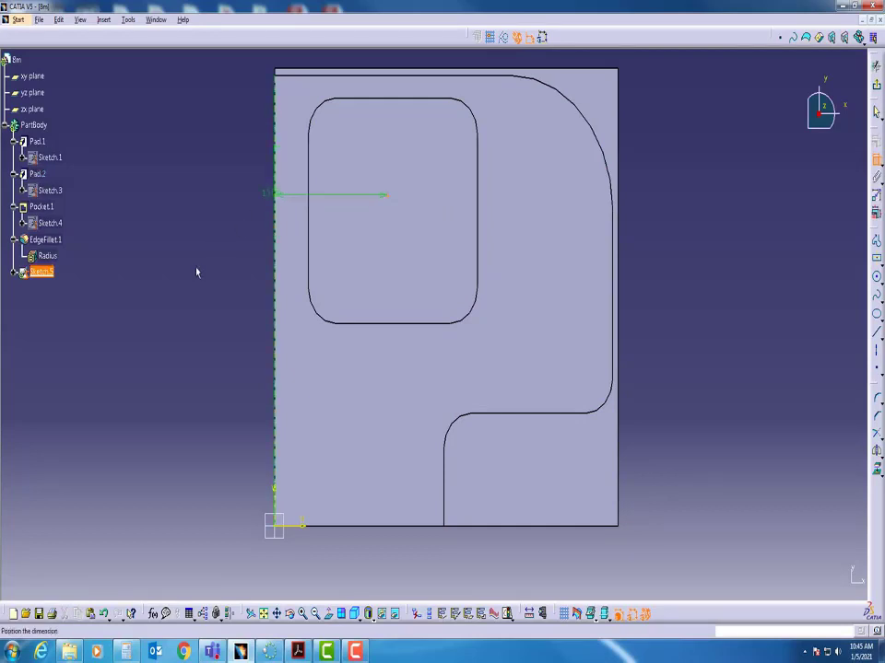
{"action": "double_click", "coordinate": [179, 285]}
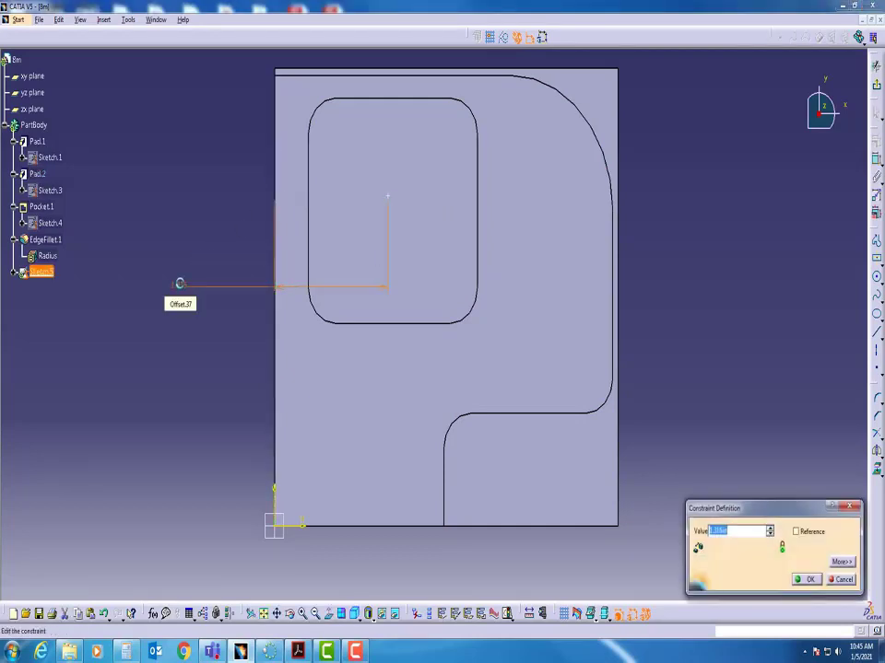
{"action": "left_click", "coordinate": [298, 651]}
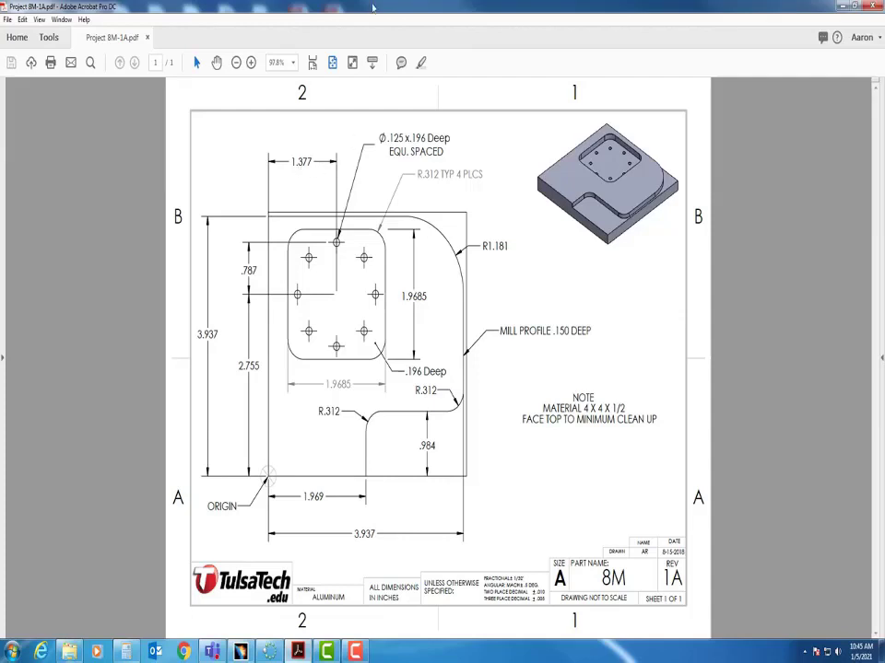
{"action": "key", "text": "alt+Tab"}
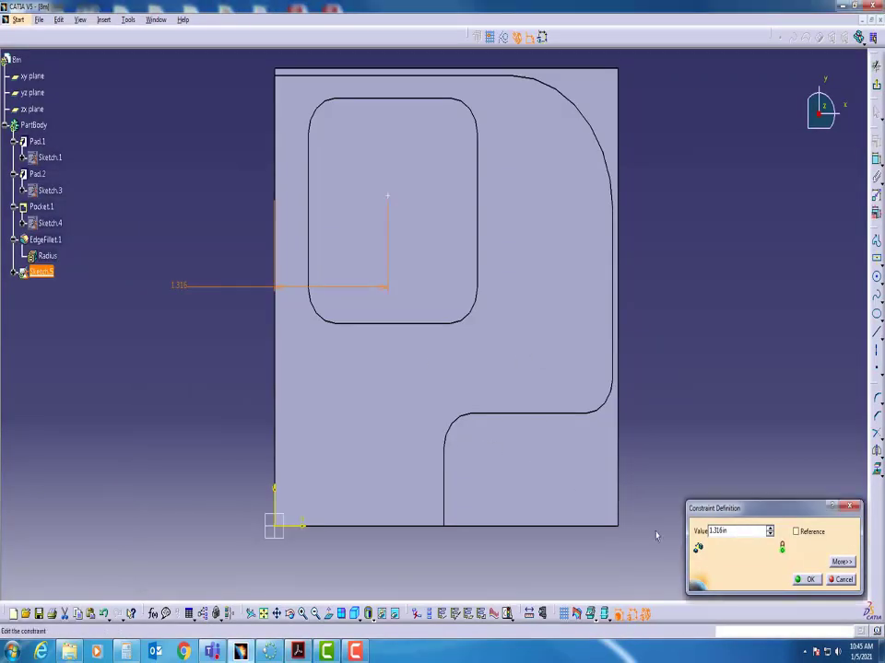
{"action": "double_click", "coordinate": [734, 532]}
{"action": "type", "text": "1"}
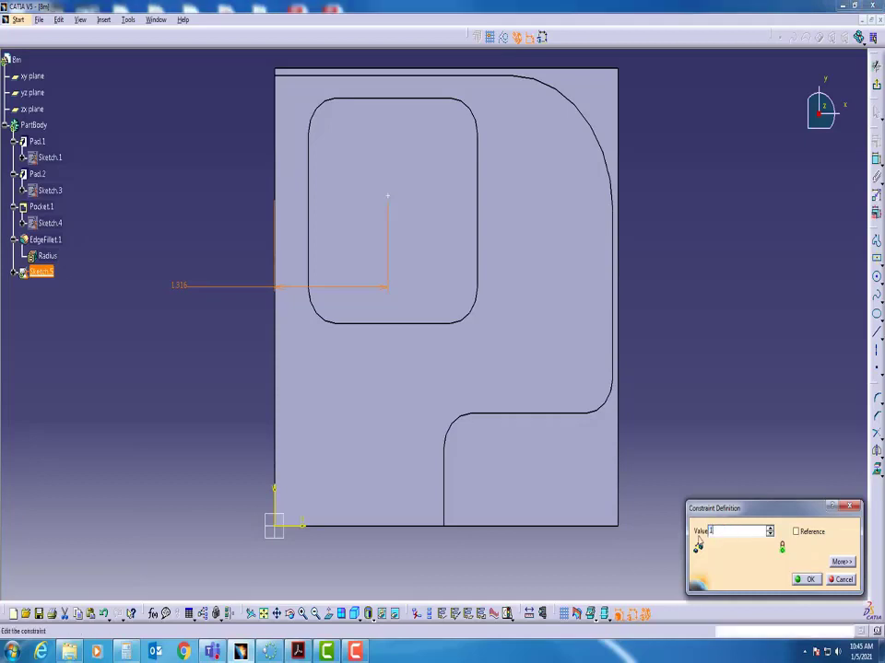
{"action": "type", "text": ".377in"}
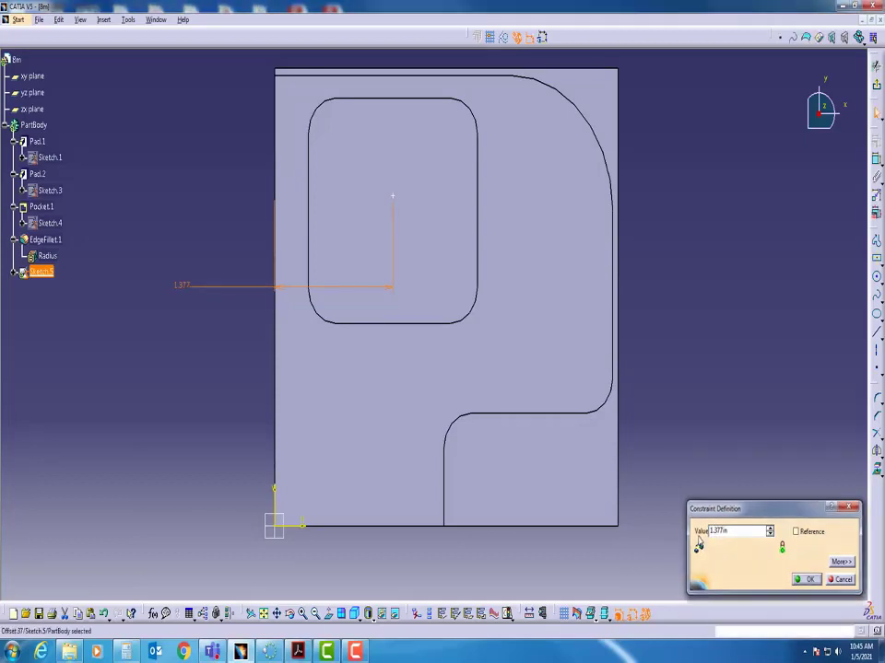
{"action": "key", "text": "Return"}
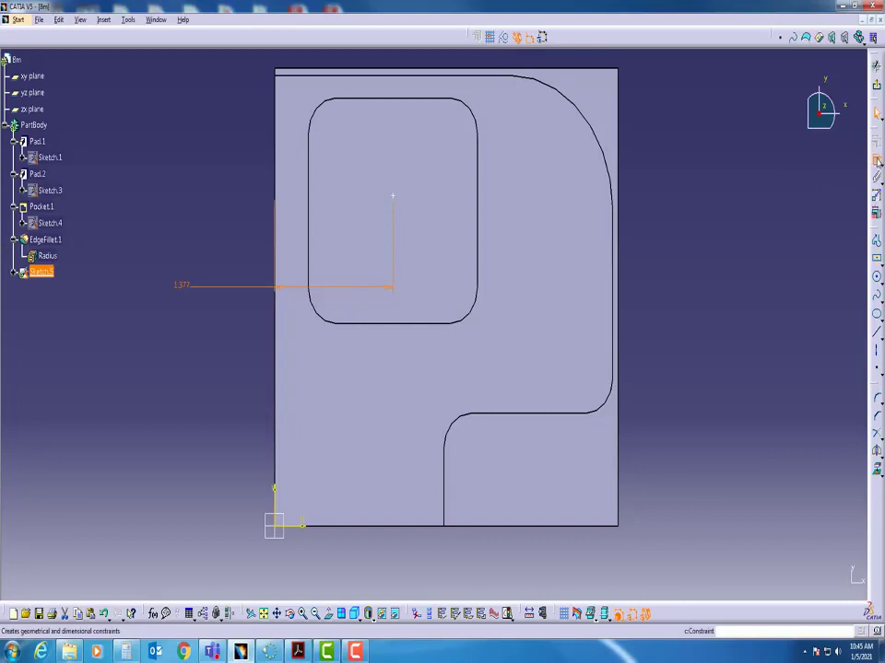
Step: Constrain the center point 2.755 in above the plate's bottom edge and convert it to a construction element
{"action": "left_click", "coordinate": [877, 159]}
{"action": "left_click", "coordinate": [398, 195]}
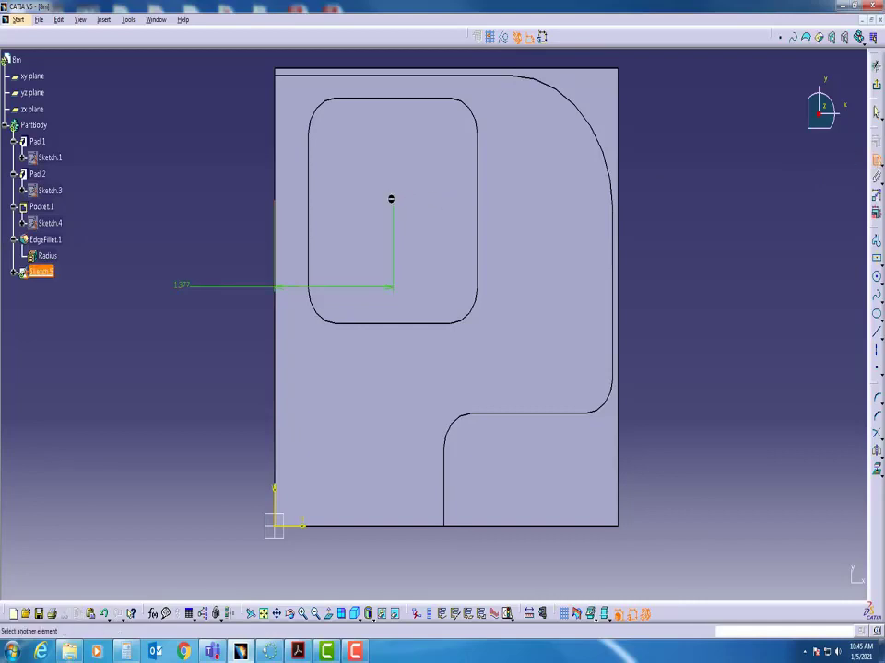
{"action": "left_click", "coordinate": [385, 521]}
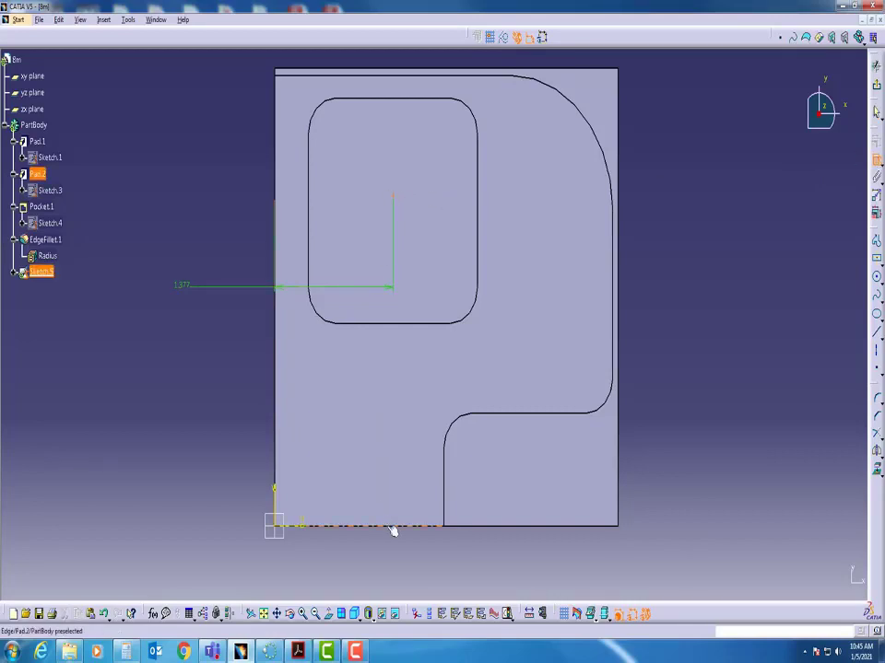
{"action": "double_click", "coordinate": [195, 374]}
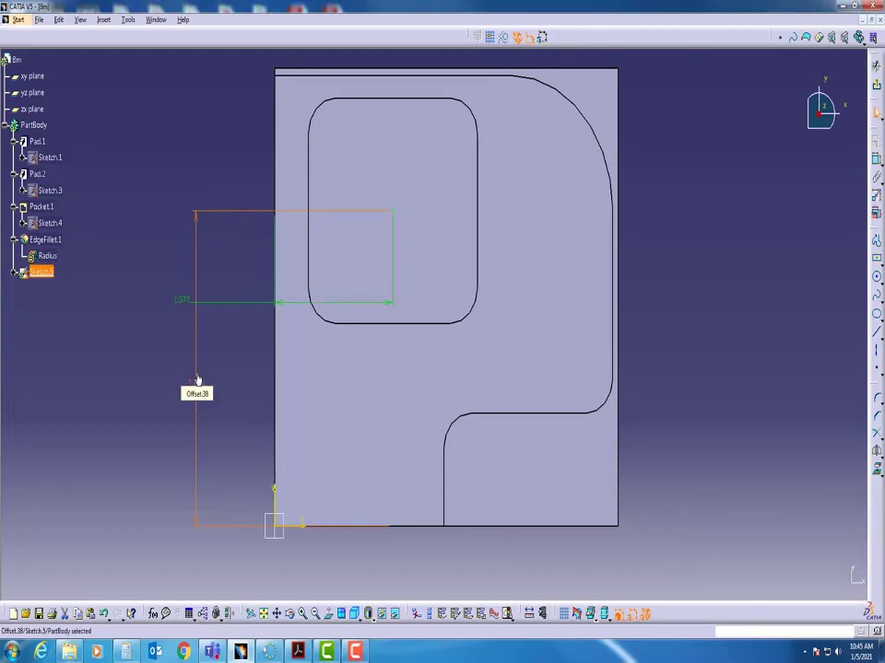
{"action": "key", "text": "Return"}
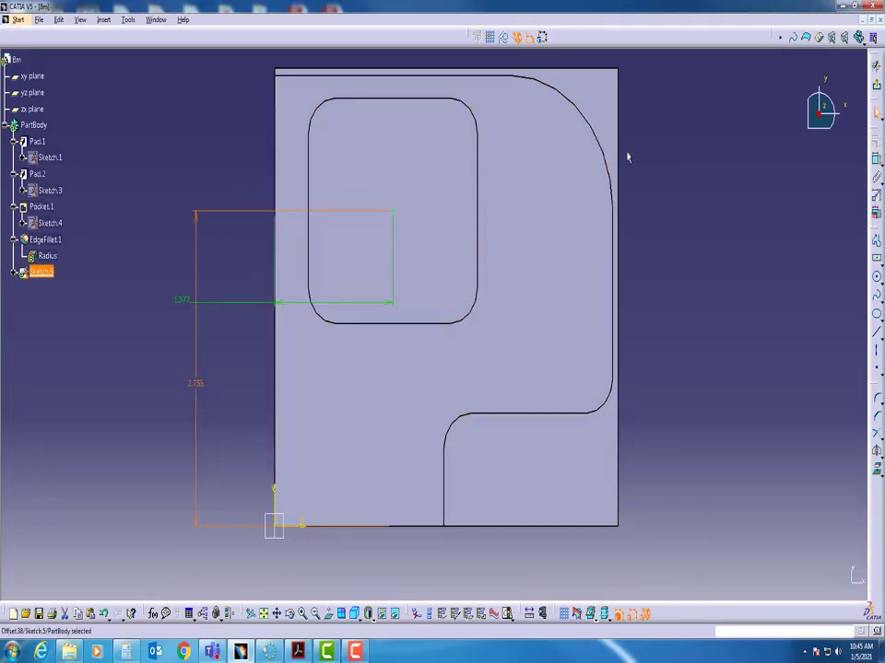
{"action": "left_click", "coordinate": [695, 167]}
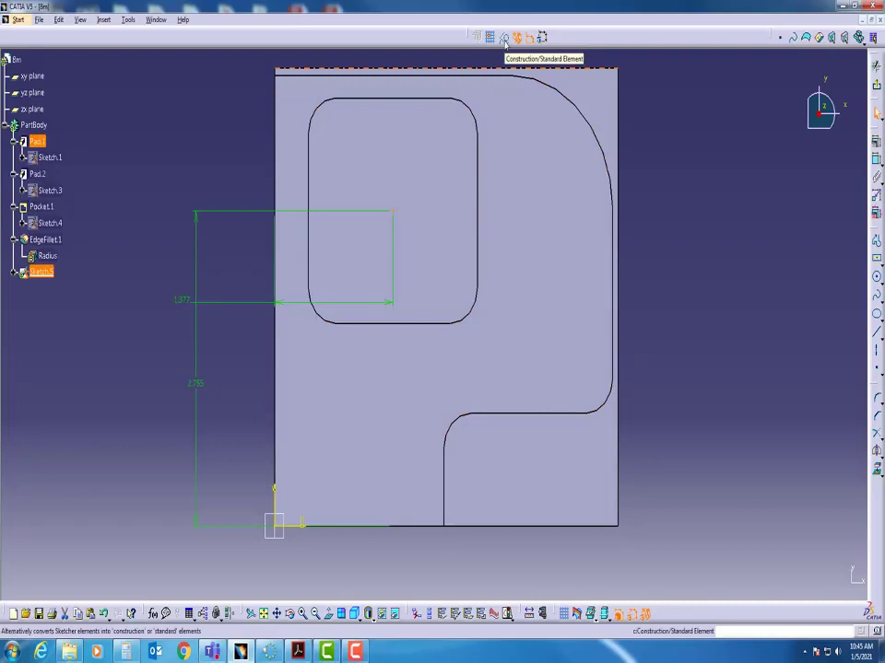
{"action": "left_click", "coordinate": [712, 119]}
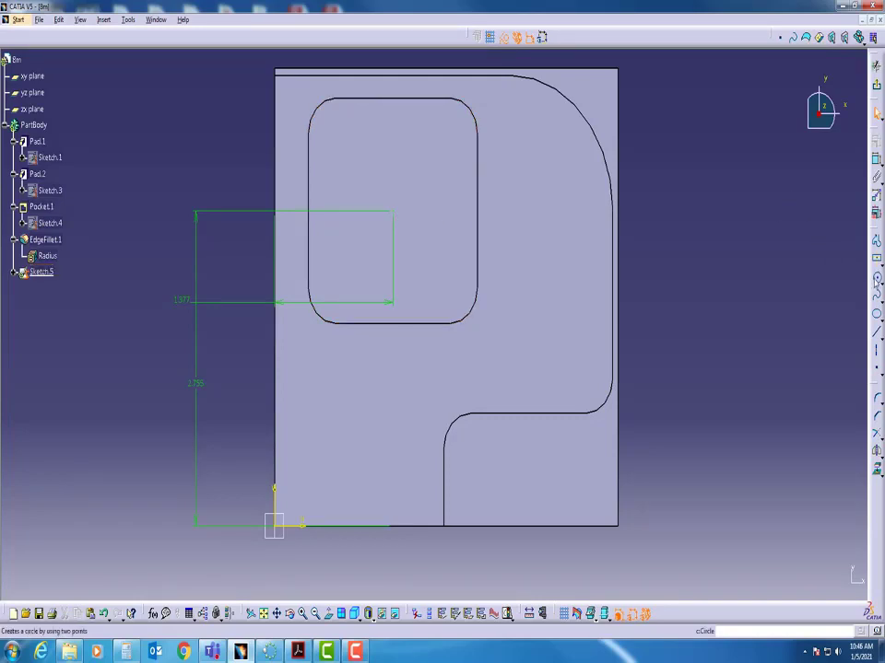
Step: Sketch a circle about 0.26 in in diameter directly above the center point, inside the pocket's upper edge, and make it a standard element
{"action": "left_click", "coordinate": [877, 279]}
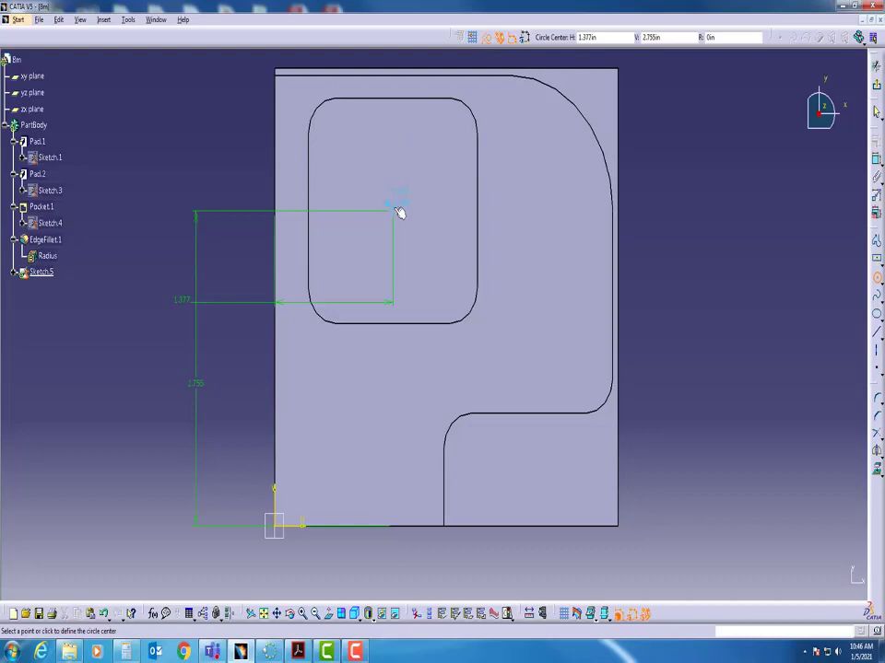
{"action": "left_click", "coordinate": [392, 132]}
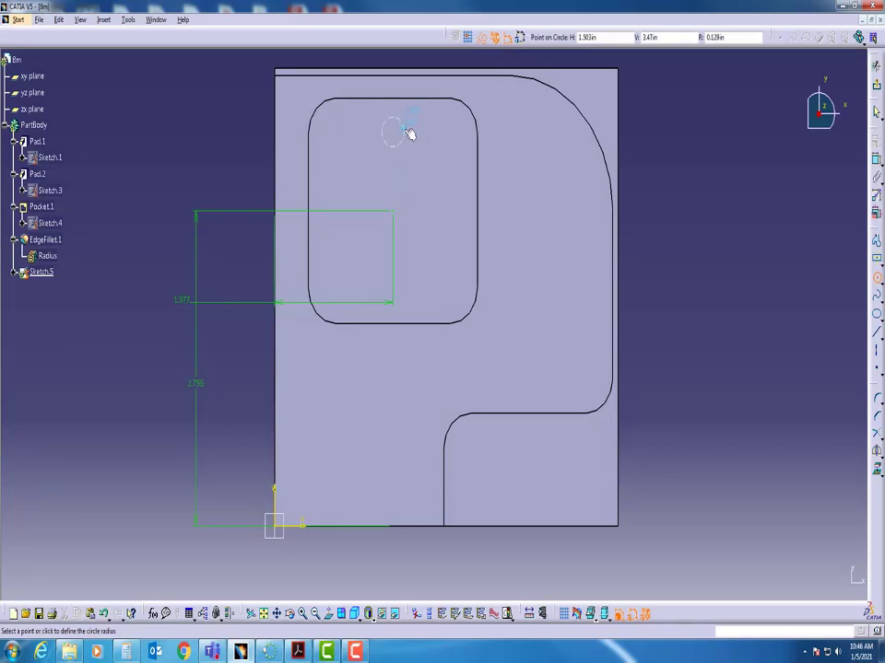
{"action": "left_click", "coordinate": [410, 135]}
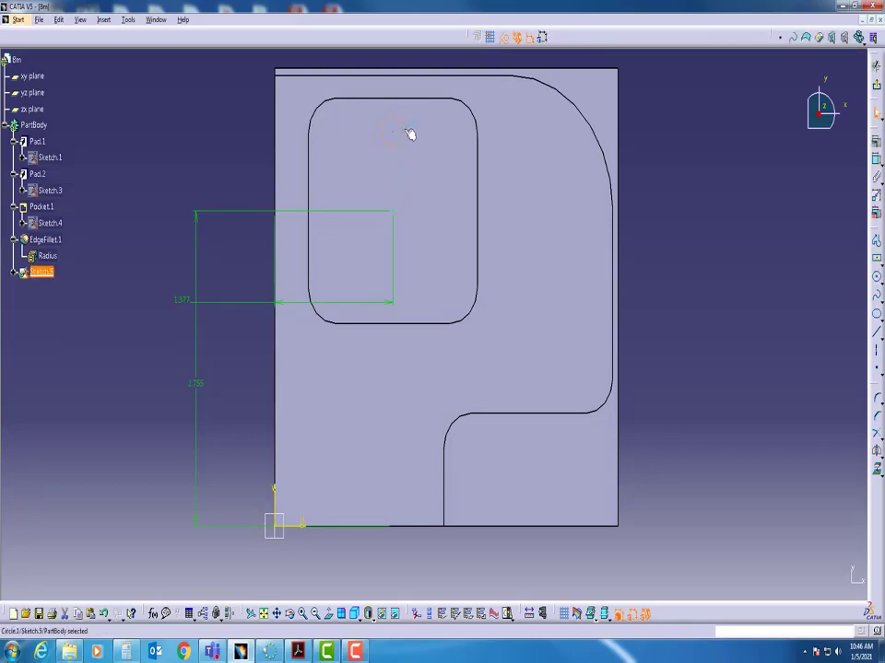
{"action": "left_click", "coordinate": [506, 41]}
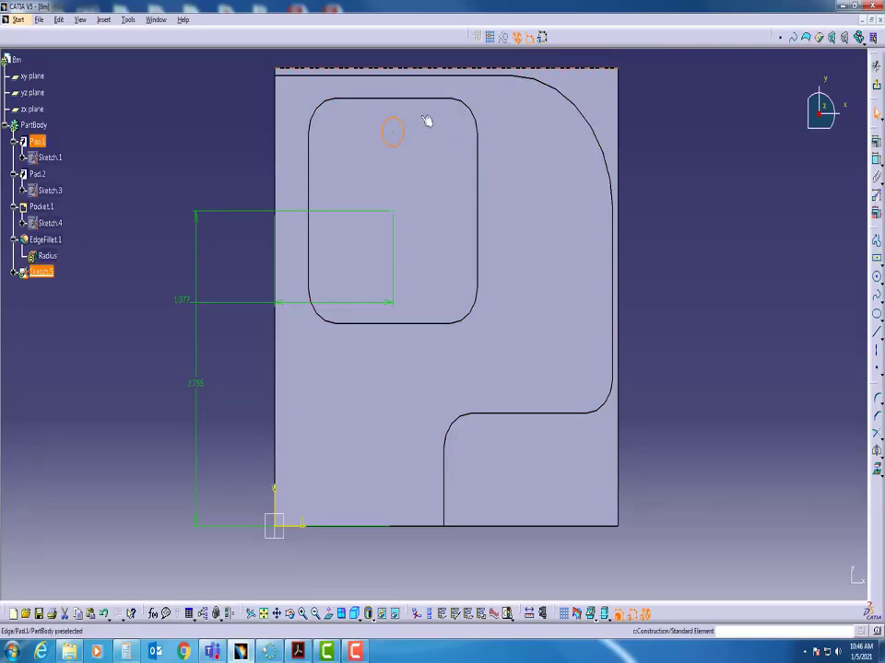
{"action": "left_click", "coordinate": [710, 170]}
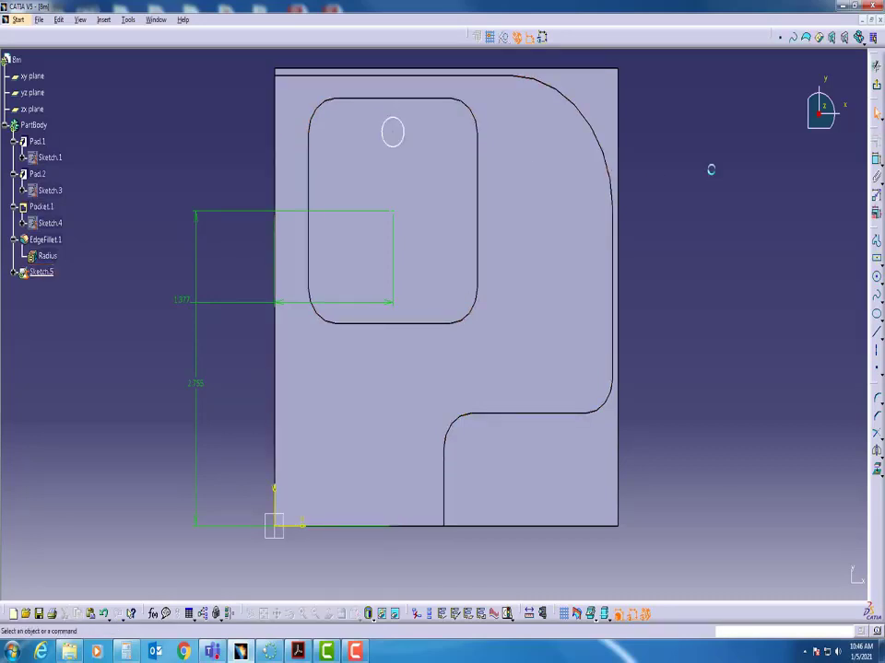
Step: Dimension the hole circle's diameter and set it to 0.125 in
{"action": "left_click", "coordinate": [876, 161]}
{"action": "left_click", "coordinate": [406, 143]}
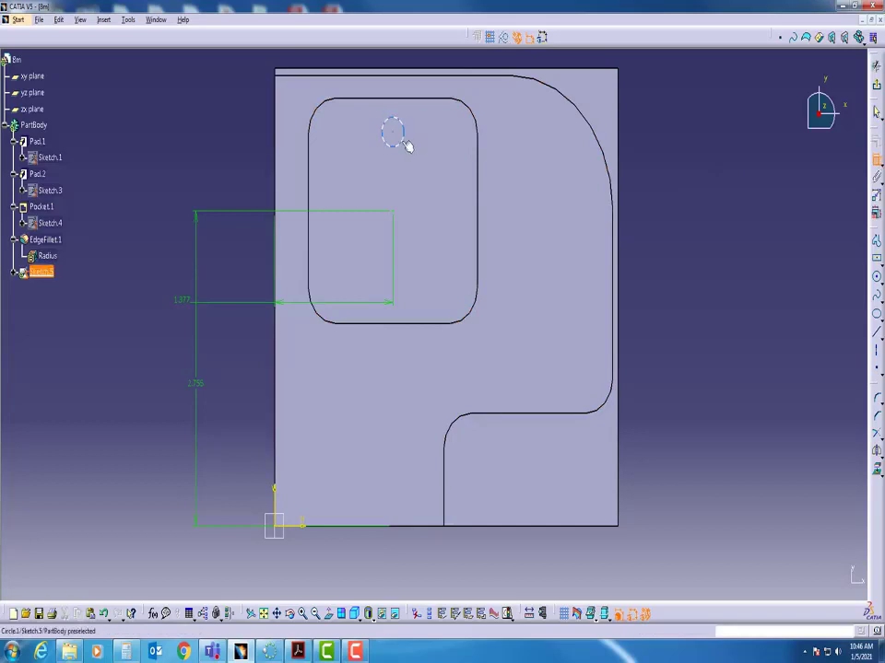
{"action": "left_click", "coordinate": [228, 103]}
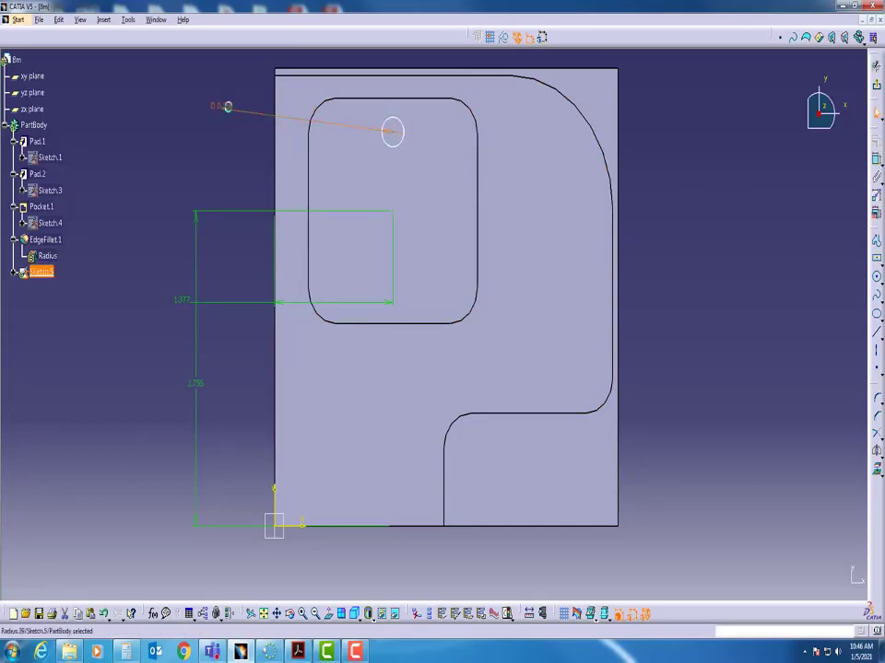
{"action": "double_click", "coordinate": [228, 105]}
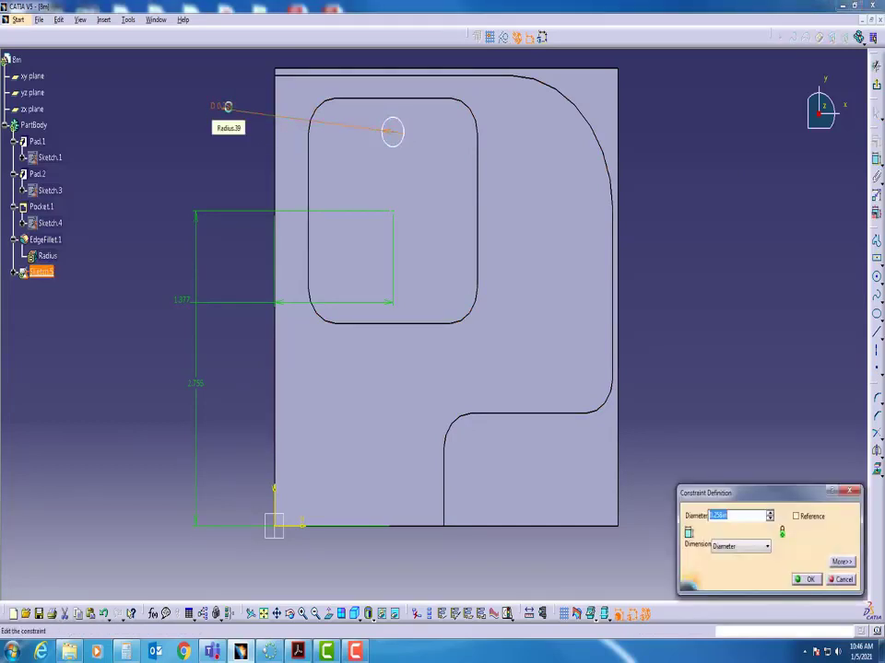
{"action": "type", "text": "1"}
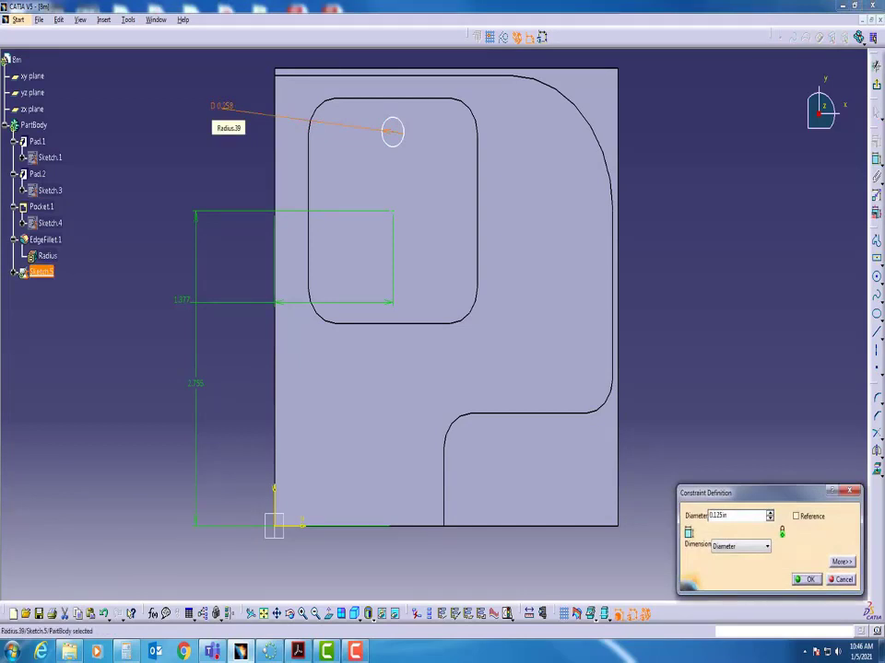
{"action": "key", "text": "Return"}
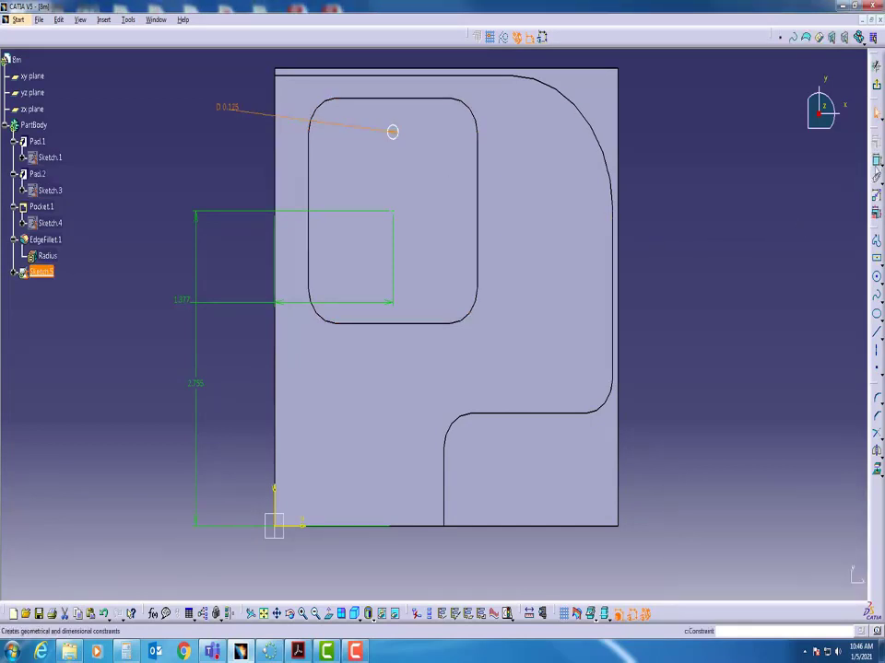
Step: Dimension the vertical distance from the center point to the hole circle's center and set it to the drawing's 0.787 in
{"action": "left_click", "coordinate": [876, 161]}
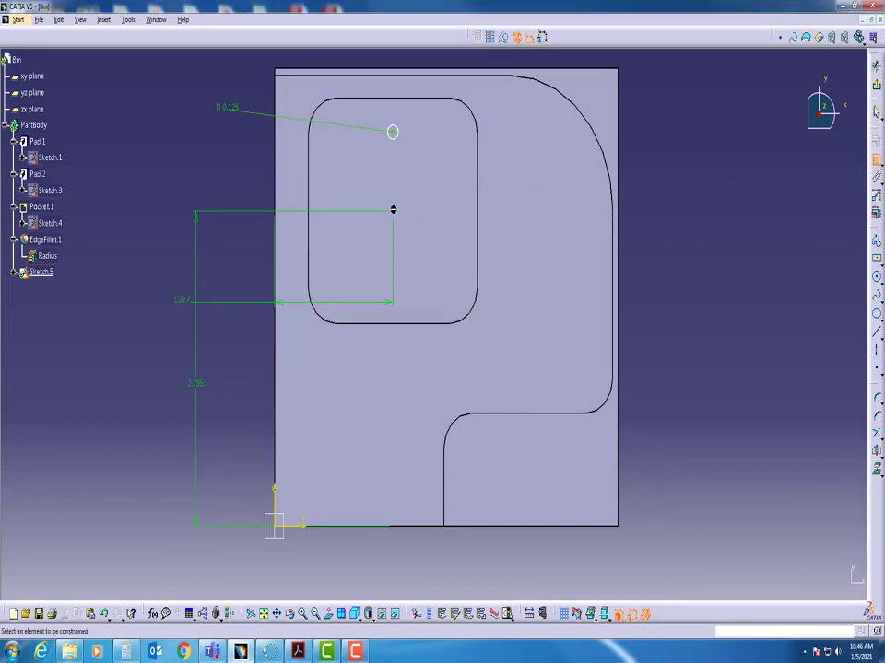
{"action": "left_click", "coordinate": [393, 132]}
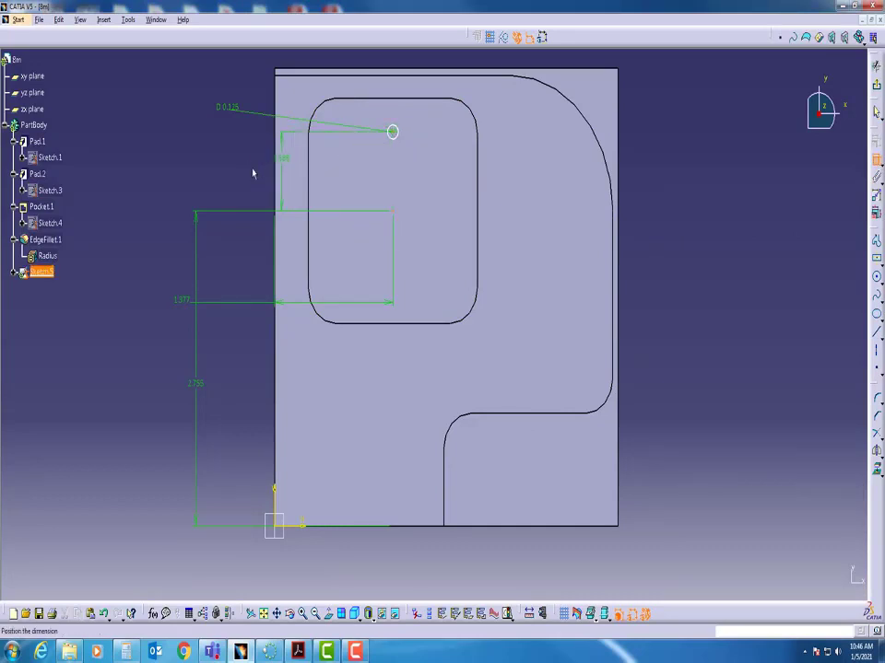
{"action": "left_click", "coordinate": [196, 169]}
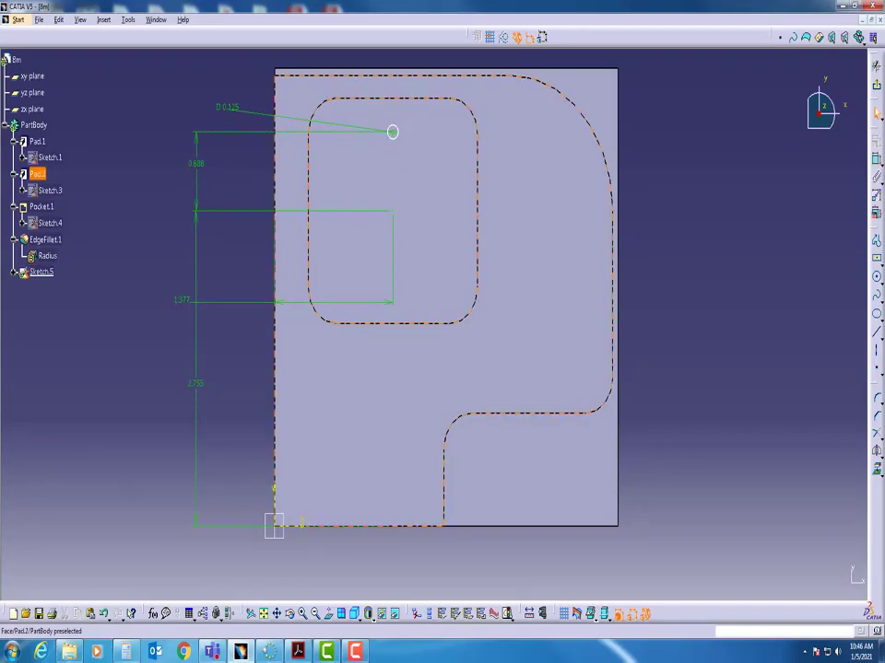
{"action": "left_click", "coordinate": [297, 652]}
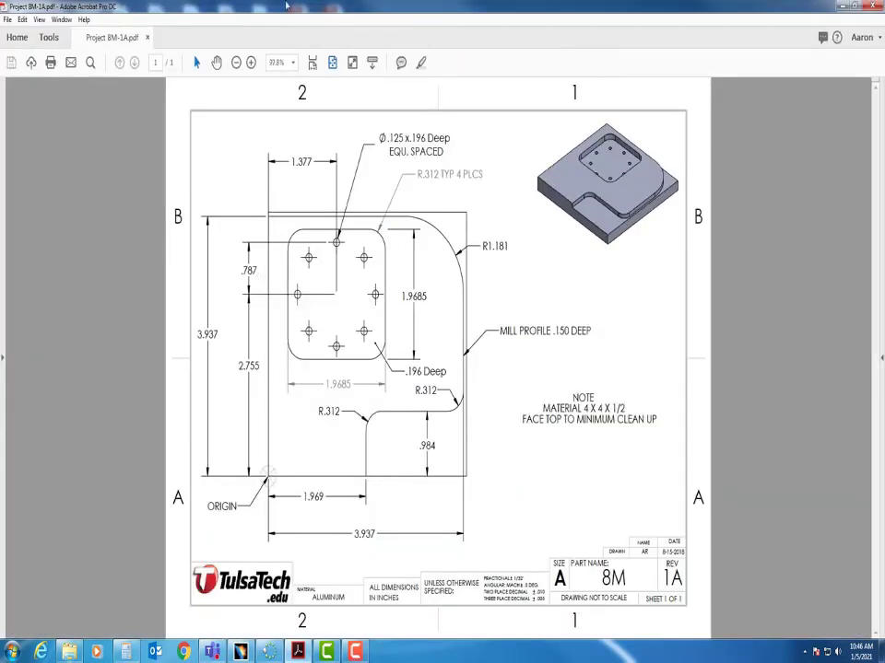
{"action": "key", "text": "alt+Tab"}
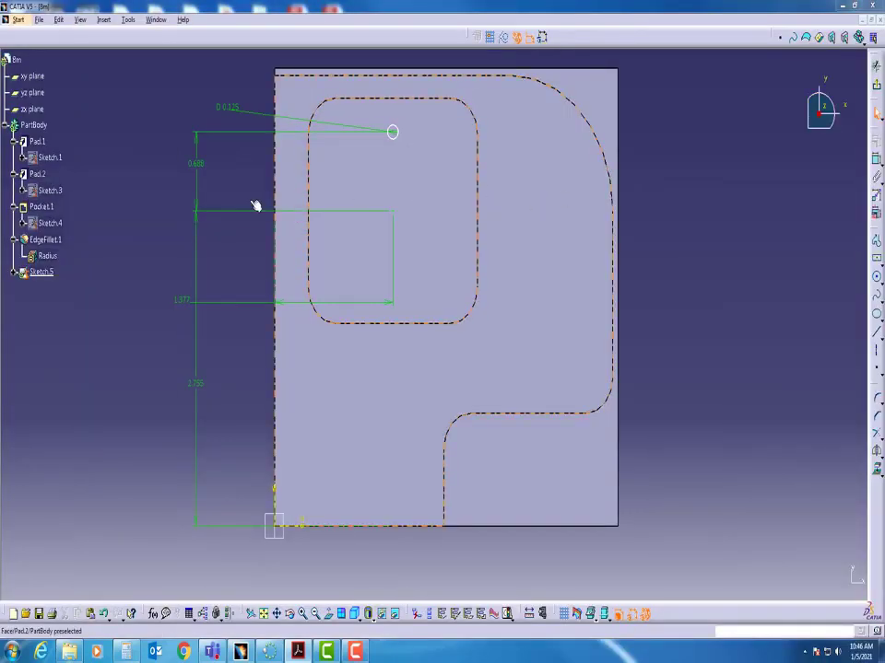
{"action": "double_click", "coordinate": [196, 162]}
{"action": "key", "text": "BackSpace"}
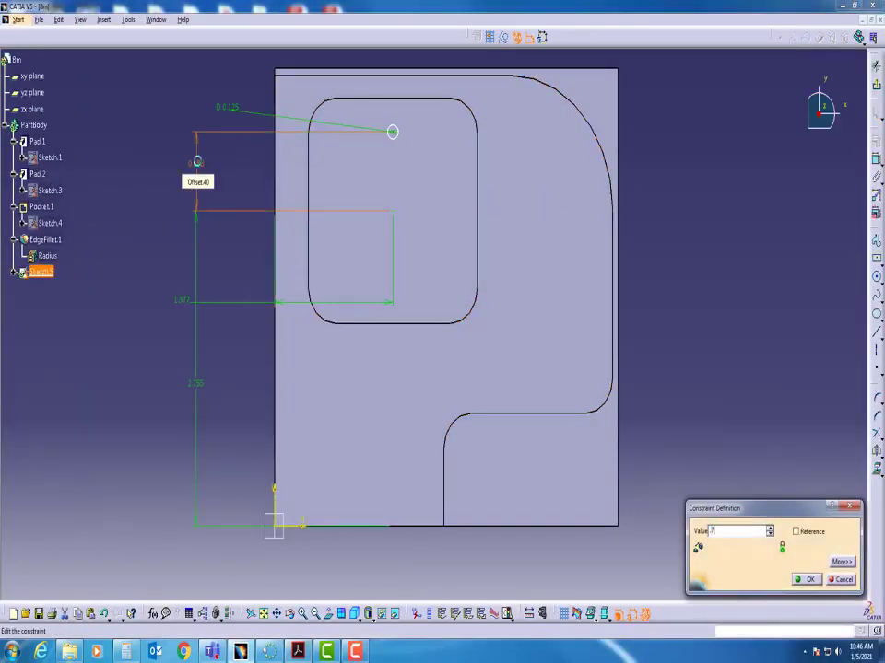
{"action": "type", "text": ".787in"}
{"action": "key", "text": "Return"}
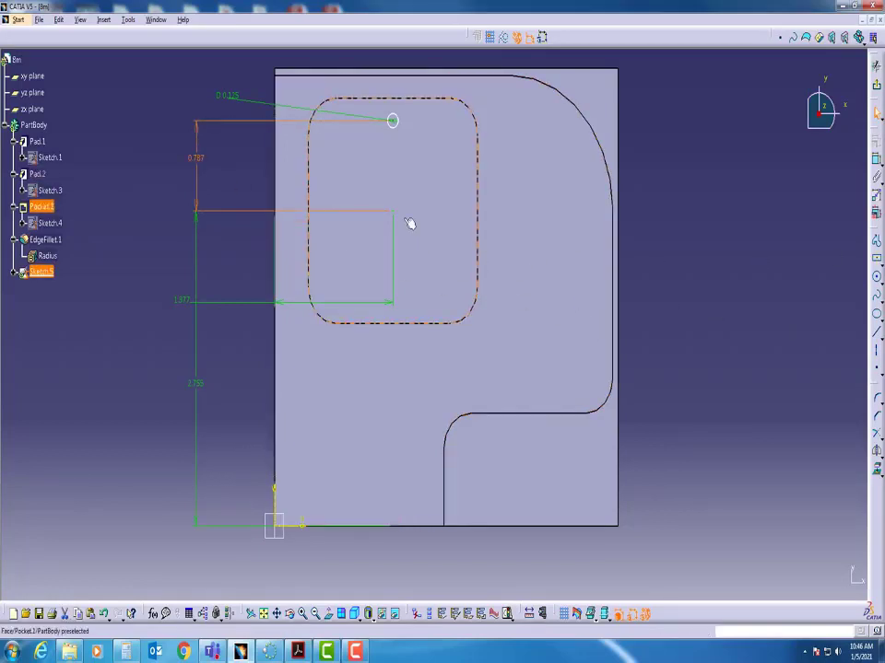
Step: Exit the sketch and cut the hole circle as a 0.196 in deep pocket into the pocket floor
{"action": "left_click", "coordinate": [874, 104]}
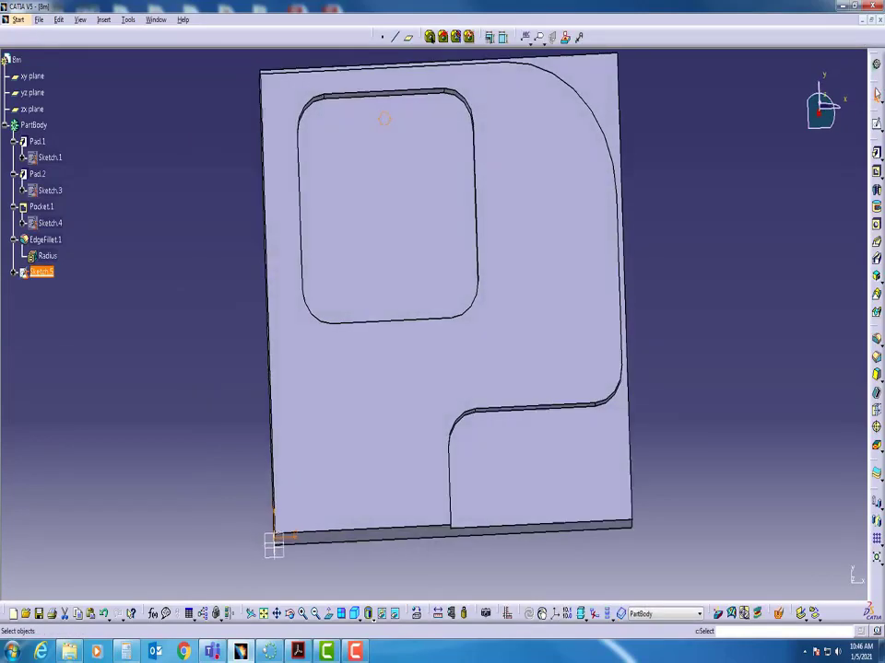
{"action": "left_click", "coordinate": [876, 173]}
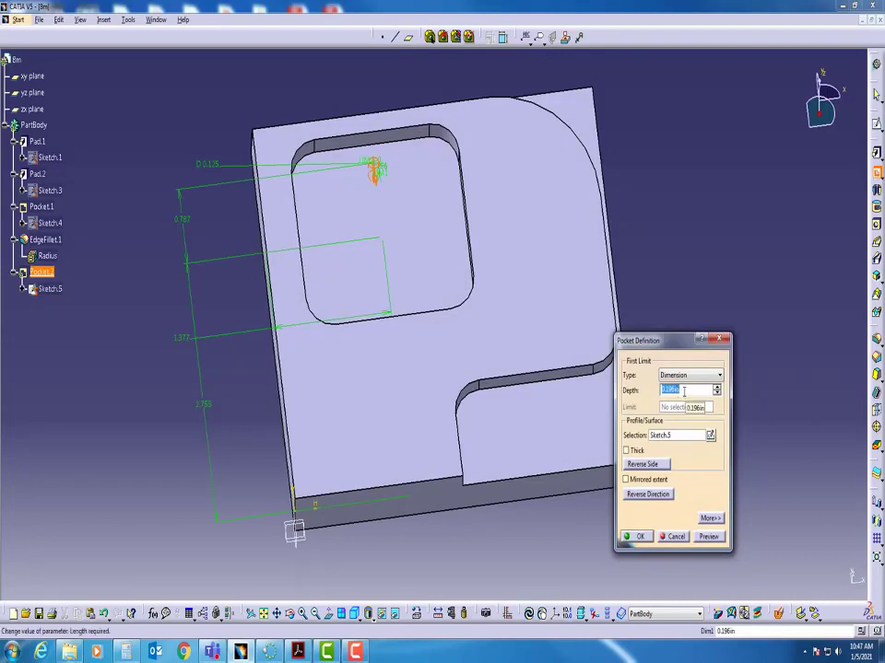
{"action": "left_click", "coordinate": [641, 538]}
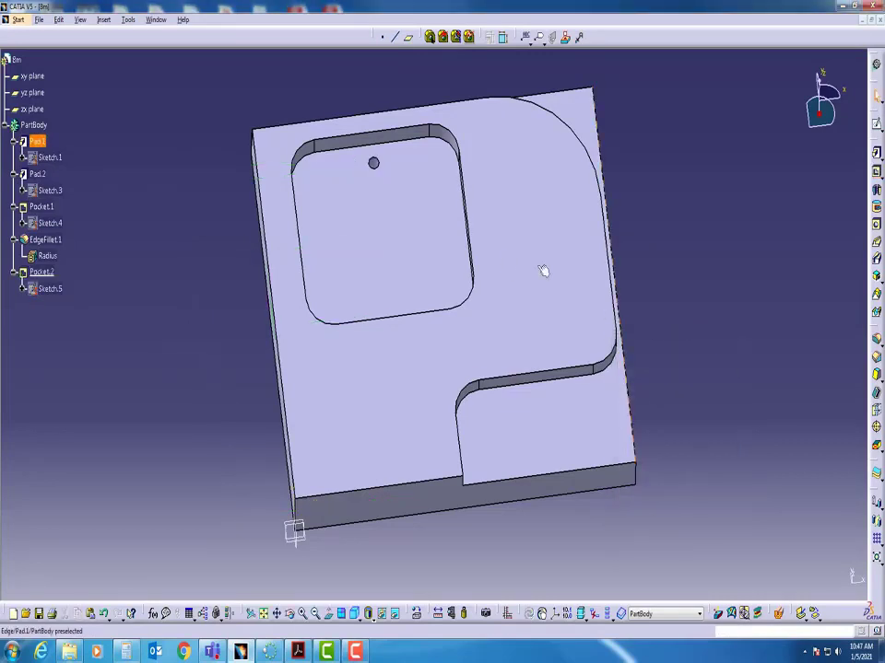
{"action": "middle_click_drag", "start_coordinate": [425, 222], "coordinate": [398, 387]}
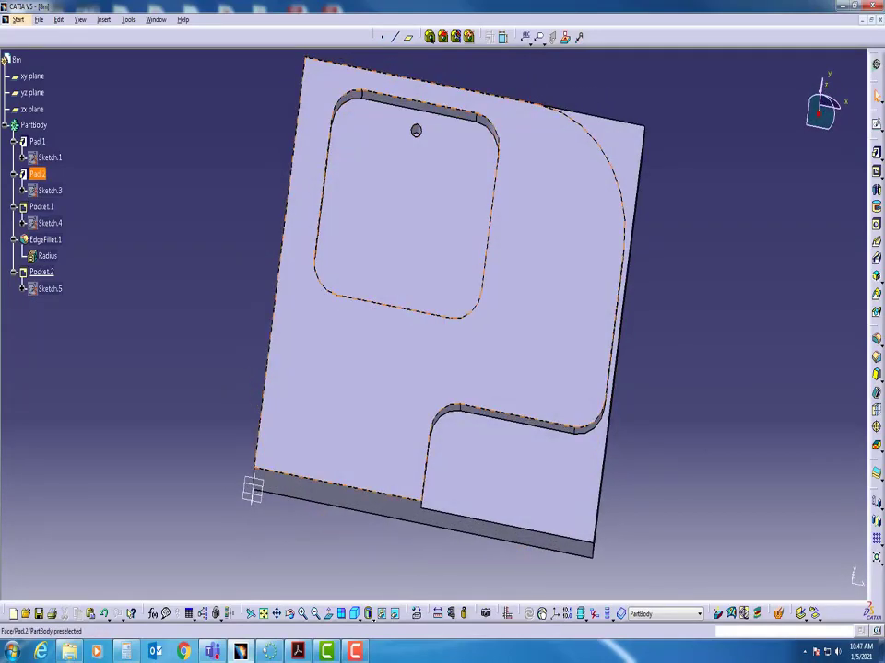
Step: Start a new sketch on the filleted pocket's floor and place a point near the pocket's center
{"action": "middle_click_drag", "start_coordinate": [392, 505], "coordinate": [492, 480]}
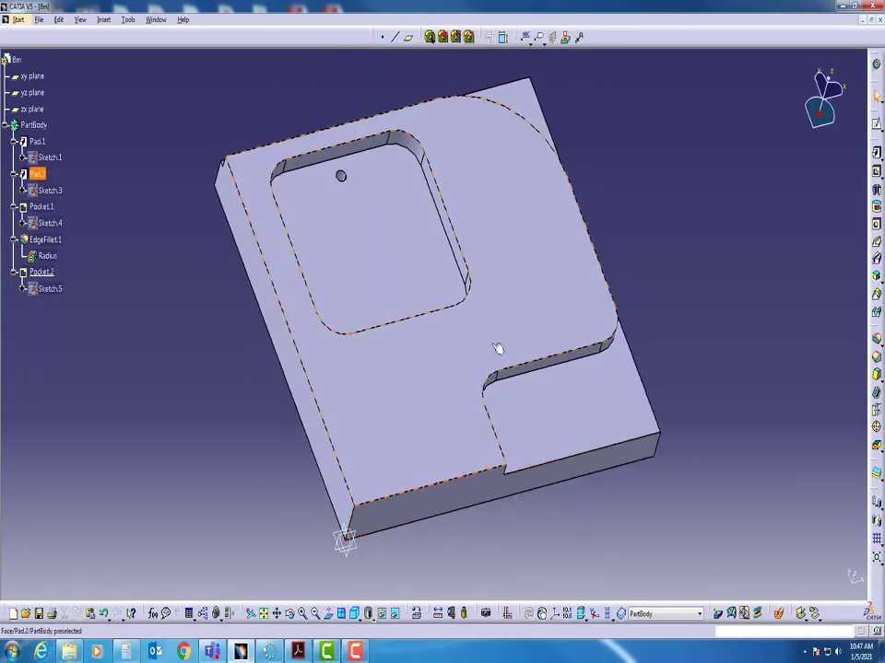
{"action": "middle_click_drag", "start_coordinate": [498, 351], "coordinate": [437, 266]}
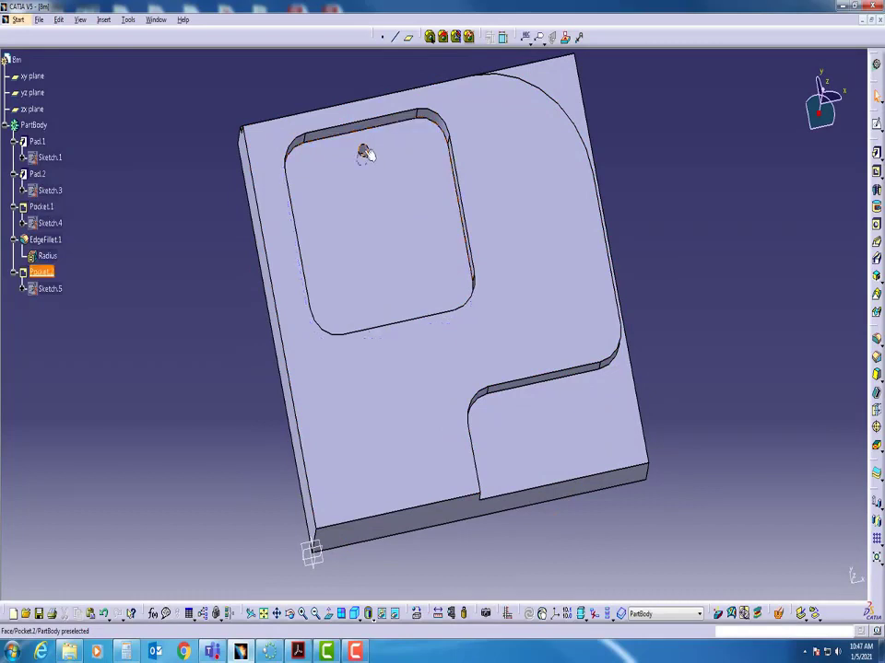
{"action": "left_click", "coordinate": [878, 546]}
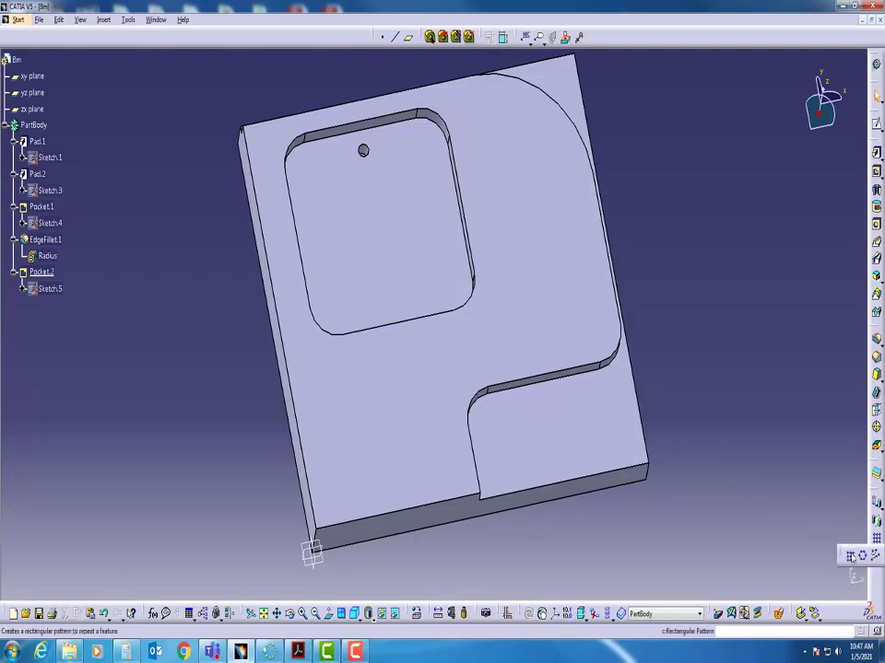
{"action": "left_click", "coordinate": [364, 229]}
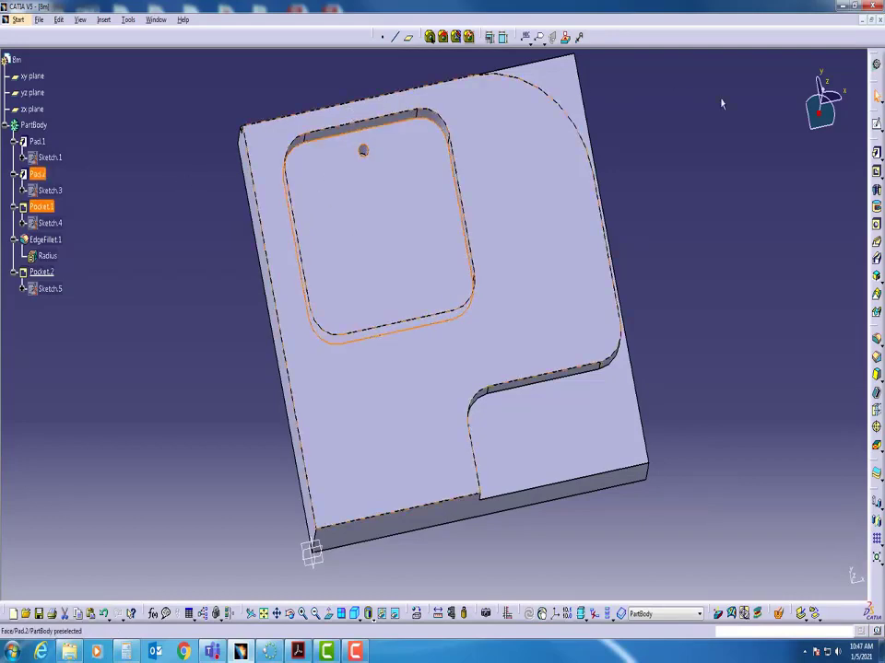
{"action": "left_click", "coordinate": [876, 127]}
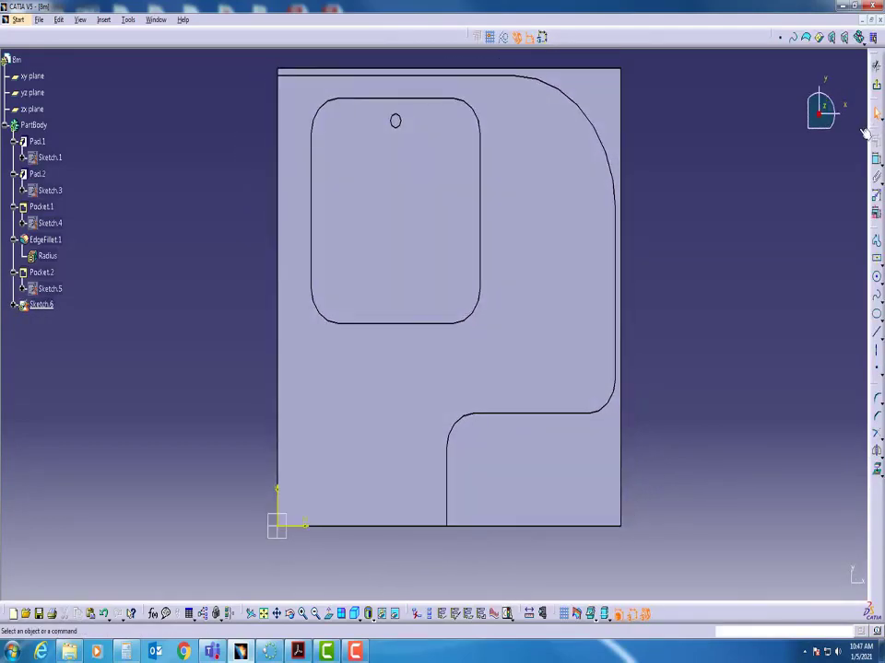
{"action": "left_click", "coordinate": [877, 367]}
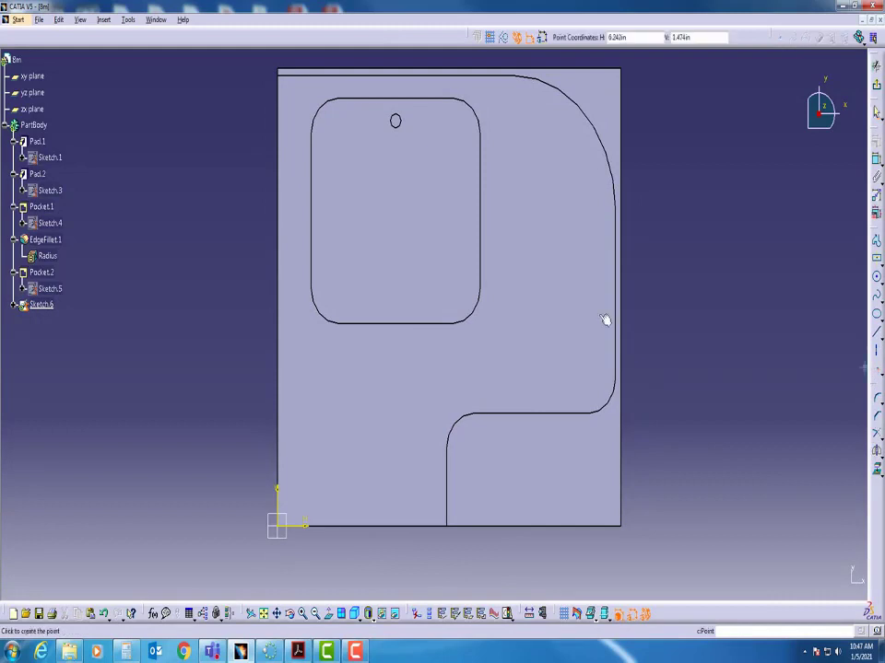
{"action": "left_click", "coordinate": [396, 204]}
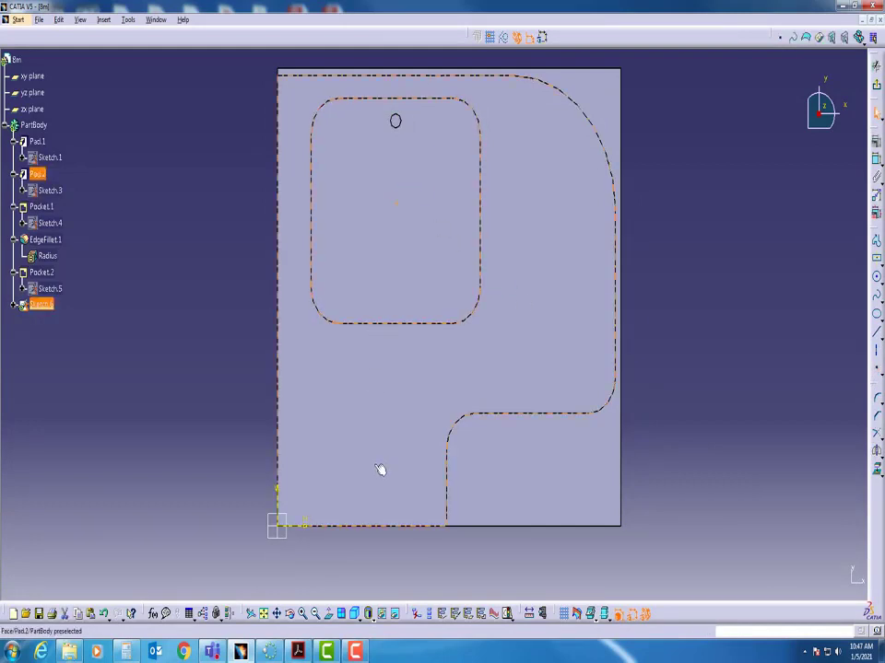
Step: Dimension the horizontal distance from the point to the plate's left edge and set it to 1.377 in
{"action": "left_click", "coordinate": [876, 160]}
{"action": "left_click", "coordinate": [398, 207]}
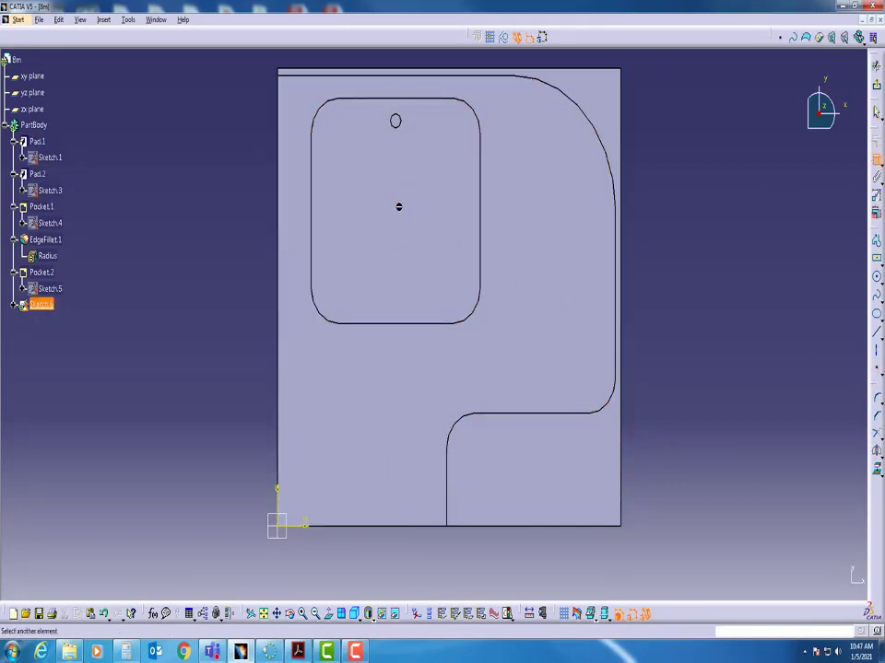
{"action": "left_click", "coordinate": [278, 197]}
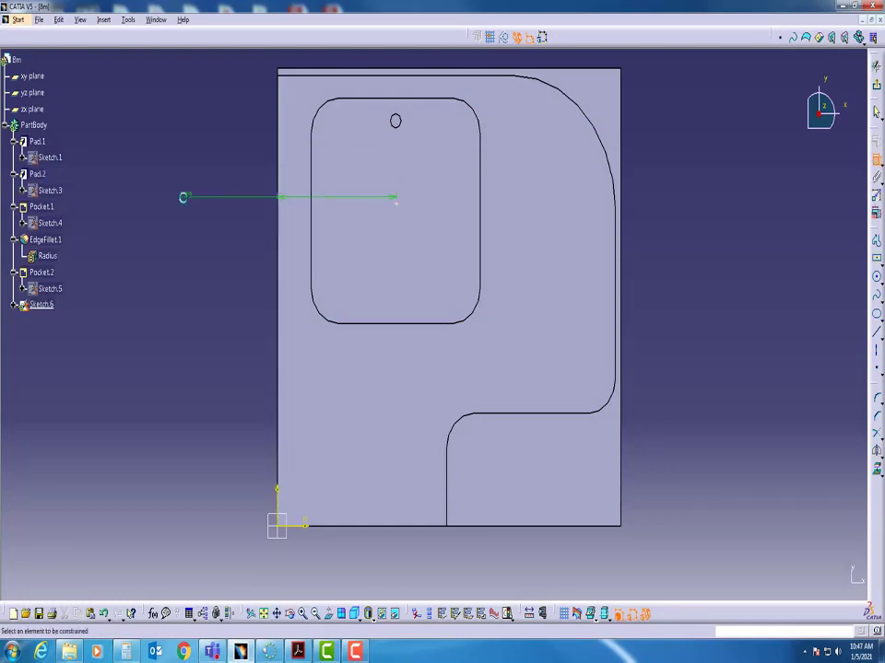
{"action": "double_click", "coordinate": [186, 197]}
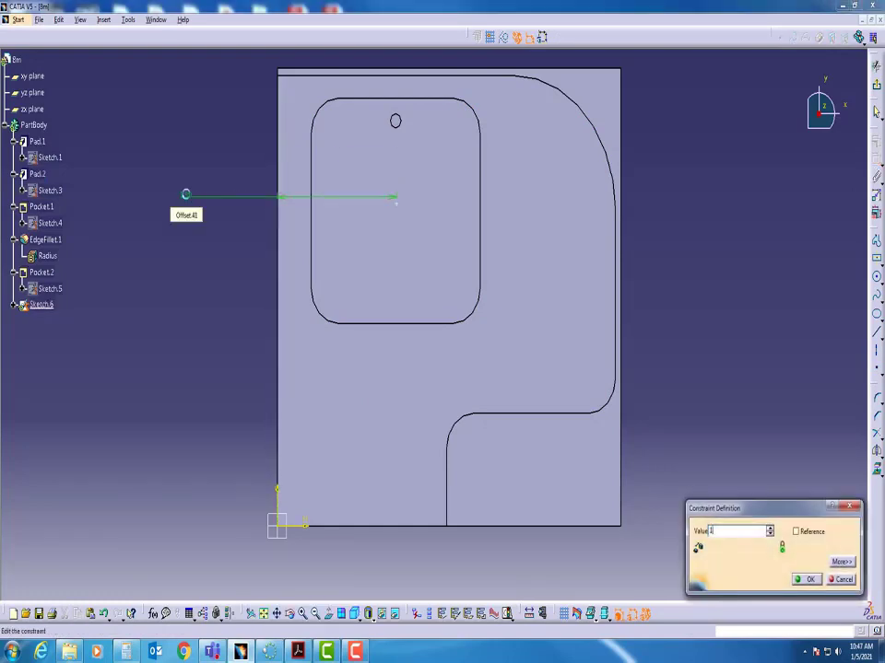
{"action": "key", "text": "Return"}
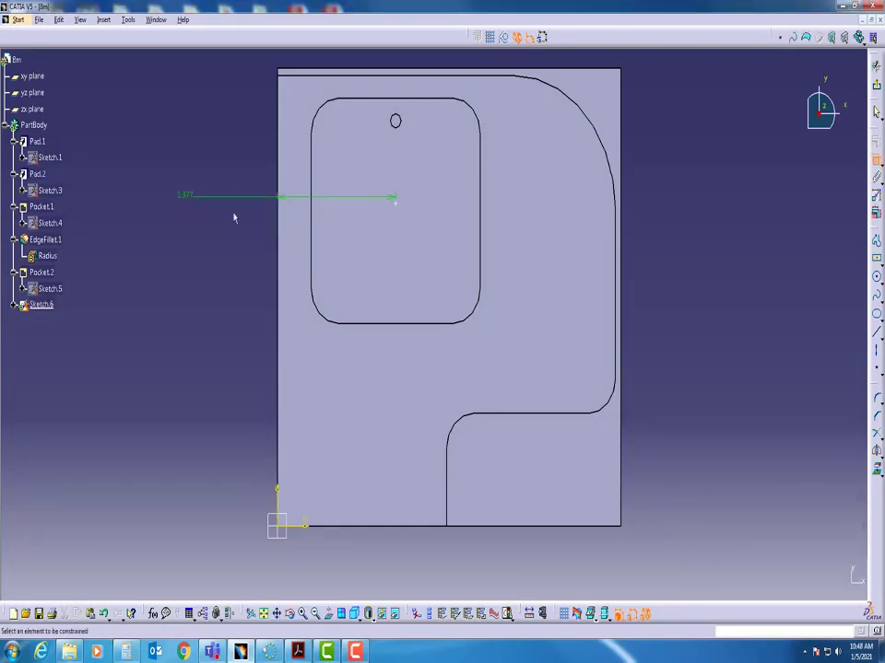
Step: Dimension the vertical distance from the point to the plate's lower edge and set it to 2.755 in
{"action": "left_click", "coordinate": [398, 205]}
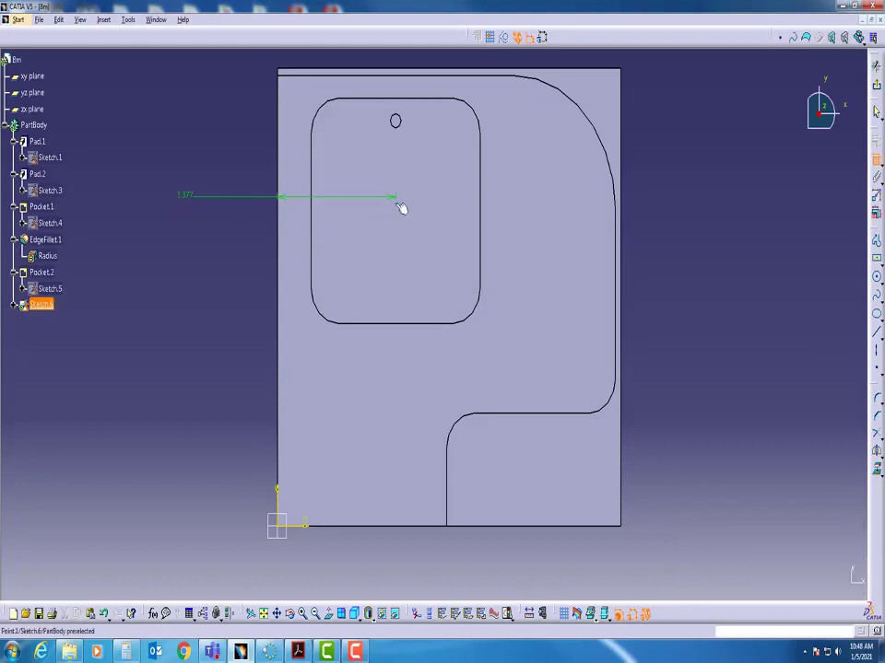
{"action": "left_click", "coordinate": [396, 526]}
{"action": "double_click", "coordinate": [232, 417]}
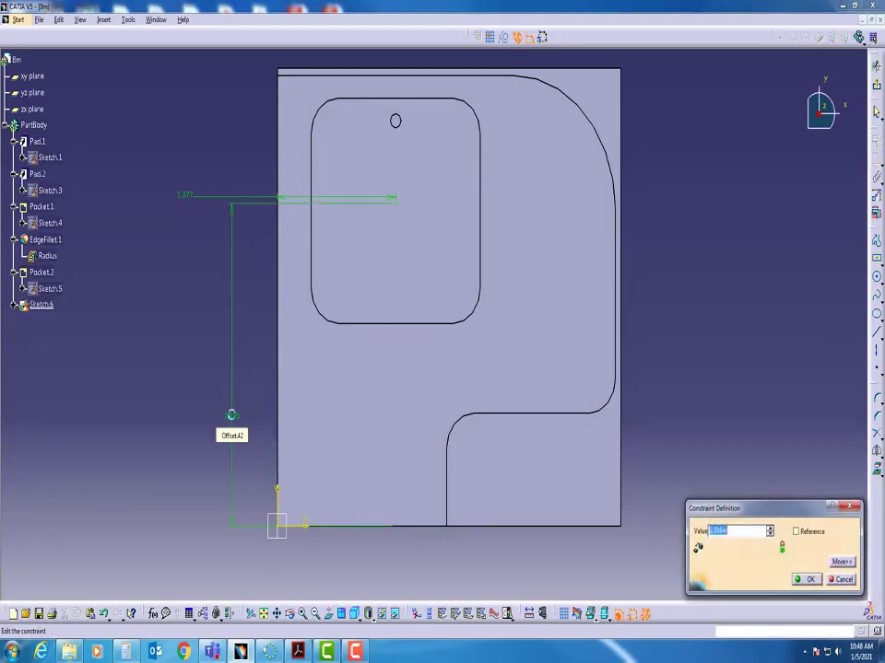
{"action": "type", "text": "2.755"}
{"action": "key", "text": "Return"}
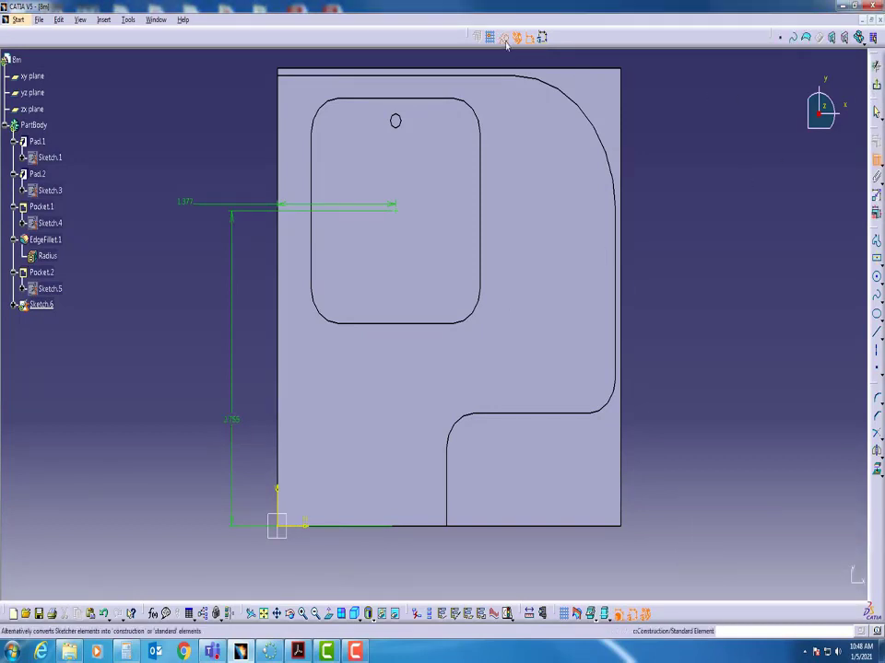
Step: Convert the center point to a standard element and exit the sketch
{"action": "left_click", "coordinate": [397, 213]}
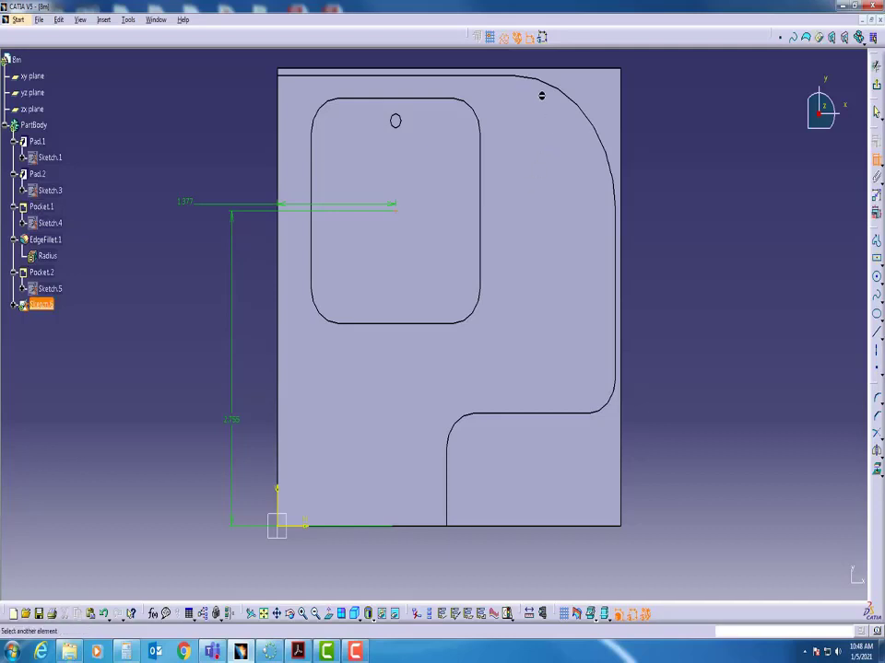
{"action": "left_click", "coordinate": [505, 39]}
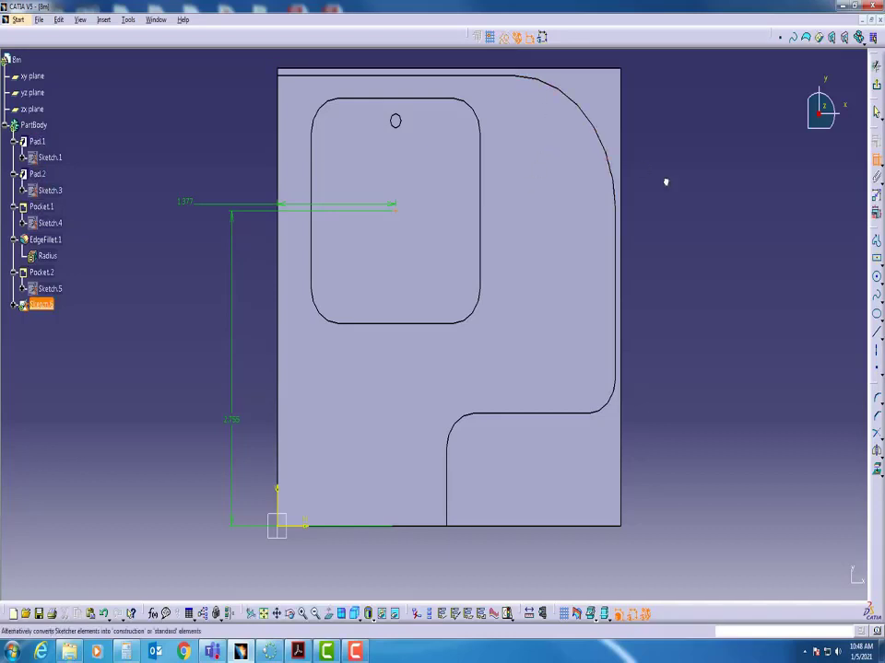
{"action": "left_click", "coordinate": [877, 87]}
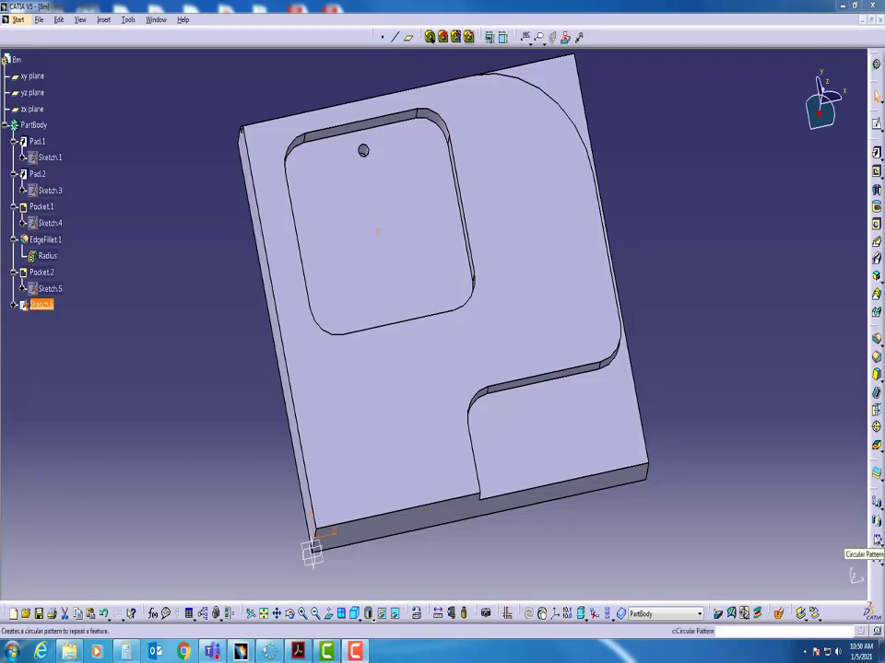
Step: Start a circular pattern of the small hole pocket, using the milled profile's top face as the reference element
{"action": "left_click", "coordinate": [878, 544]}
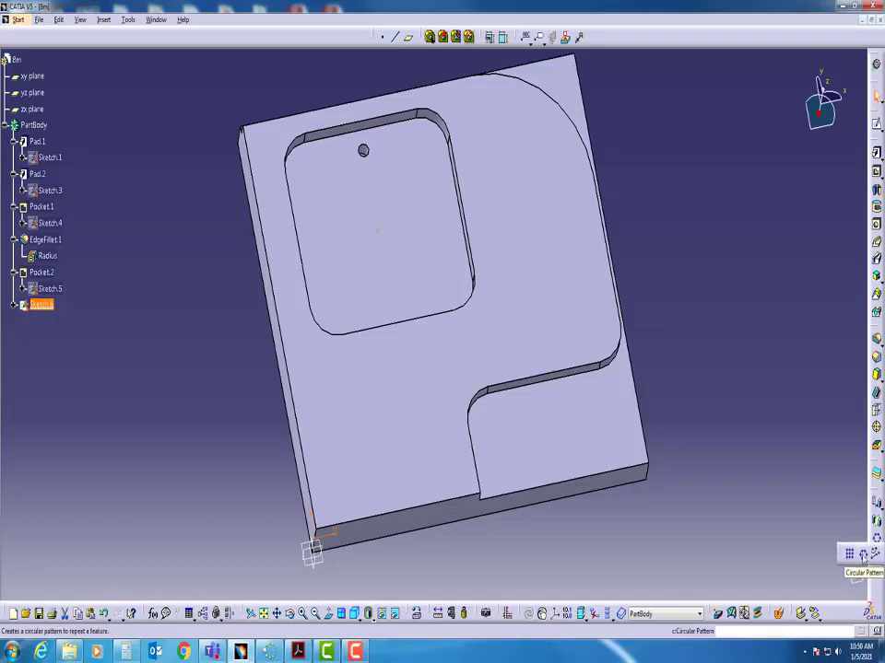
{"action": "left_click", "coordinate": [862, 555]}
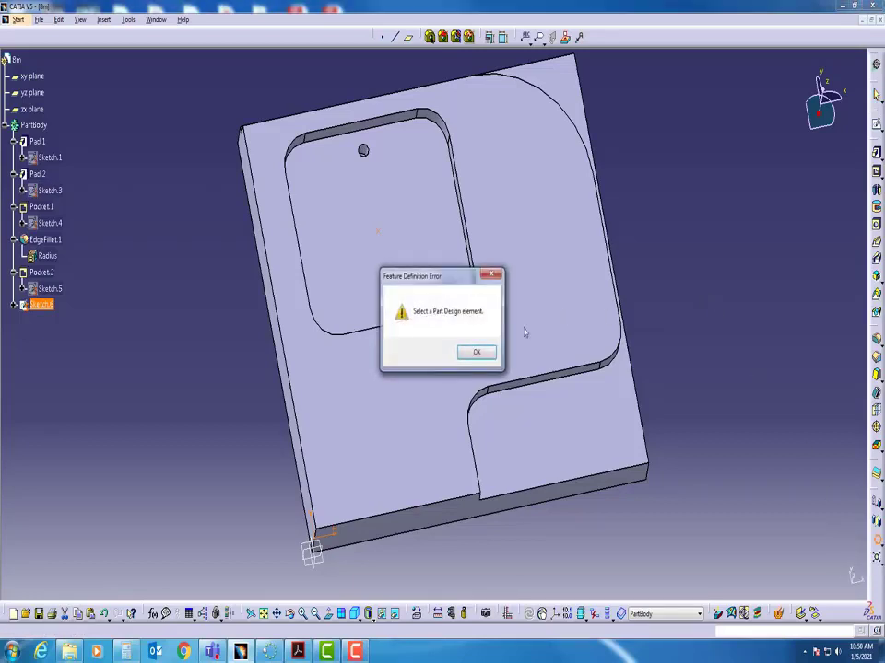
{"action": "left_click", "coordinate": [491, 352]}
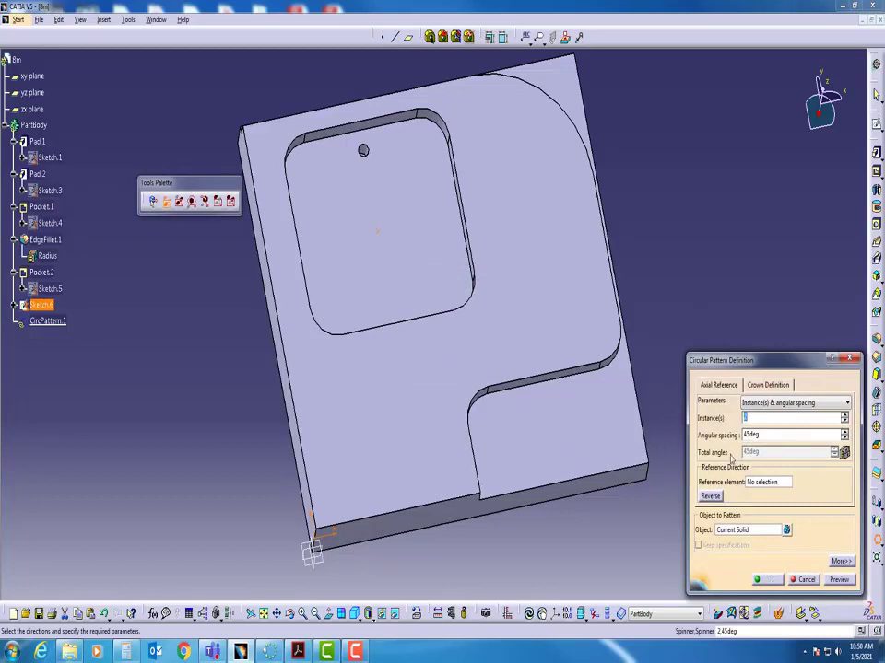
{"action": "left_click", "coordinate": [840, 561]}
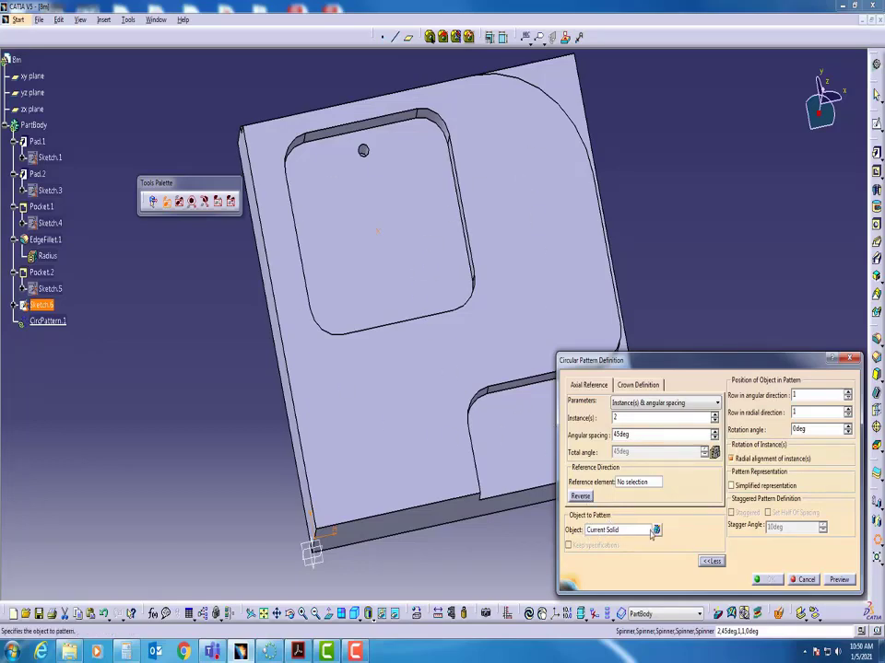
{"action": "left_click", "coordinate": [839, 580]}
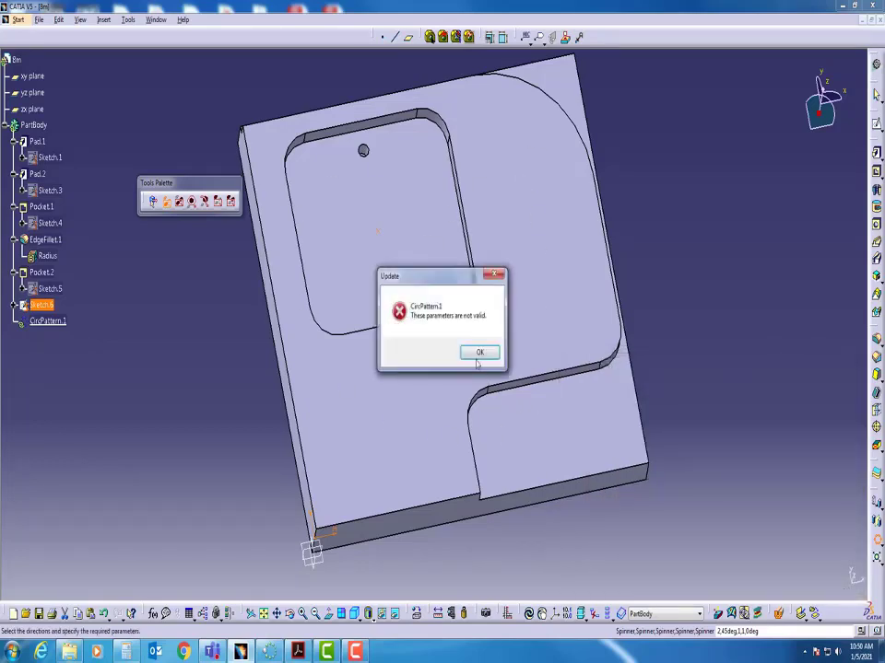
{"action": "left_click", "coordinate": [479, 353]}
{"action": "left_click", "coordinate": [636, 481]}
{"action": "left_click", "coordinate": [410, 426]}
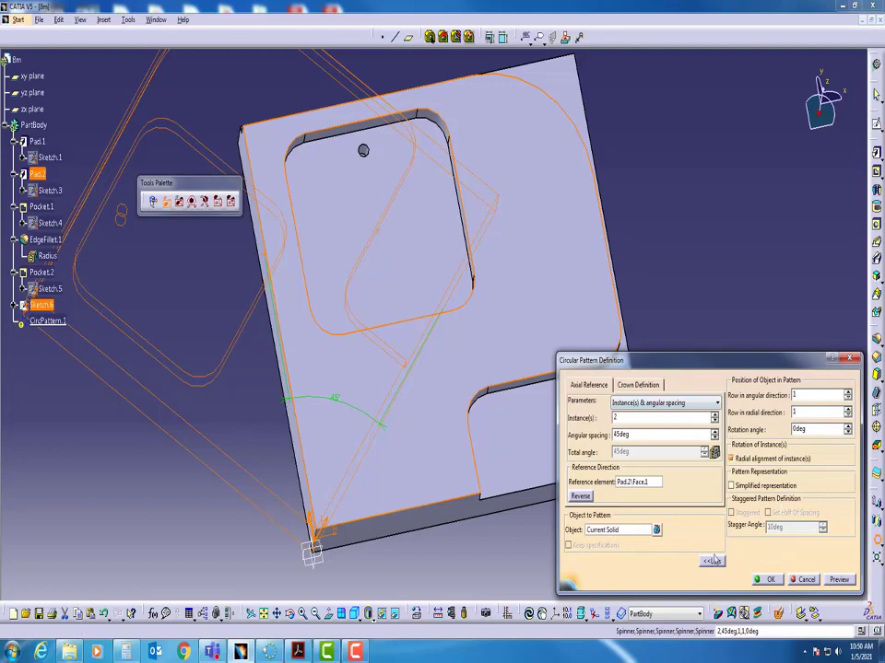
{"action": "left_click", "coordinate": [633, 533]}
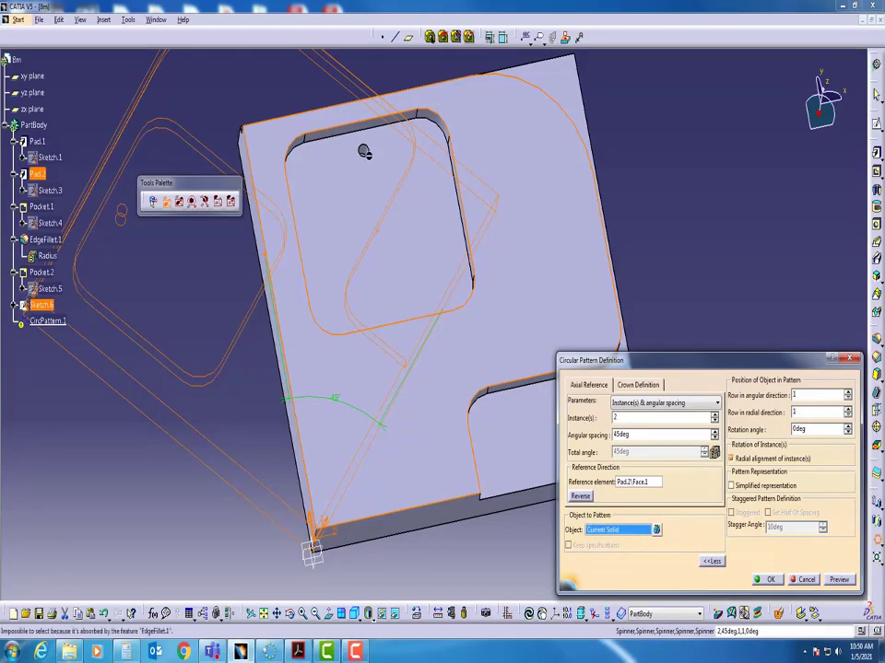
{"action": "left_click", "coordinate": [364, 154]}
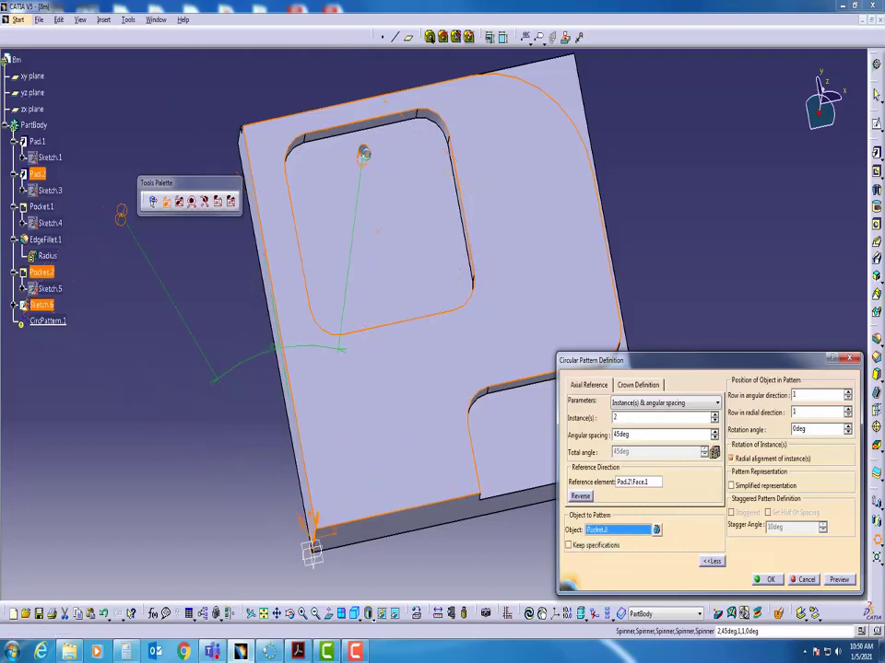
Step: Turn off radial alignment of instances and set the sketched center point as the pattern's center of rotation
{"action": "mouse_move", "coordinate": [400, 332]}
{"action": "middle_mouse_down"}
{"action": "mouse_move", "coordinate": [452, 246]}
{"action": "mouse_move", "coordinate": [440, 344]}
{"action": "mouse_move", "coordinate": [350, 345]}
{"action": "middle_mouse_up"}
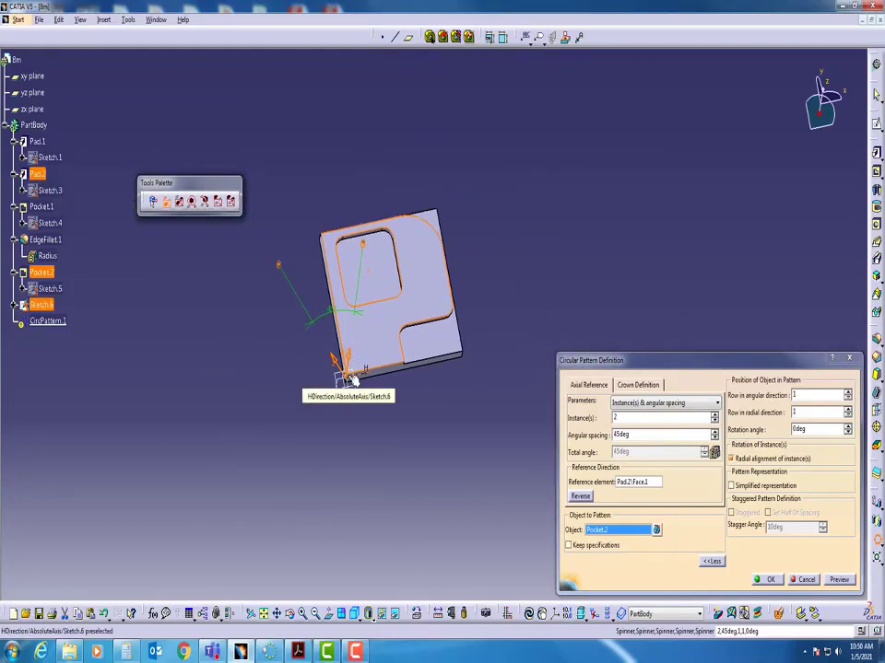
{"action": "middle_click_drag", "start_coordinate": [350, 380], "coordinate": [368, 297], "text": "ctrl"}
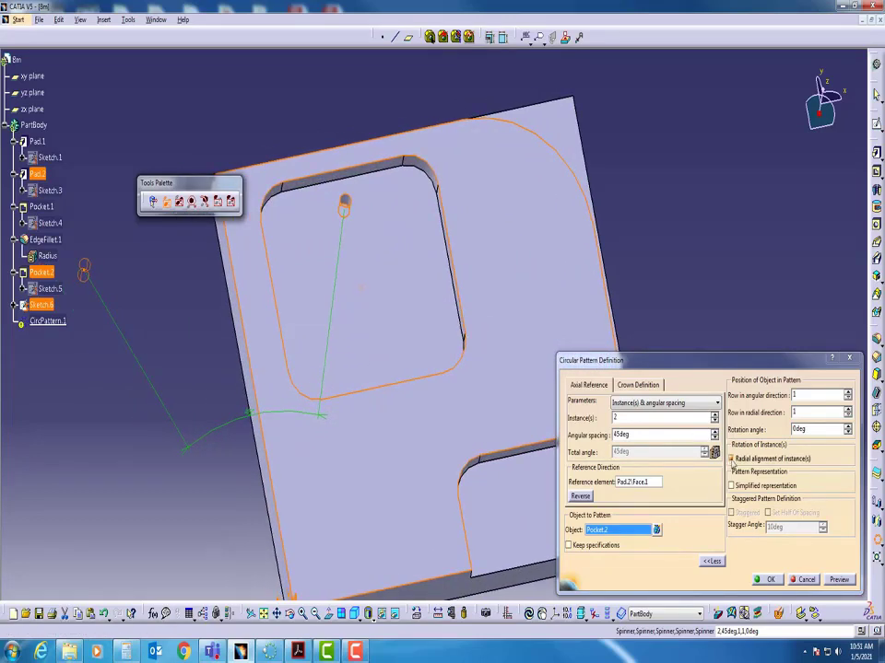
{"action": "left_click", "coordinate": [732, 458]}
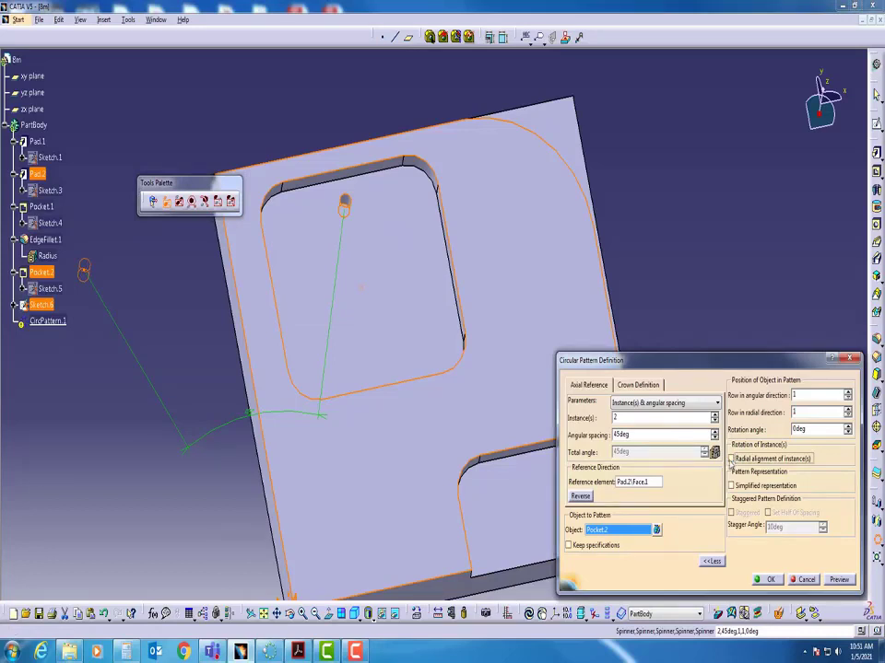
{"action": "left_click", "coordinate": [640, 485]}
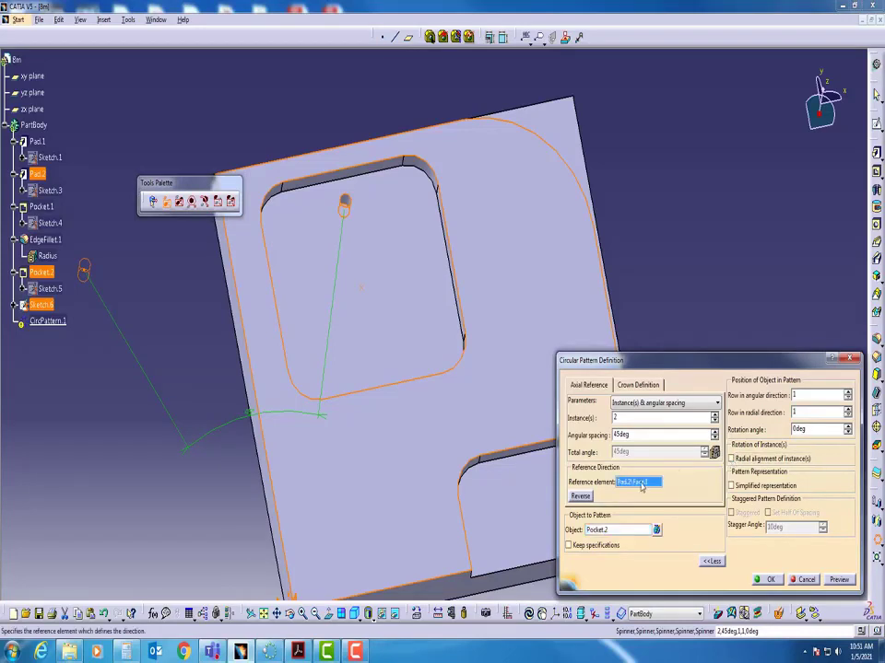
{"action": "left_click", "coordinate": [363, 288]}
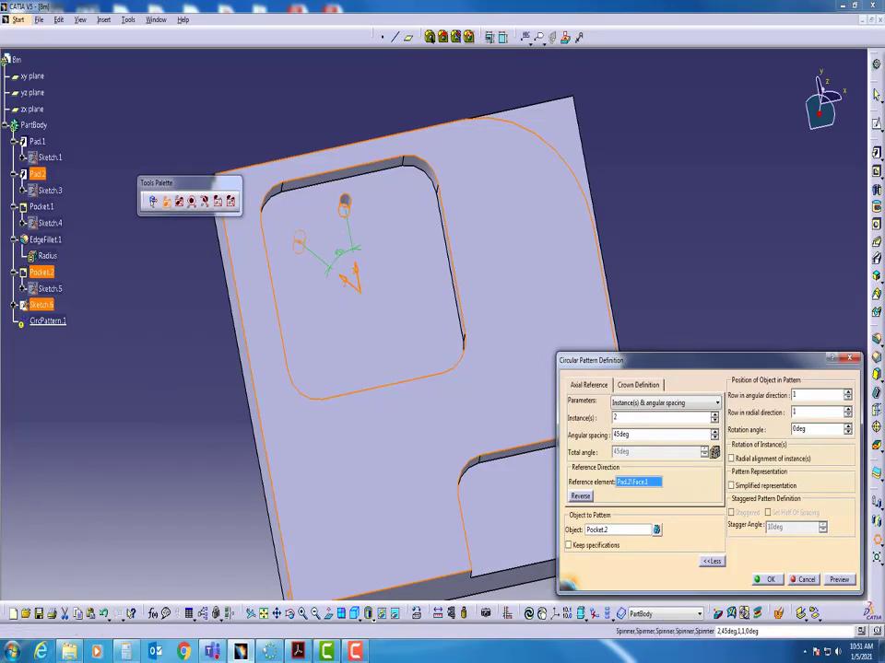
Step: Check the hole layout in the PDF drawing, set the circular pattern to 8 instances and create it
{"action": "left_click", "coordinate": [842, 6]}
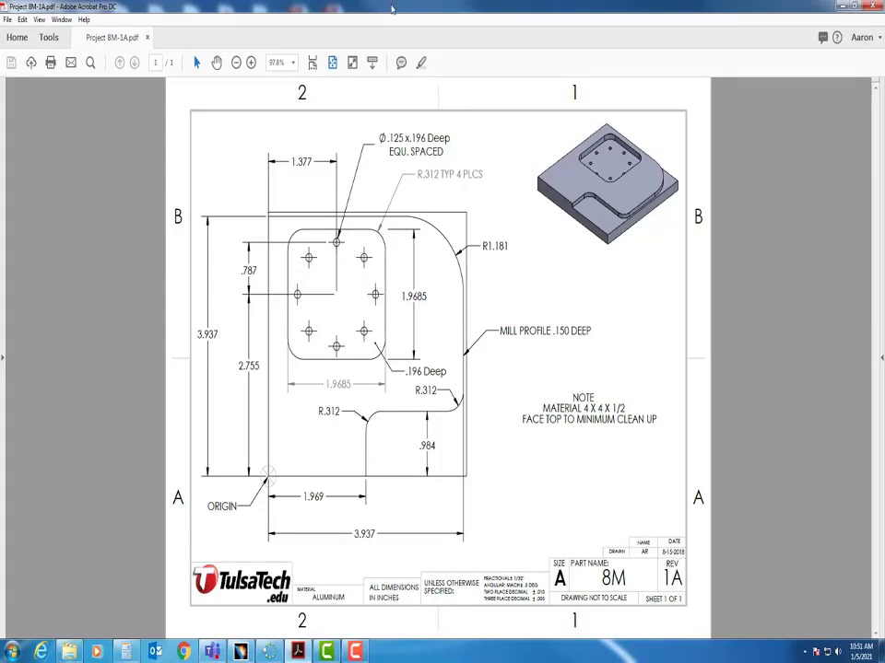
{"action": "double_click", "coordinate": [293, 5]}
{"action": "left_click", "coordinate": [718, 103]}
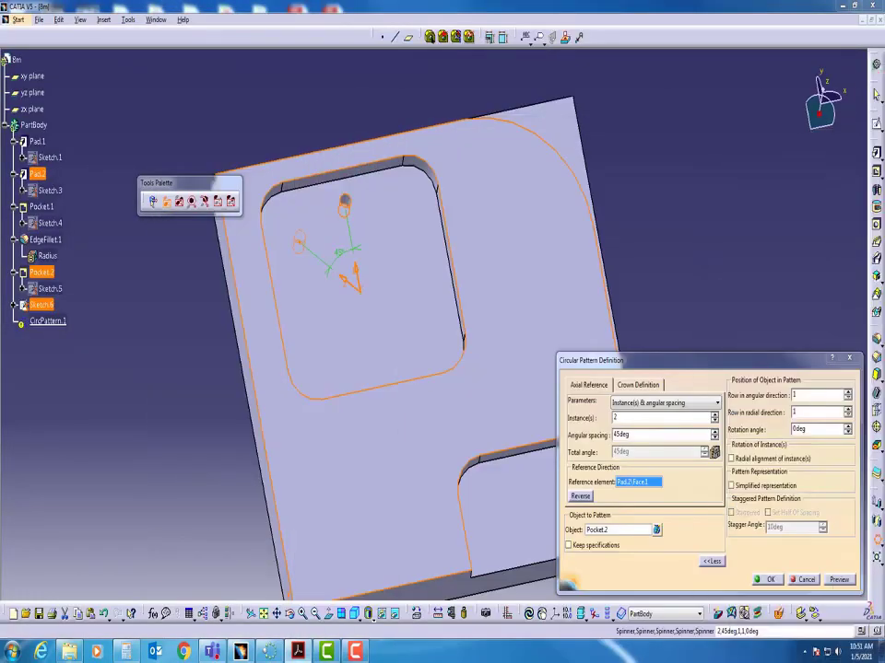
{"action": "left_click", "coordinate": [643, 420]}
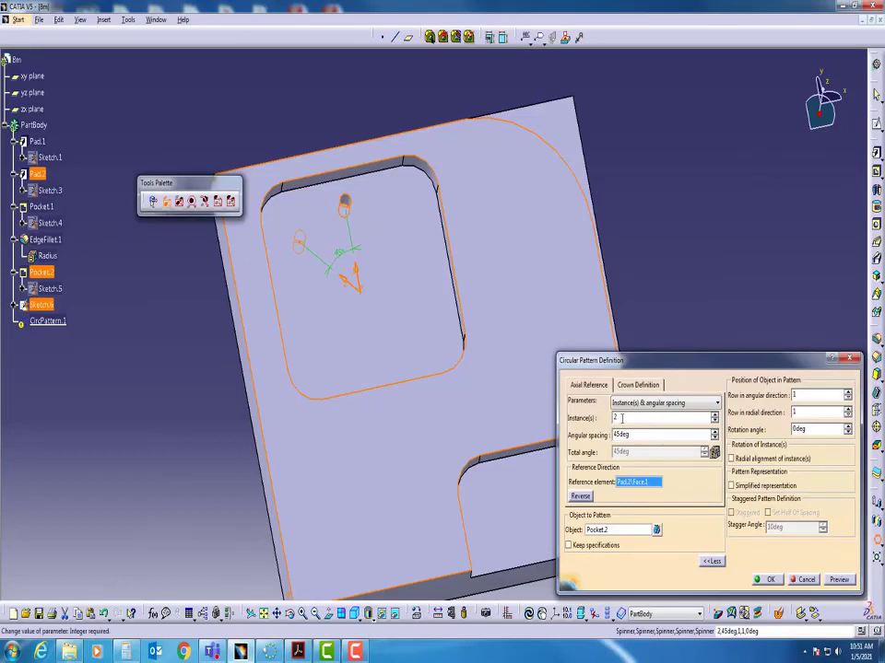
{"action": "left_click_drag", "start_coordinate": [622, 418], "coordinate": [612, 418]}
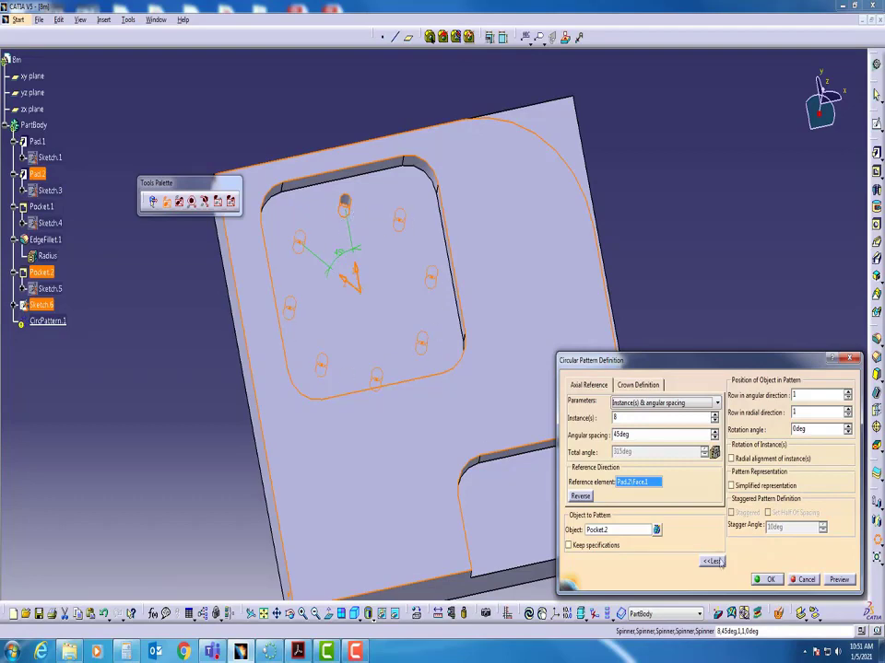
{"action": "left_click", "coordinate": [769, 580]}
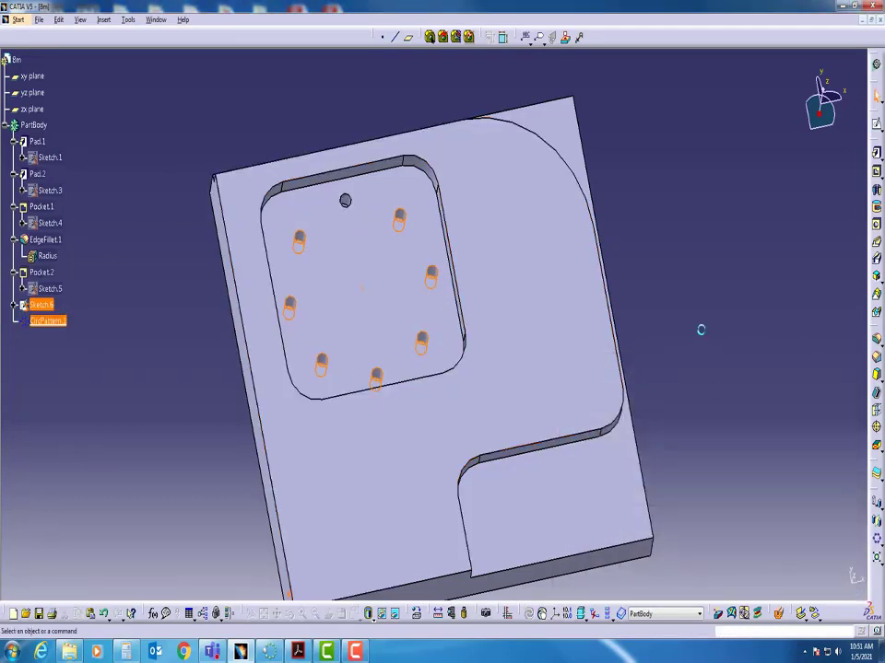
Step: Try hiding the sketch with the hole pattern's center point, and undo the hiding
{"action": "middle_click_drag", "start_coordinate": [421, 367], "coordinate": [403, 407]}
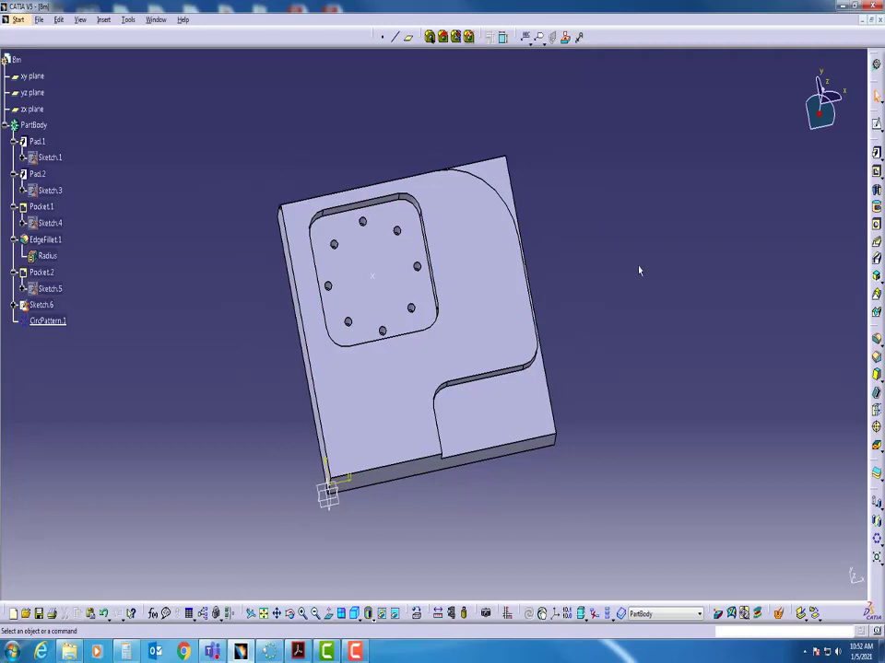
{"action": "left_click", "coordinate": [368, 280]}
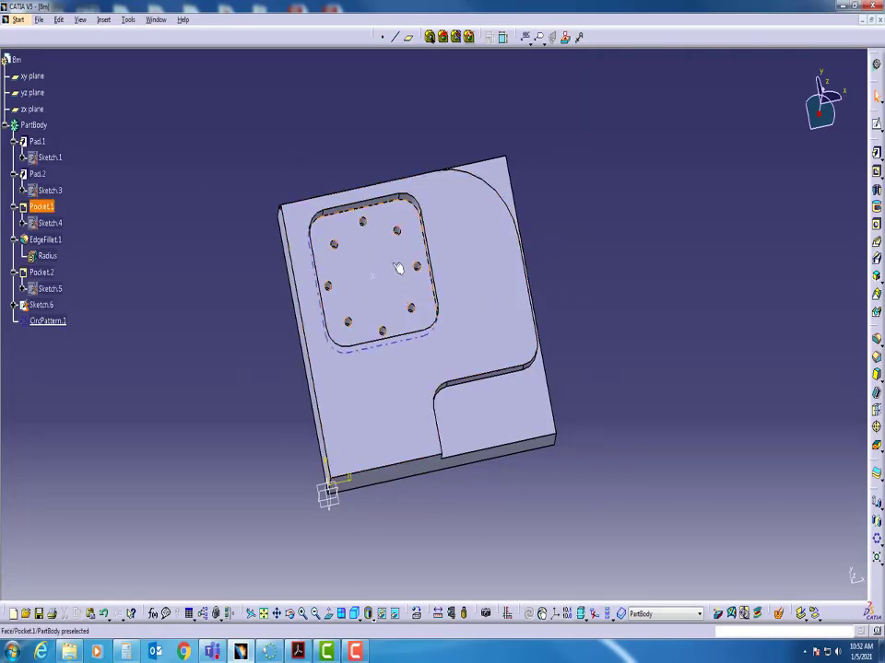
{"action": "right_click", "coordinate": [373, 277]}
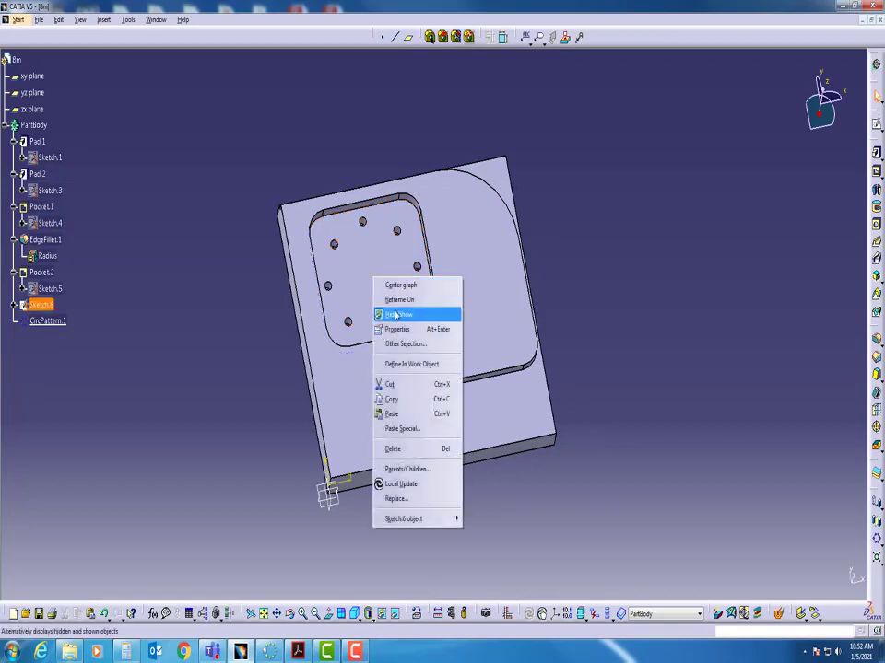
{"action": "left_click", "coordinate": [396, 314]}
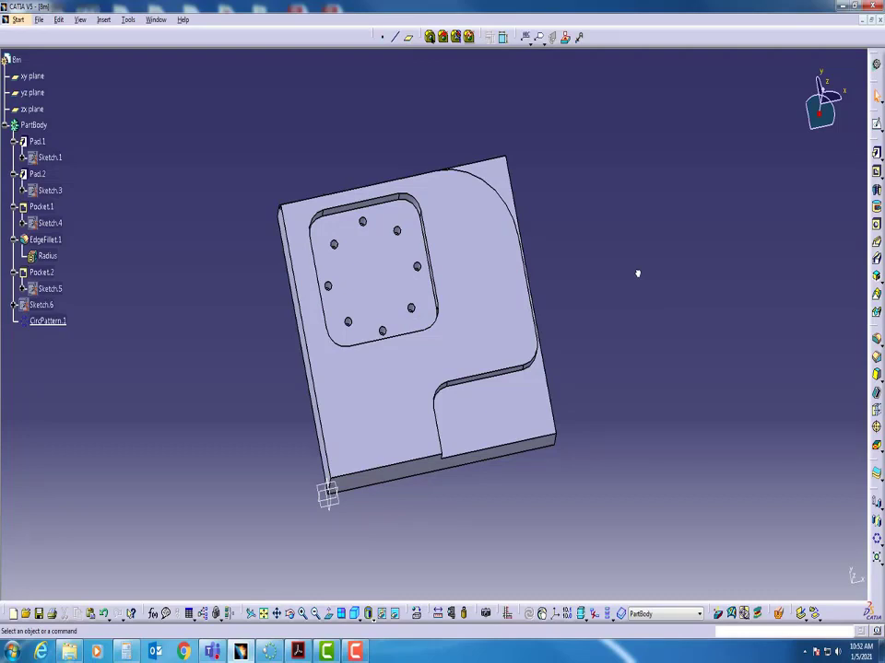
{"action": "key", "text": "ctrl+z"}
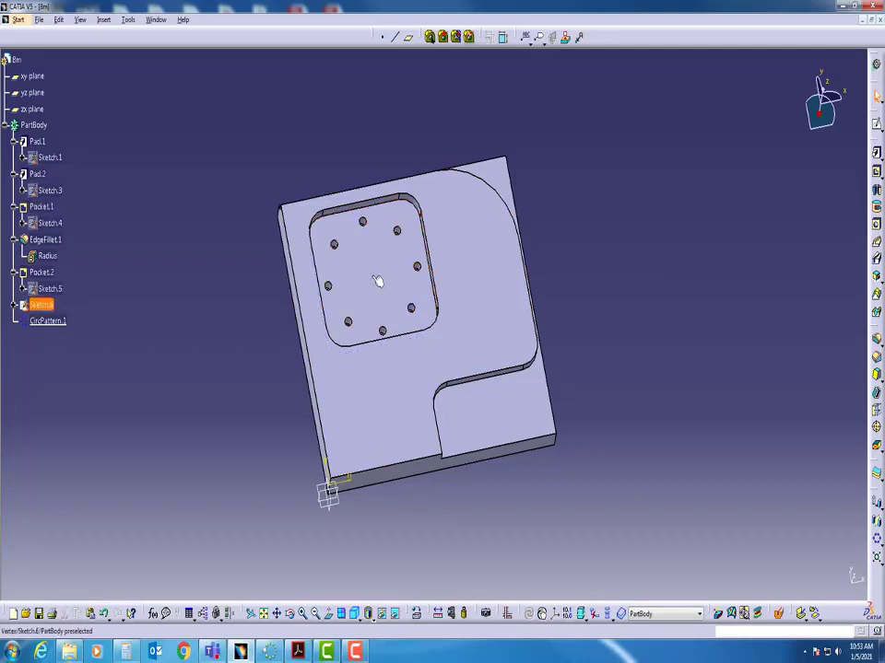
{"action": "middle_click_drag", "start_coordinate": [474, 302], "coordinate": [549, 403]}
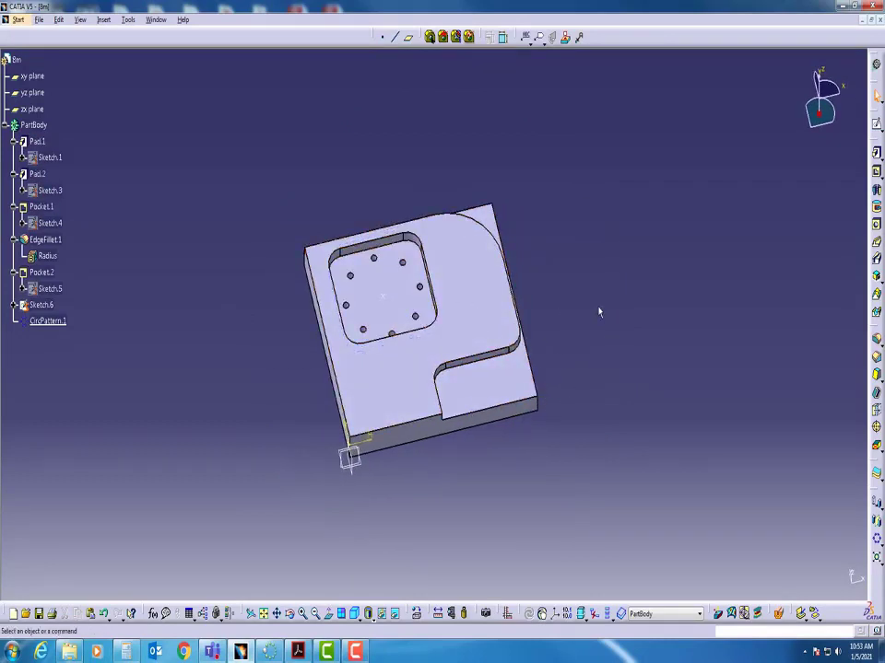